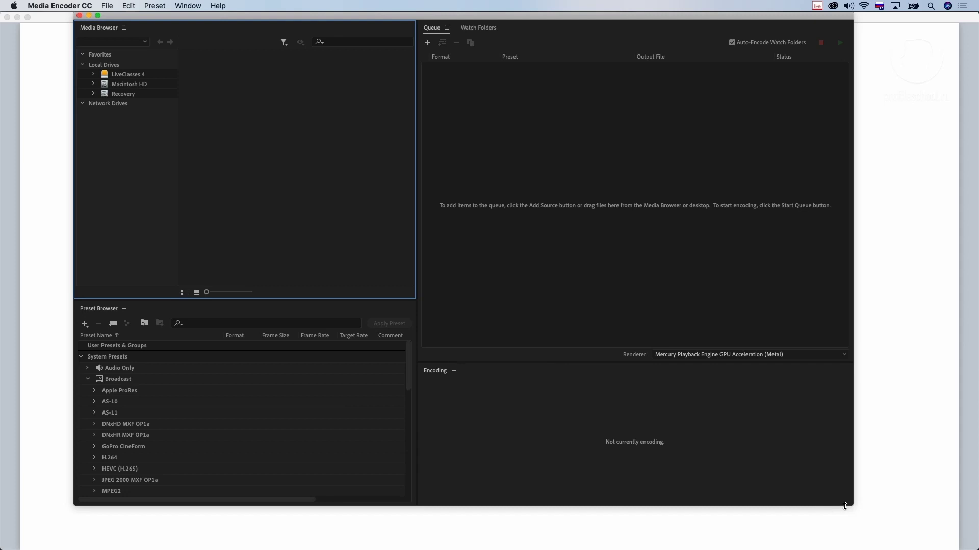
Enlarge and nudge the Media Encoder window, activate the Queue and Encoding panels, and show Window > Workspaces.
{"action": "left_click_drag", "start_coordinate": [845, 506], "coordinate": [892, 542]}
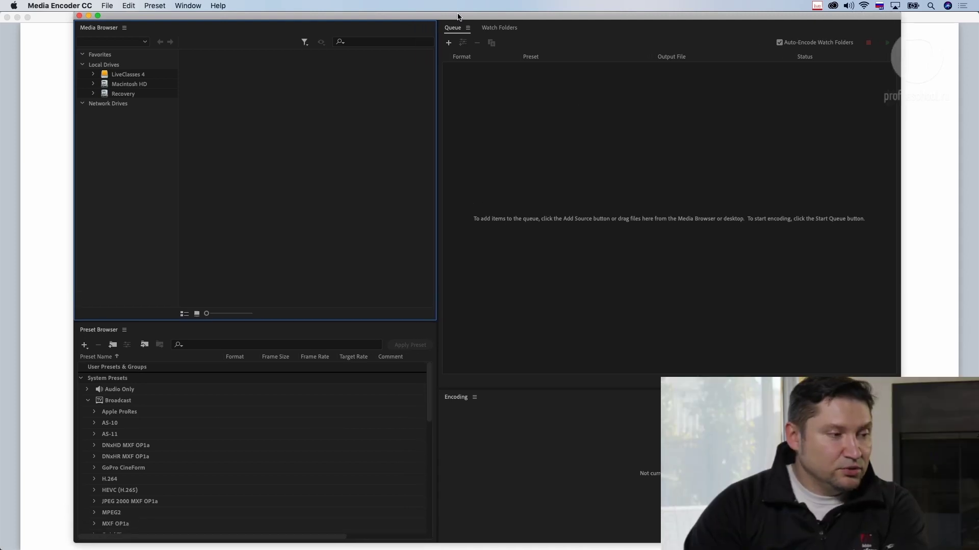
{"action": "left_click_drag", "start_coordinate": [458, 17], "coordinate": [449, 15]}
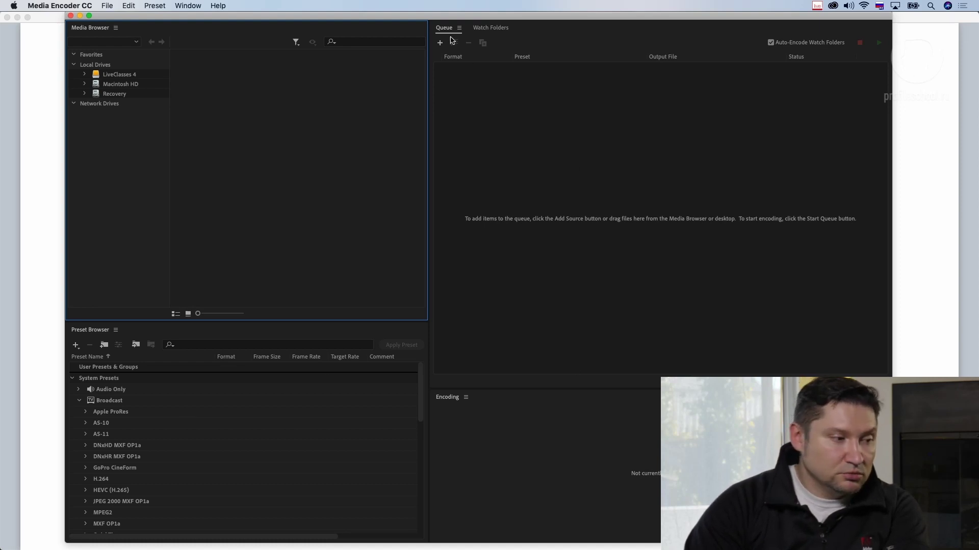
{"action": "left_click", "coordinate": [590, 128]}
{"action": "left_click", "coordinate": [534, 417]}
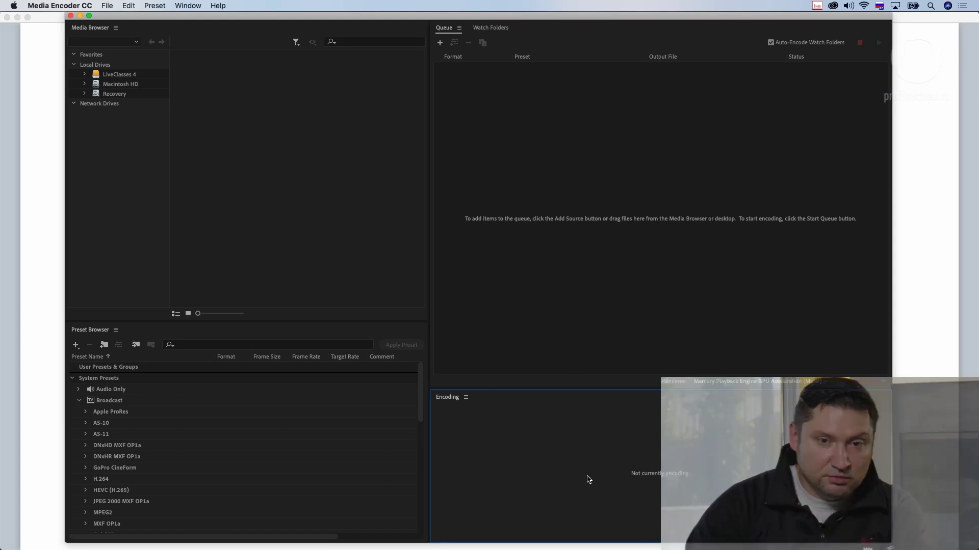
{"action": "left_click", "coordinate": [188, 6]}
{"action": "mouse_move", "coordinate": [214, 18]}
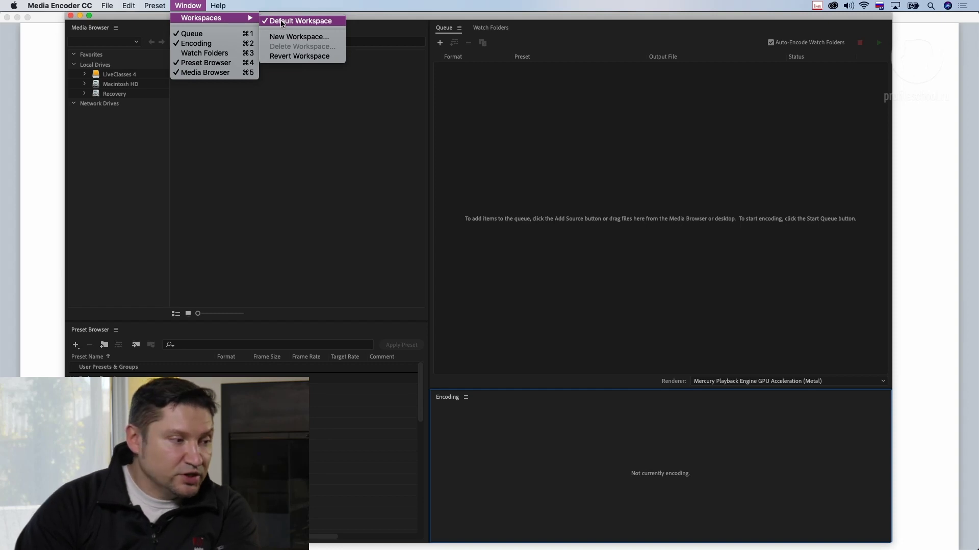
Create a new workspace named 'Profile', replacing the name first mistyped in Cyrillic.
{"action": "left_click", "coordinate": [294, 37]}
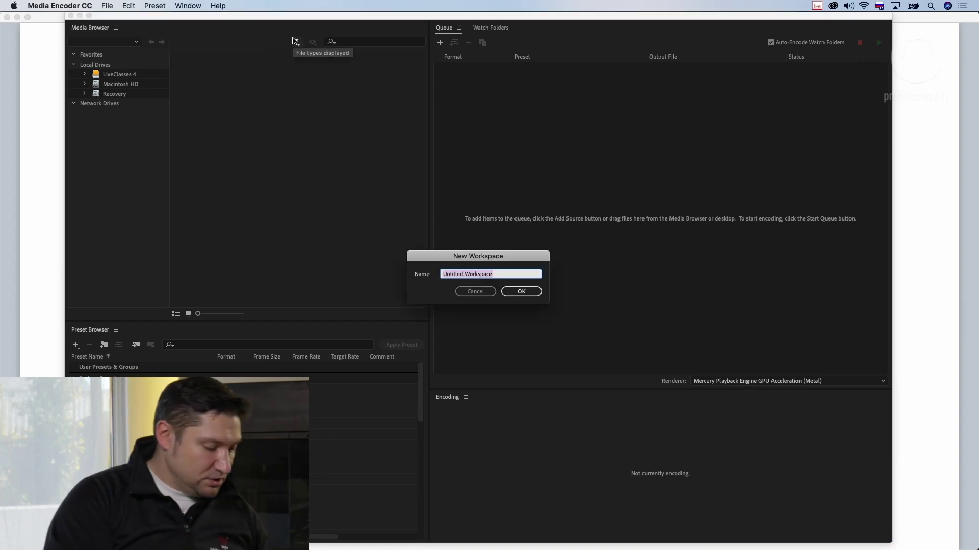
{"action": "type", "text": "Зкщашду"}
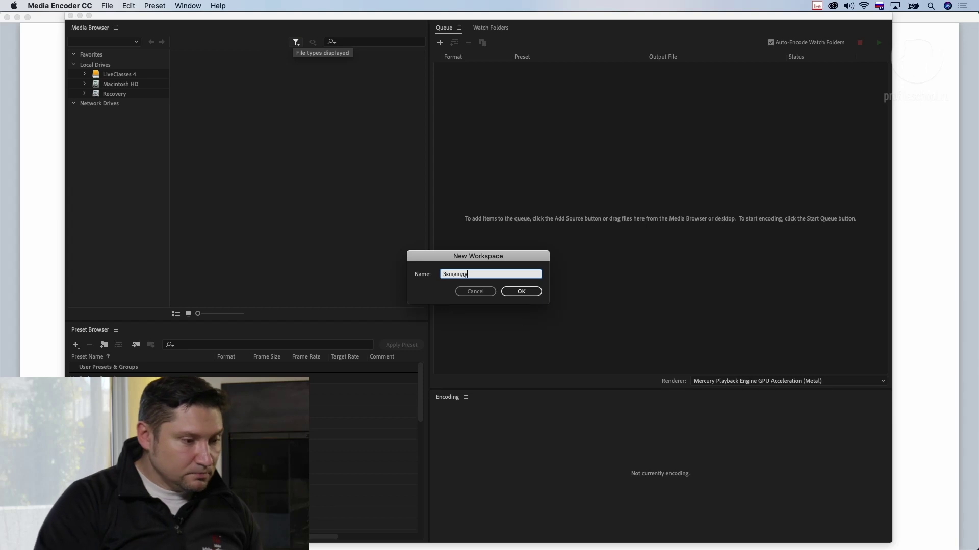
{"action": "key", "text": "super+a"}
{"action": "key", "text": "Right"}
{"action": "key", "text": "ctrl+space"}
{"action": "key", "text": "super+a"}
{"action": "type", "text": "Profile"}
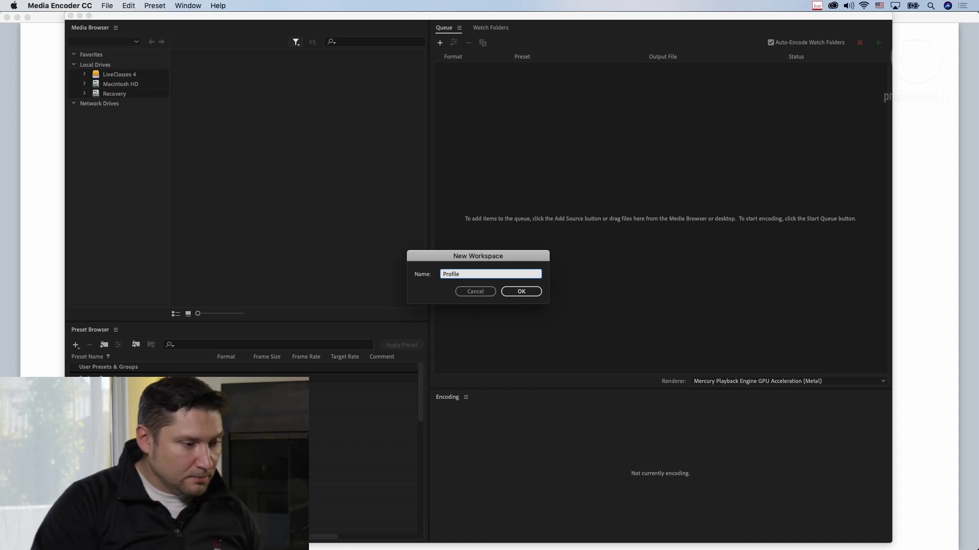
{"action": "key", "text": "Return"}
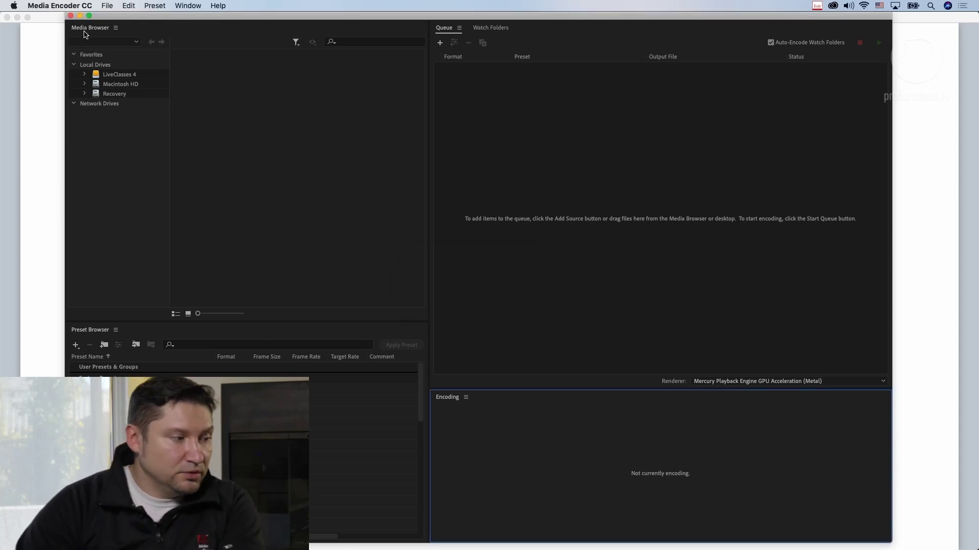
Dock Media Browser and Preset Browser as tabs beside Queue, then bring Queue back to front.
{"action": "left_click_drag", "start_coordinate": [80, 29], "coordinate": [522, 135]}
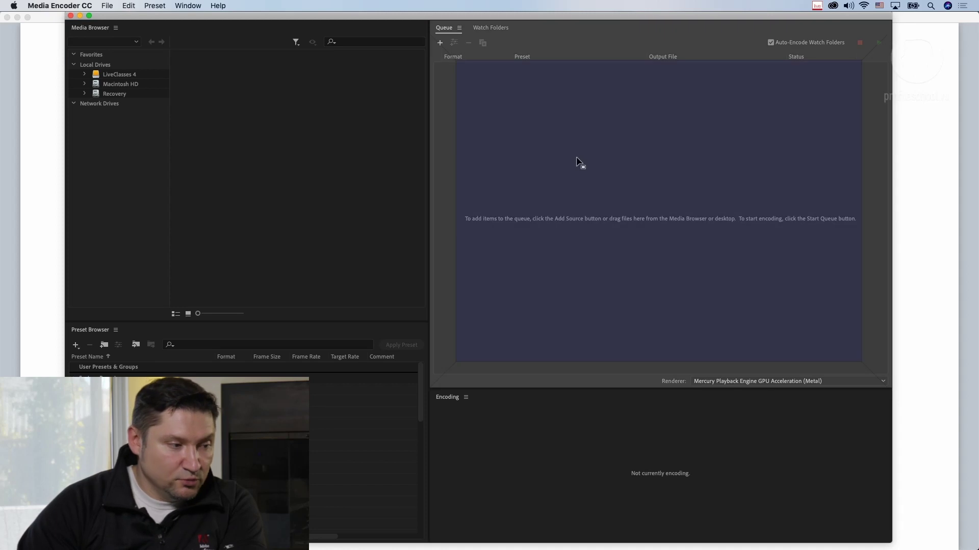
{"action": "left_click_drag", "start_coordinate": [576, 159], "coordinate": [578, 160]}
{"action": "left_click_drag", "start_coordinate": [87, 28], "coordinate": [692, 197]}
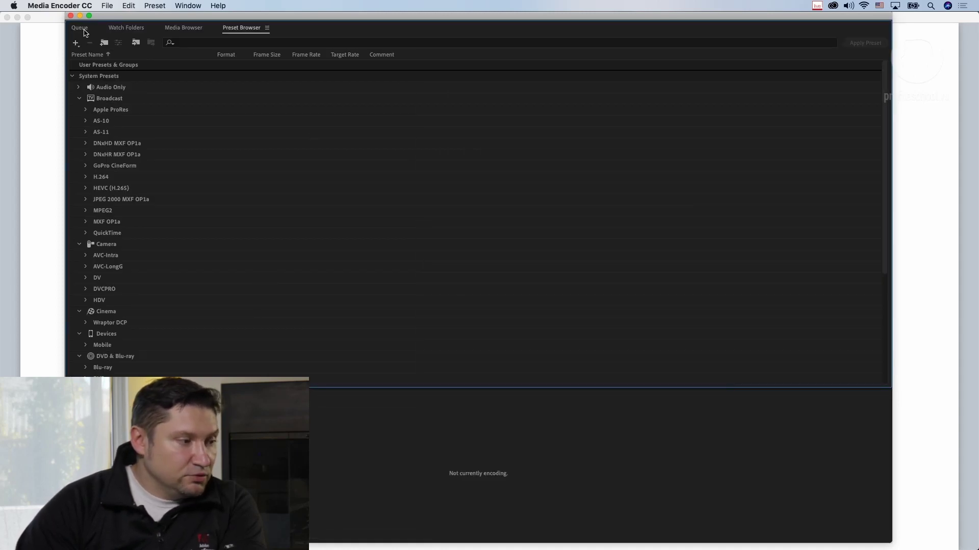
{"action": "left_click", "coordinate": [82, 29]}
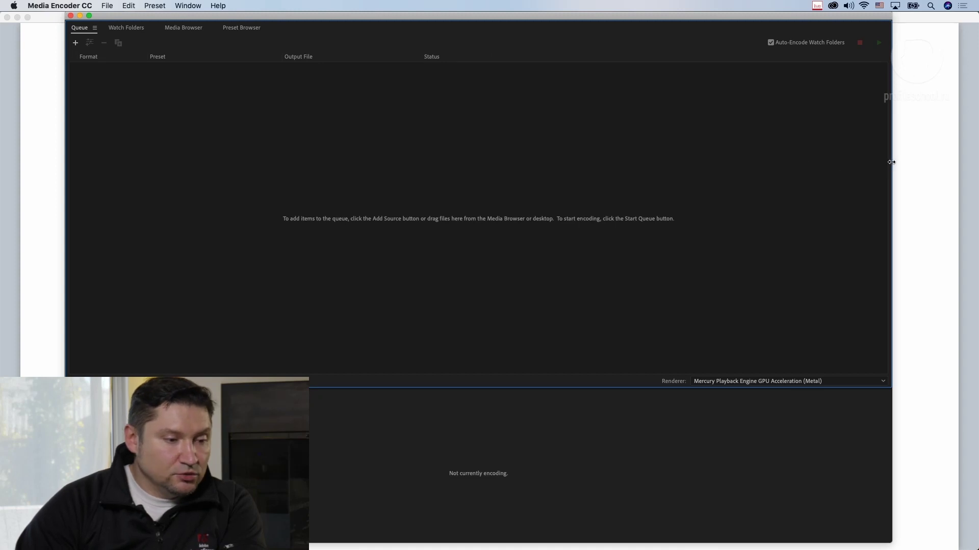
Narrow and re-widen the Media Encoder window, then switch over to Keynote.
{"action": "left_click_drag", "start_coordinate": [891, 162], "coordinate": [820, 162]}
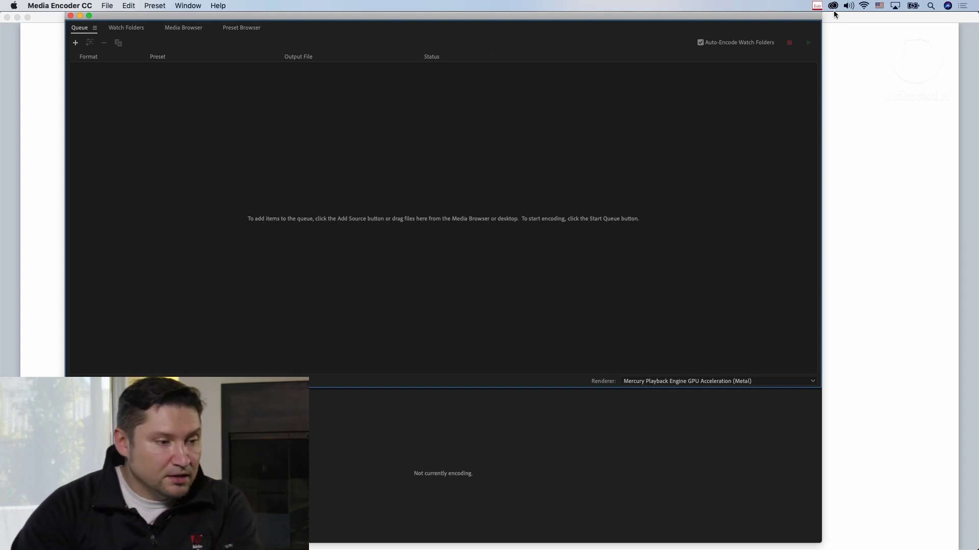
{"action": "left_click_drag", "start_coordinate": [823, 19], "coordinate": [883, 20]}
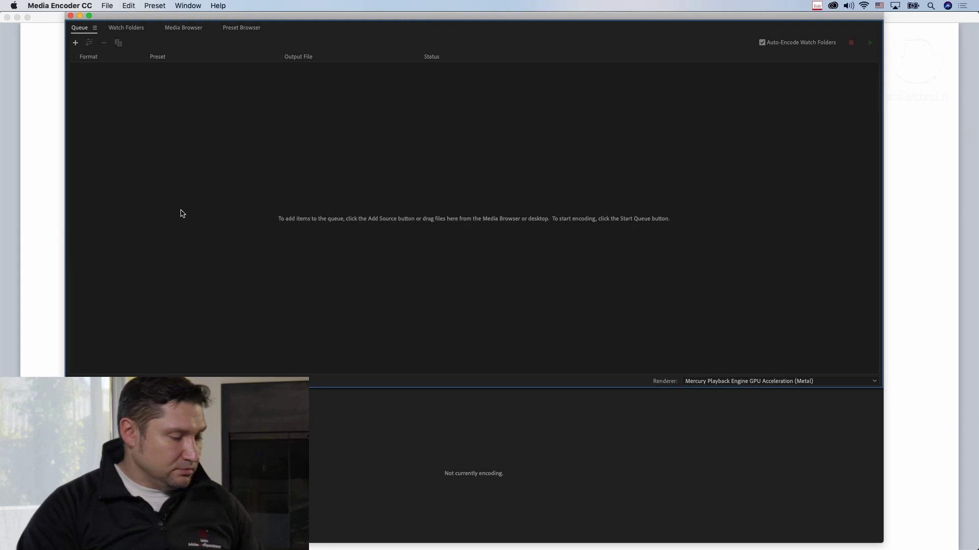
{"action": "key", "text": "cmd+Tab"}
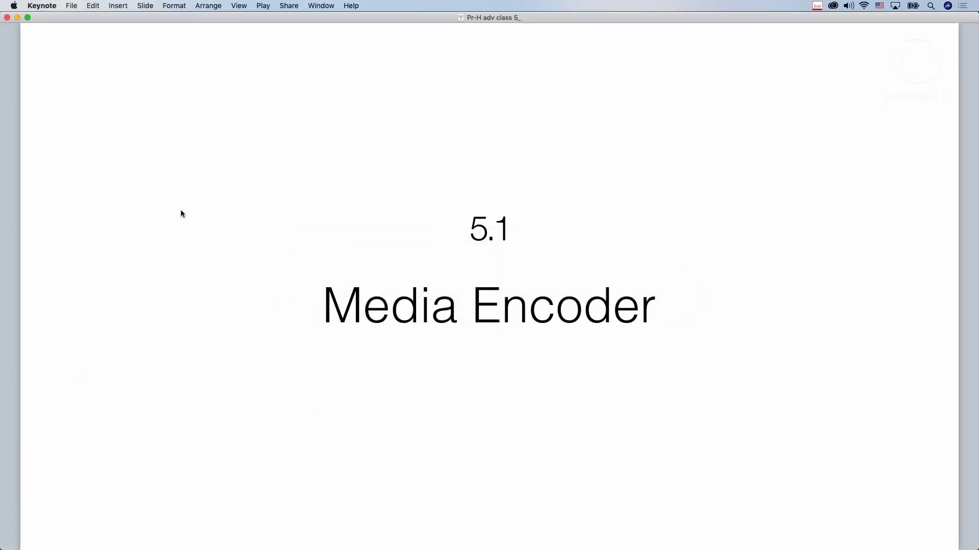
Advance Keynote to the 'Очередь экспорта' slide and return to Media Encoder.
{"action": "key", "text": "Right"}
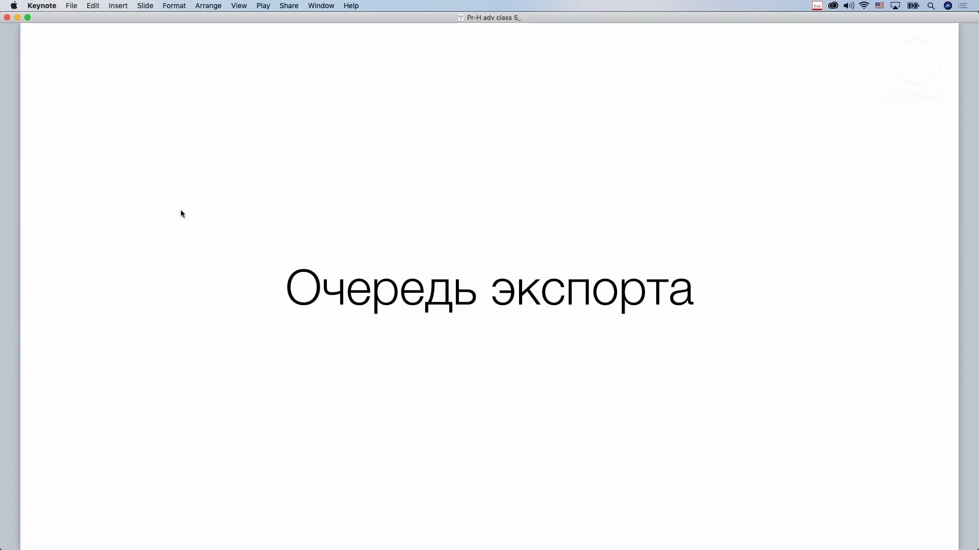
{"action": "key", "text": "super+Tab"}
{"action": "key", "text": "super+Tab"}
{"action": "key", "text": "super+Tab"}
{"action": "key", "text": "super+Tab"}
{"action": "key", "text": "super+Tab"}
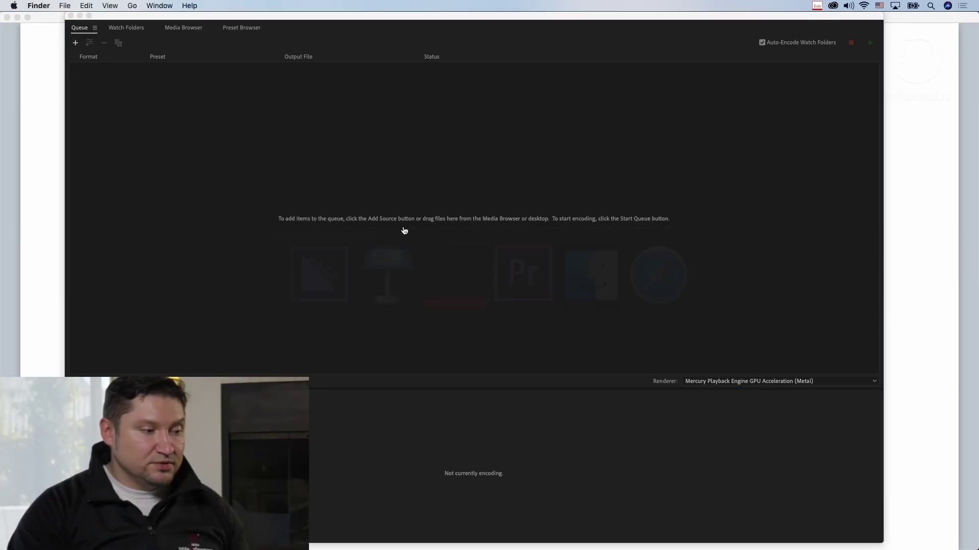
Open the lesson 5 folder from the desktop and drag all six MOV clips over the Media Encoder queue.
{"action": "key", "text": "F11"}
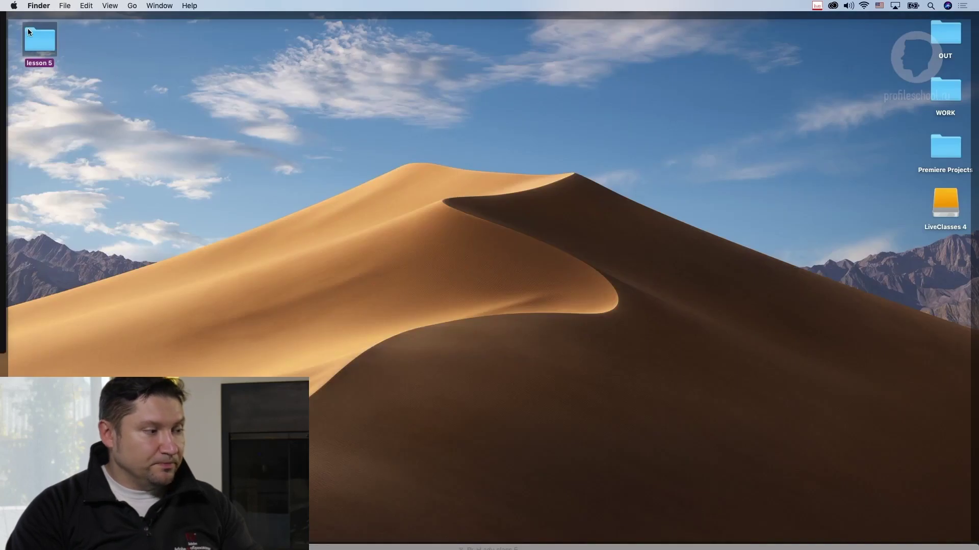
{"action": "double_click", "coordinate": [28, 31]}
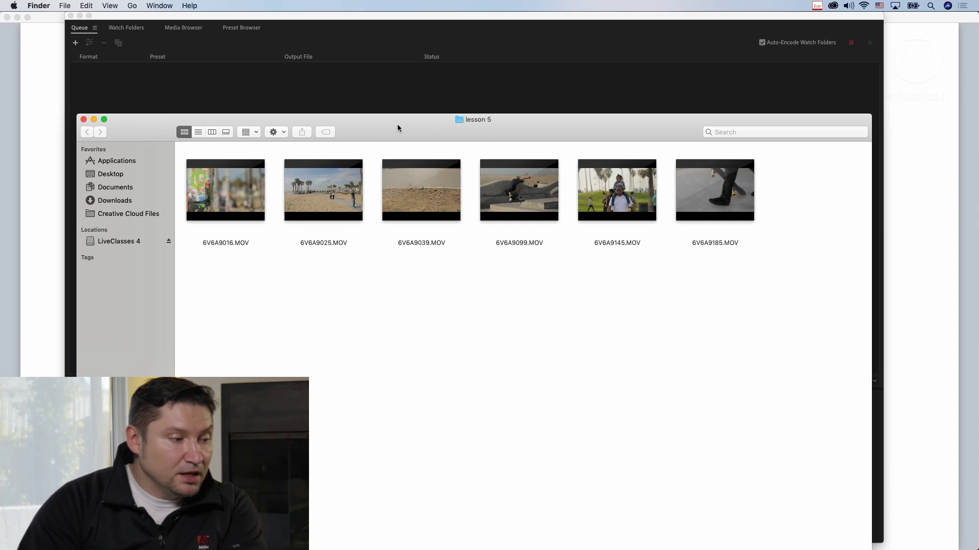
{"action": "left_click_drag", "start_coordinate": [397, 127], "coordinate": [461, 167]}
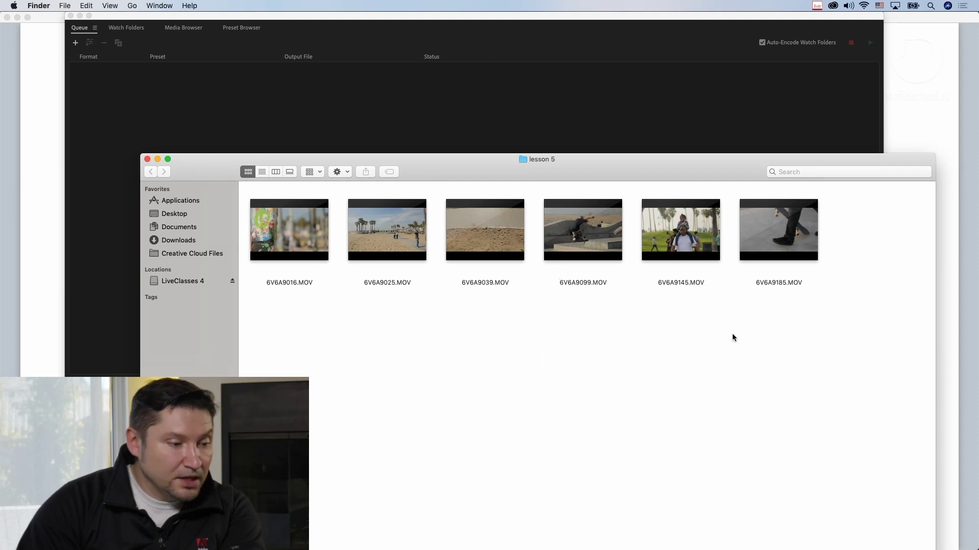
{"action": "left_click_drag", "start_coordinate": [820, 347], "coordinate": [240, 182]}
{"action": "left_click_drag", "start_coordinate": [453, 173], "coordinate": [613, 394]}
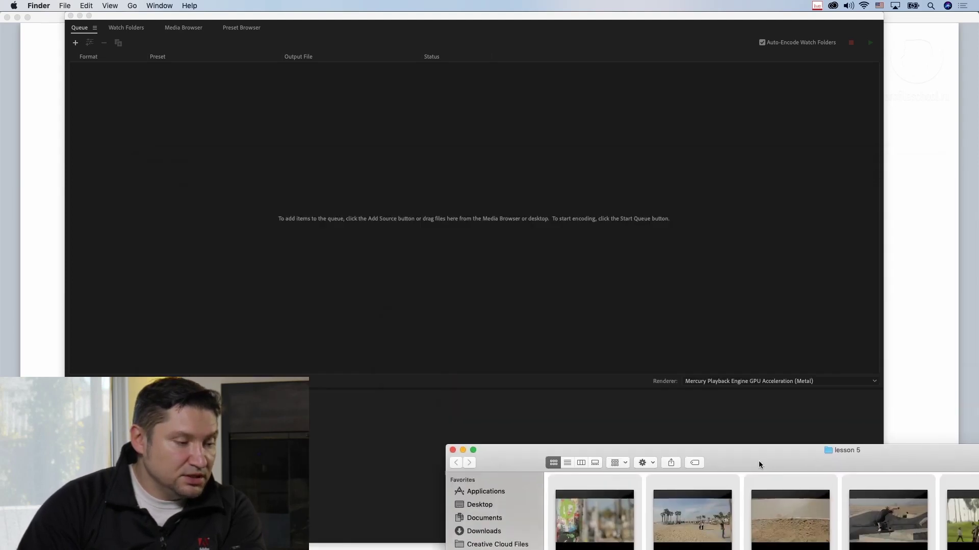
{"action": "mouse_move", "coordinate": [560, 441]}
{"action": "left_mouse_down"}
{"action": "mouse_move", "coordinate": [427, 173]}
{"action": "mouse_move", "coordinate": [363, 365]}
{"action": "mouse_move", "coordinate": [301, 225]}
{"action": "left_mouse_up"}
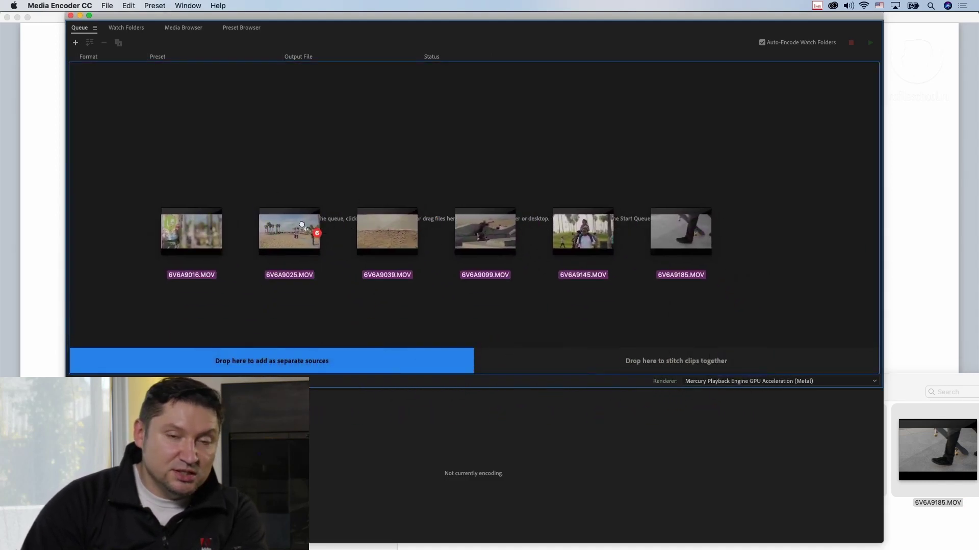
Drop the six MOV clips as separate sources and check their H.264 Match Source - High bitrate outputs.
{"action": "mouse_move", "coordinate": [302, 224]}
{"action": "left_mouse_down"}
{"action": "mouse_move", "coordinate": [734, 307]}
{"action": "mouse_move", "coordinate": [754, 366]}
{"action": "left_mouse_up"}
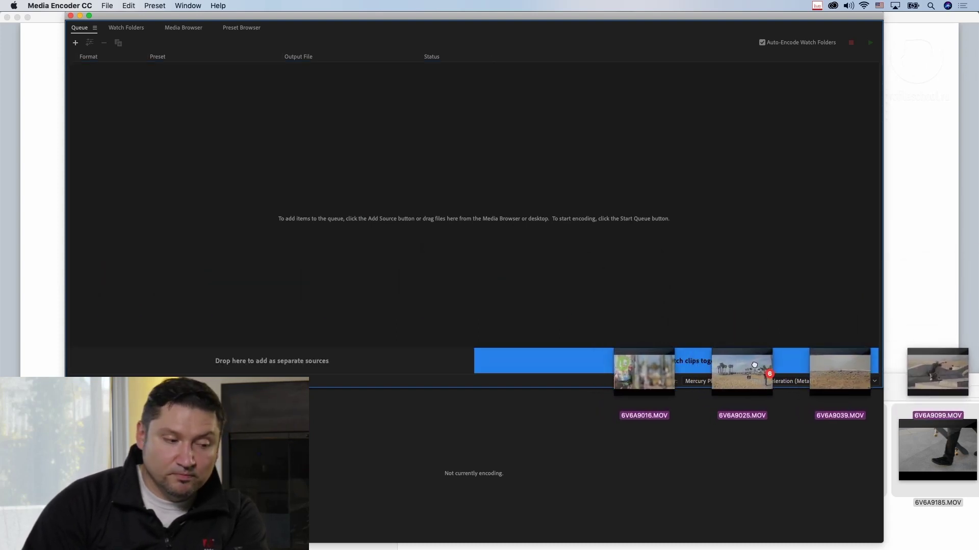
{"action": "left_click_drag", "start_coordinate": [754, 365], "coordinate": [354, 360]}
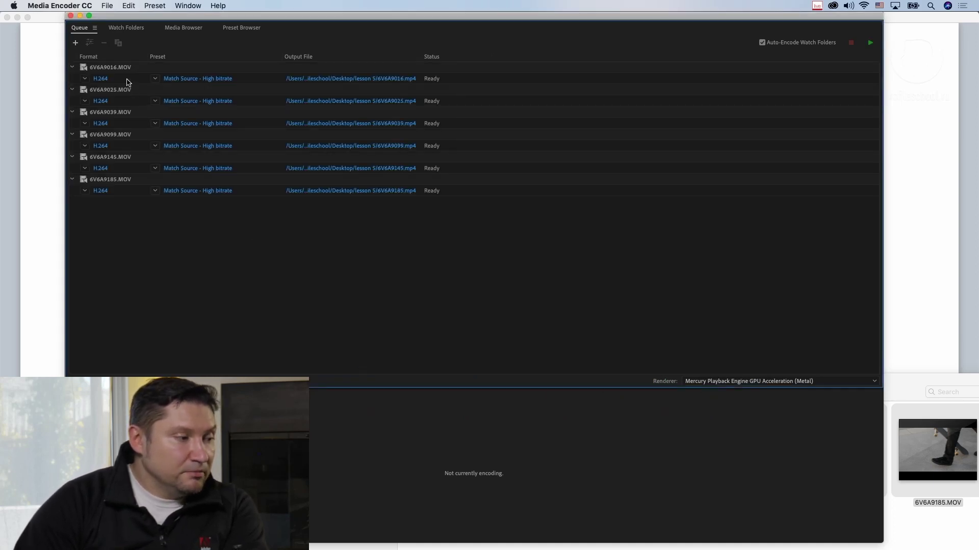
{"action": "left_click", "coordinate": [109, 70]}
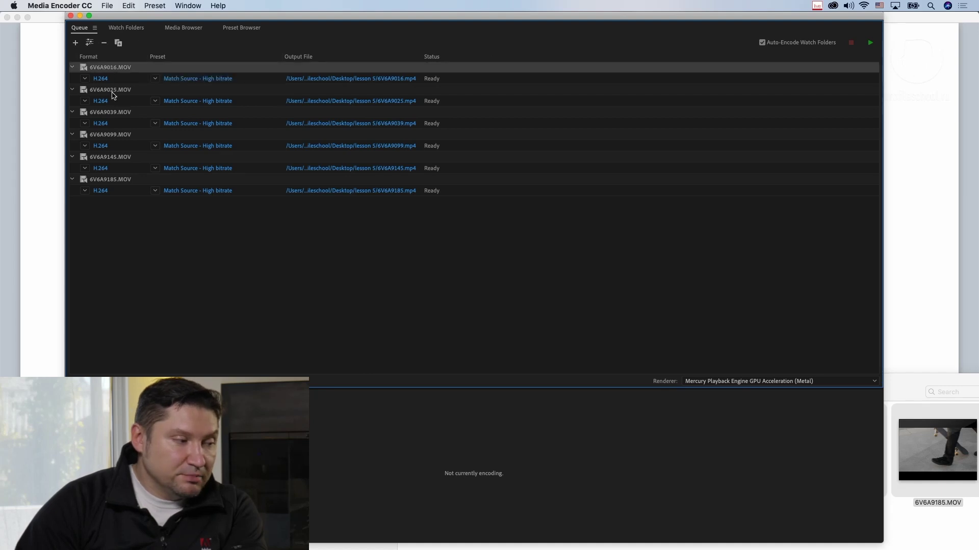
{"action": "left_click", "coordinate": [112, 93]}
{"action": "left_click", "coordinate": [112, 115]}
{"action": "left_click", "coordinate": [108, 80]}
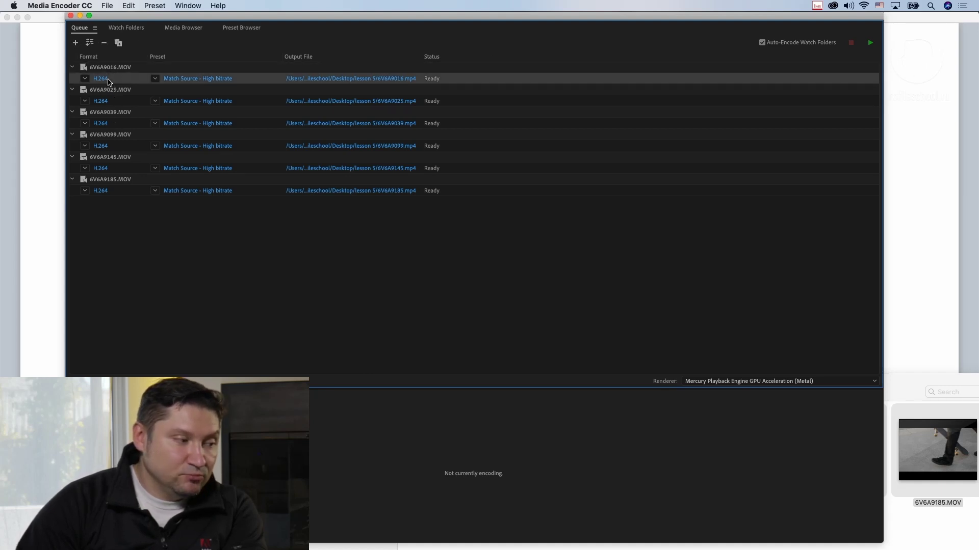
{"action": "left_click", "coordinate": [113, 103]}
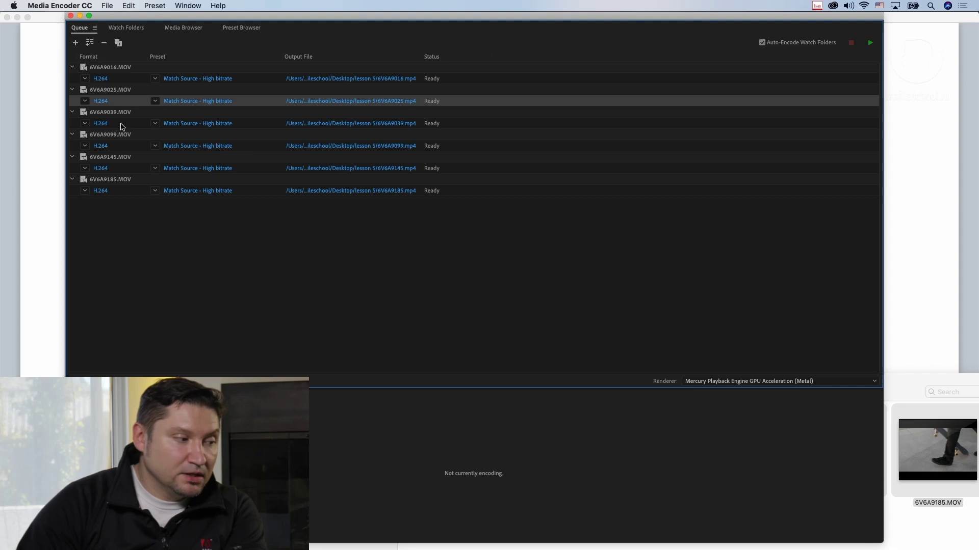
{"action": "left_click", "coordinate": [122, 125]}
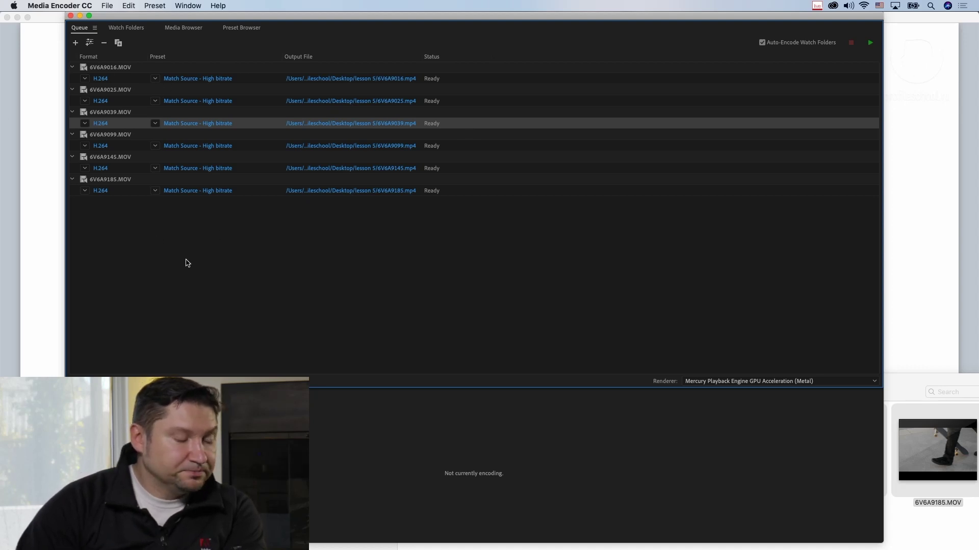
Select all queued jobs, rearrange the lesson 5 window, and open 6V6A9025.MOV in QuickTime Player.
{"action": "left_click_drag", "start_coordinate": [209, 279], "coordinate": [83, 63]}
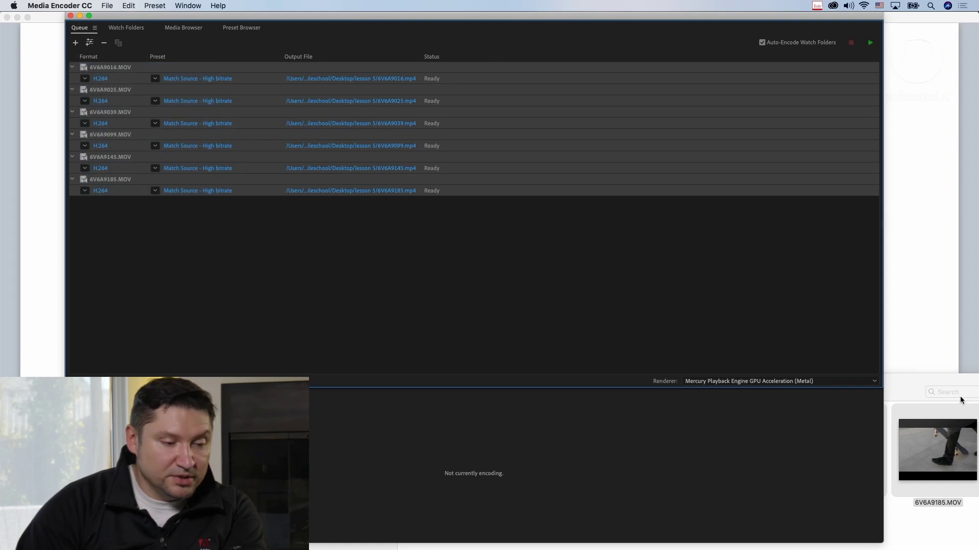
{"action": "left_click_drag", "start_coordinate": [910, 382], "coordinate": [742, 61]}
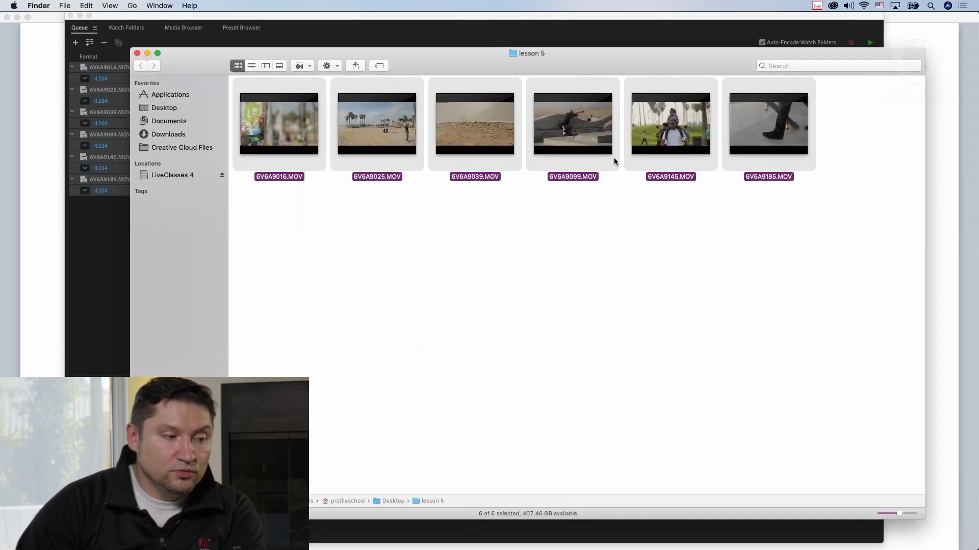
{"action": "left_click_drag", "start_coordinate": [601, 63], "coordinate": [659, 105]}
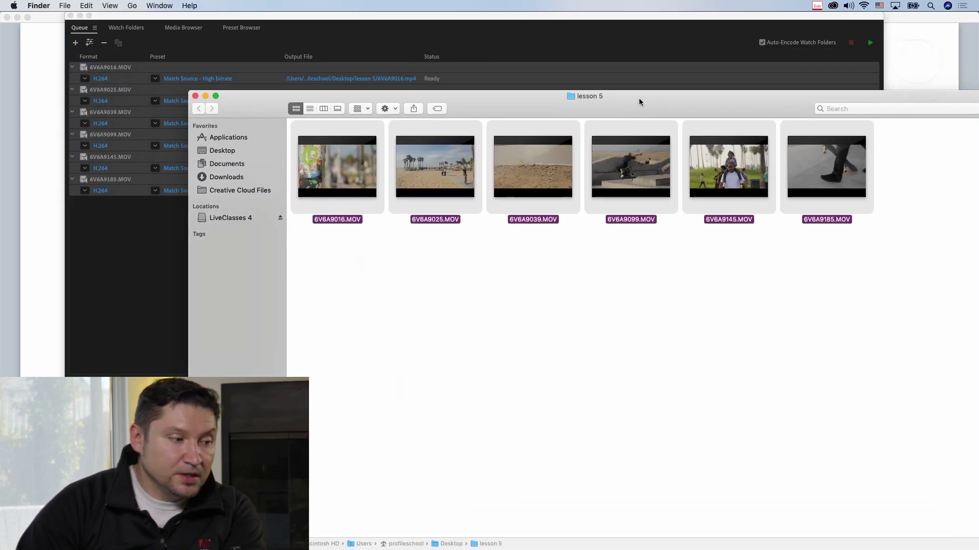
{"action": "left_click", "coordinate": [516, 235]}
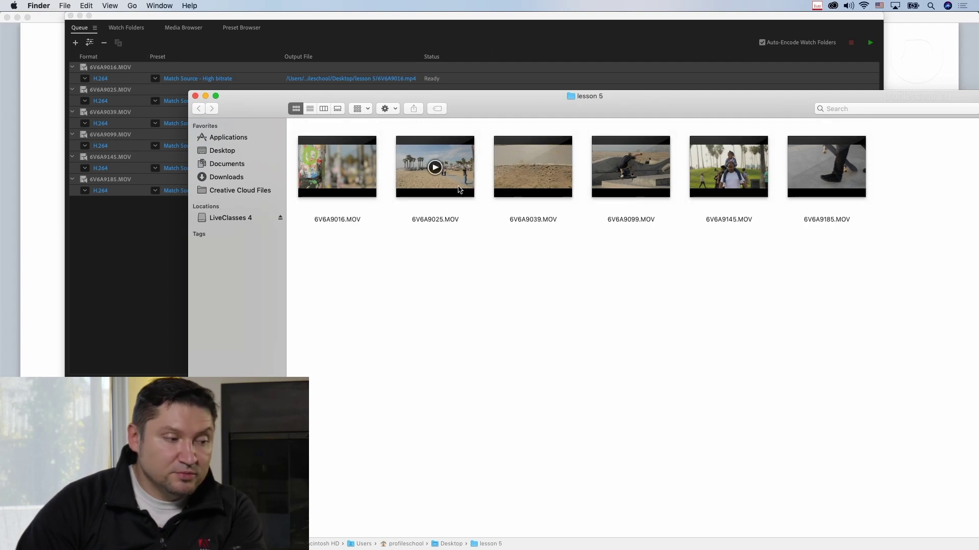
{"action": "double_click", "coordinate": [459, 190]}
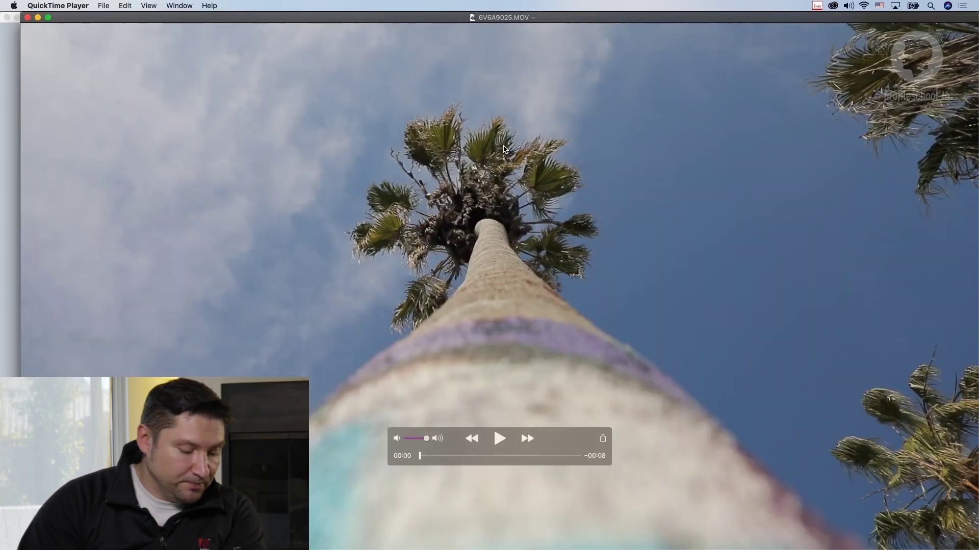
Check 6V6A9025.MOV in the Movie Inspector (H.264, 1920×1080, 29.97 fps), then close the movie.
{"action": "key", "text": "super+i"}
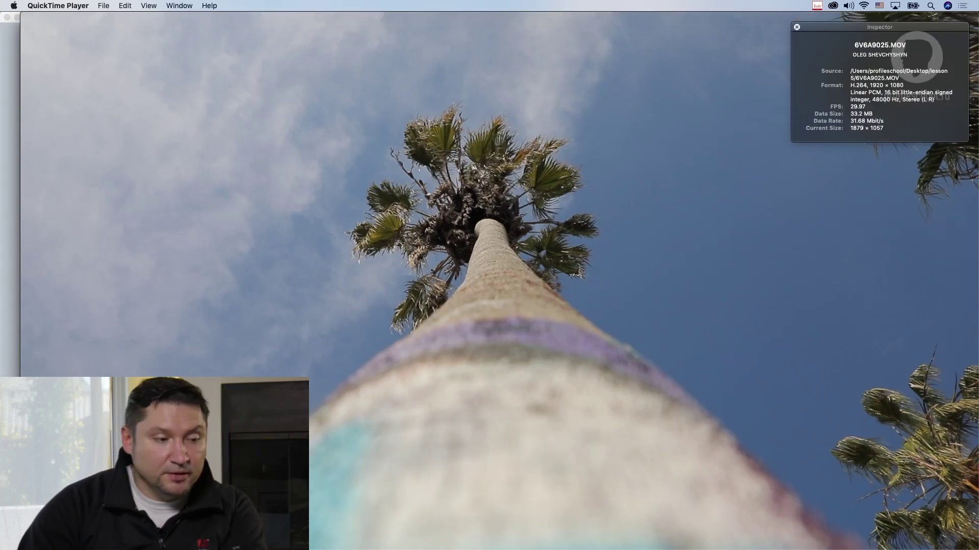
{"action": "mouse_move", "coordinate": [640, 154]}
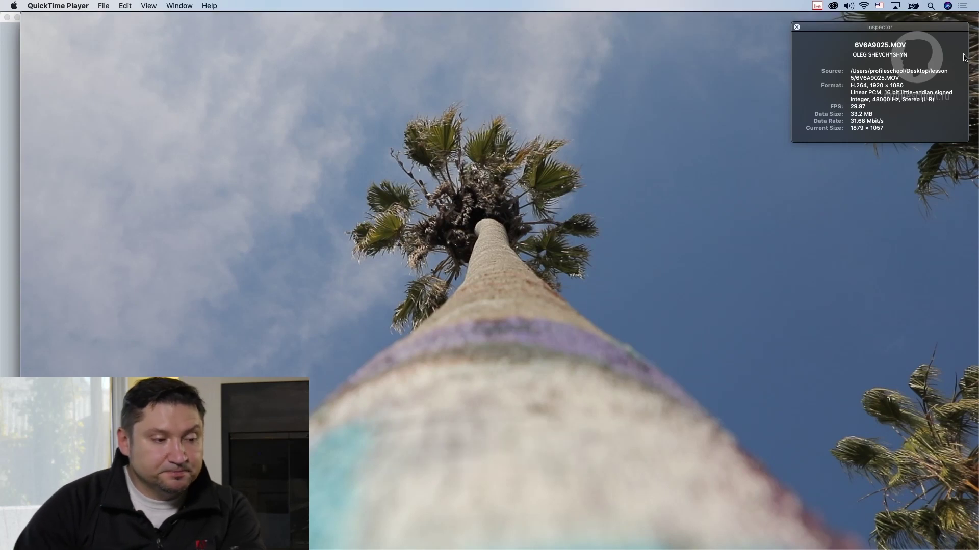
{"action": "left_click_drag", "start_coordinate": [923, 22], "coordinate": [927, 20]}
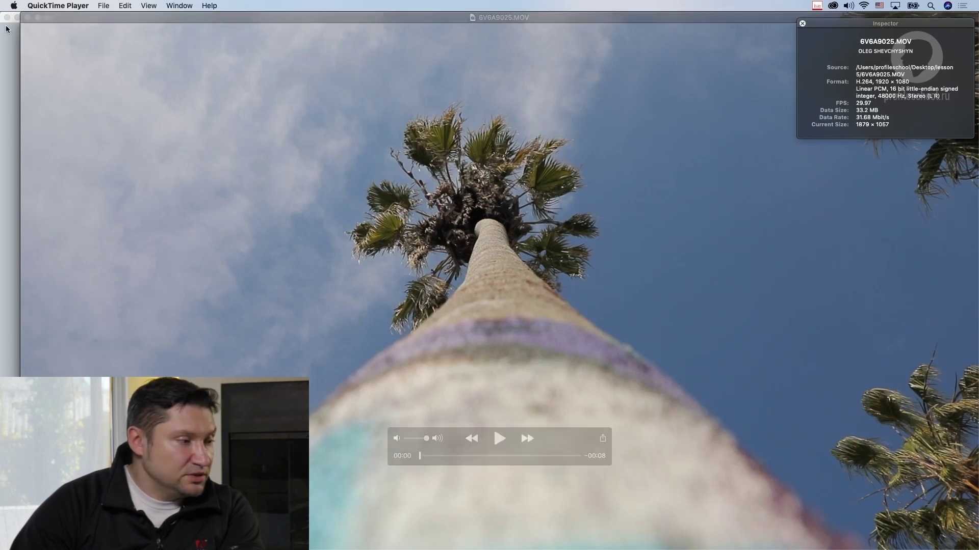
{"action": "left_click", "coordinate": [28, 19]}
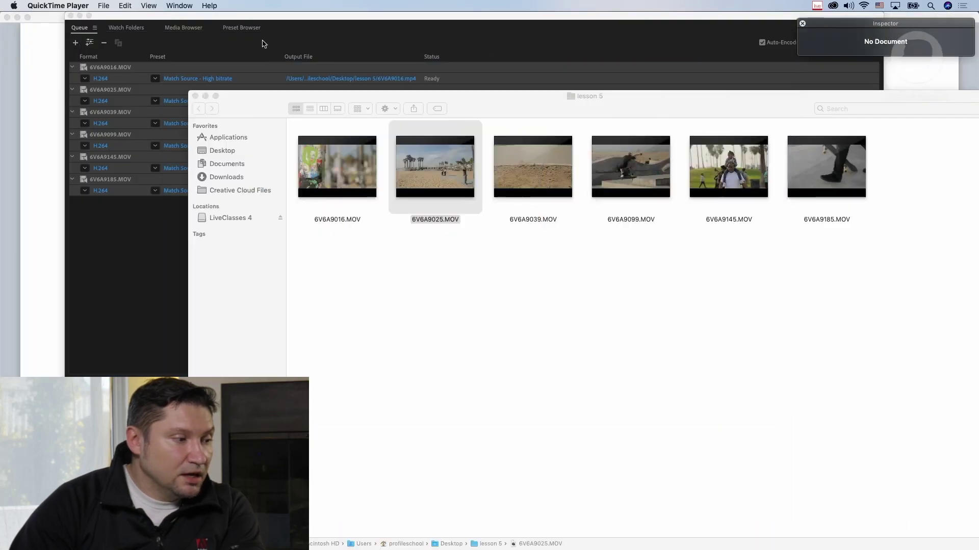
Bring Media Encoder forward, showing its six Ready H.264 Match Source - High bitrate jobs.
{"action": "left_click", "coordinate": [308, 20]}
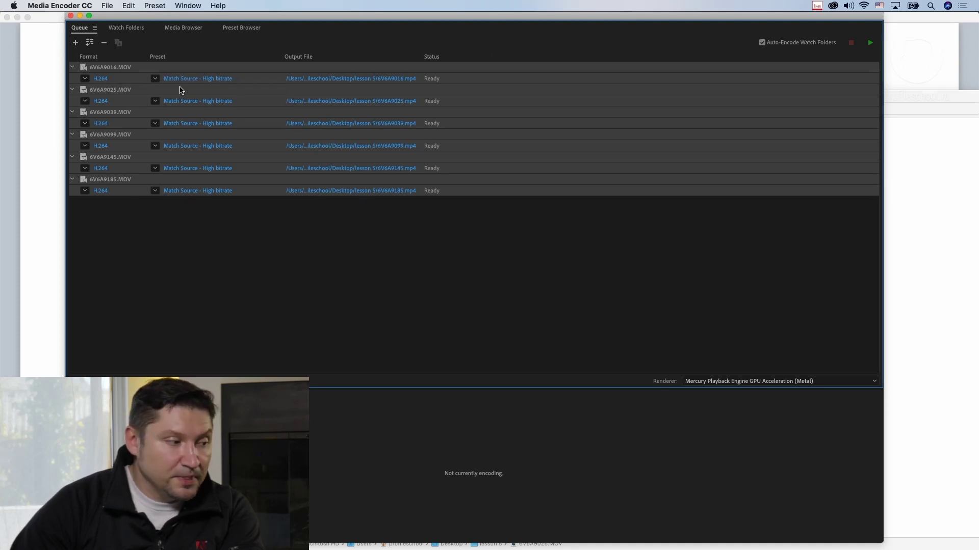
Open Export Settings for all six selected outputs, accepting the multiple-outputs warning, and lower the window.
{"action": "left_click", "coordinate": [106, 80]}
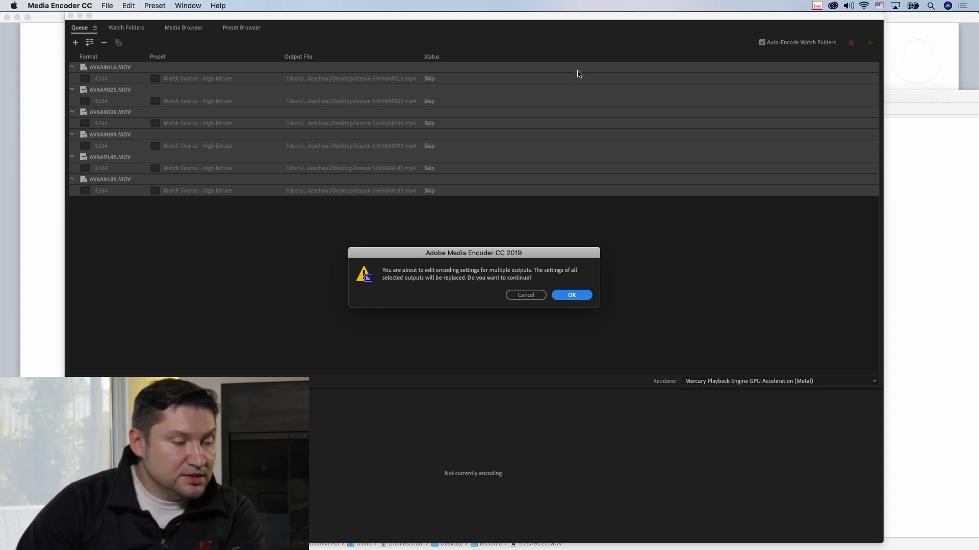
{"action": "key", "text": "Return"}
{"action": "mouse_move", "coordinate": [504, 24]}
{"action": "left_mouse_down"}
{"action": "mouse_move", "coordinate": [498, 54]}
{"action": "mouse_move", "coordinate": [497, 3]}
{"action": "left_mouse_up"}
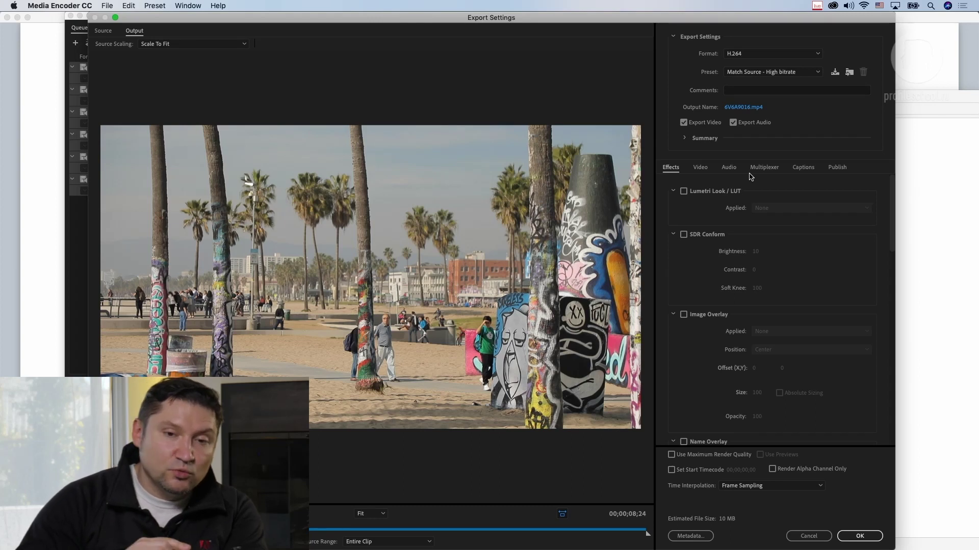
Unlink width and height on the Video tab and set the output width to 1080 for a 1080 × 1080 frame.
{"action": "left_click_drag", "start_coordinate": [718, 19], "coordinate": [697, 7]}
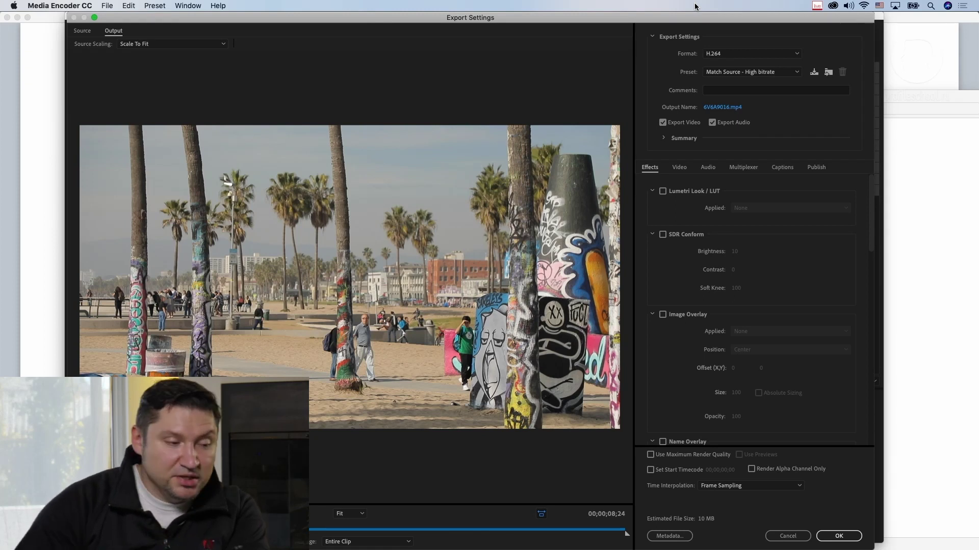
{"action": "left_click", "coordinate": [681, 168]}
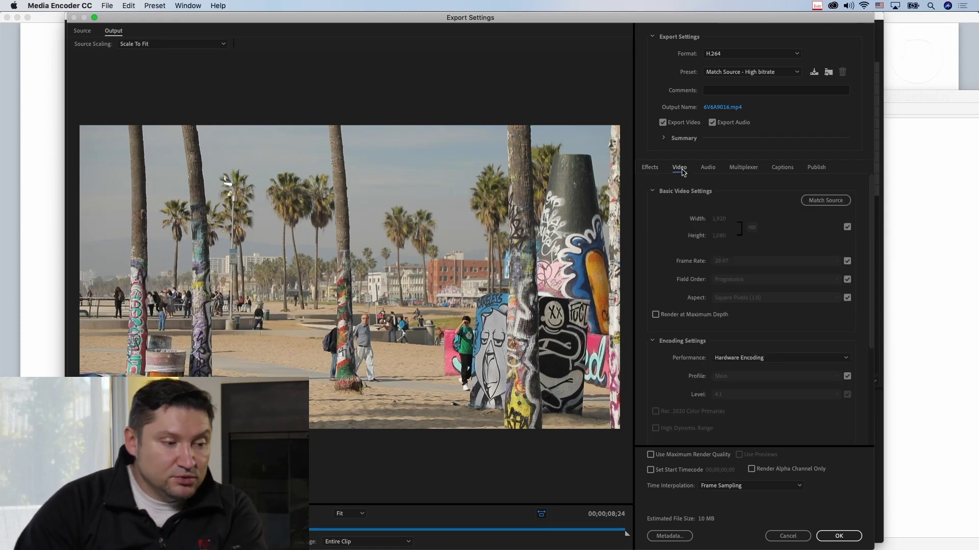
{"action": "left_click", "coordinate": [847, 227]}
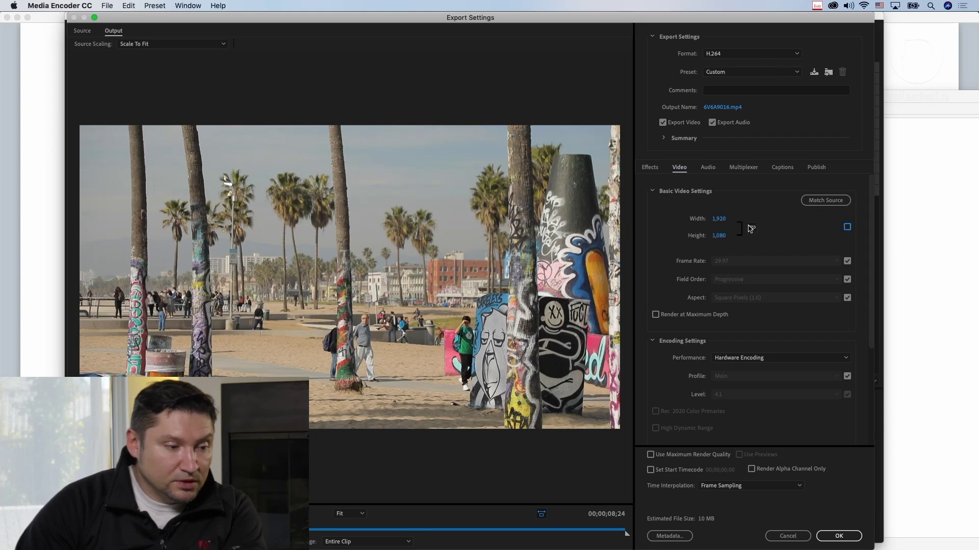
{"action": "left_click", "coordinate": [753, 229]}
{"action": "left_click", "coordinate": [724, 220]}
{"action": "type", "text": "1080"}
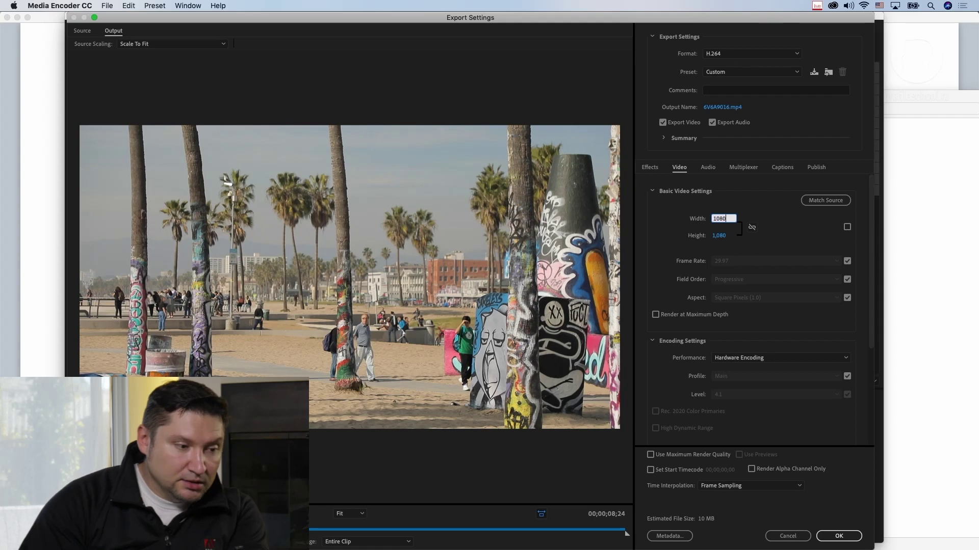
{"action": "key", "text": "Return"}
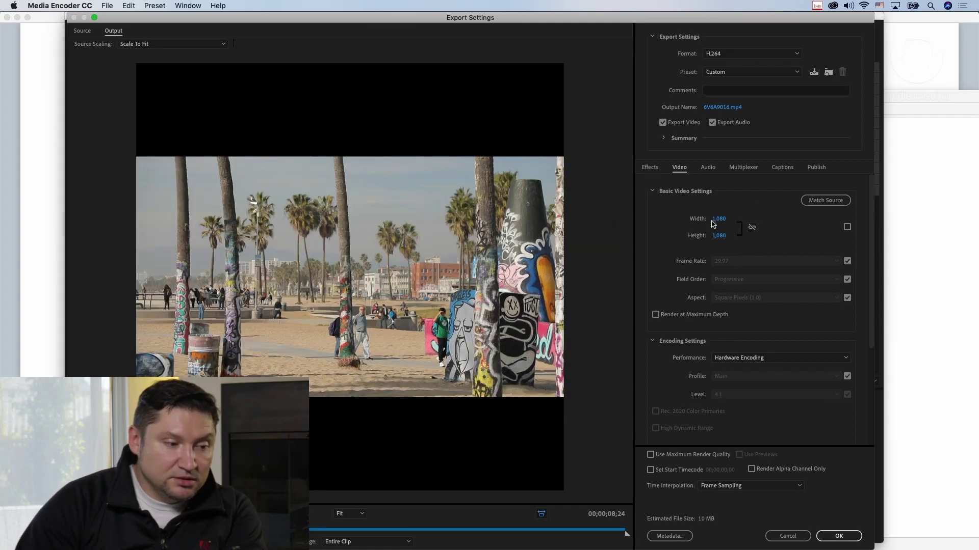
Set Source Scaling to Scale To Fill, keeping Performance on Hardware Encoding.
{"action": "left_click", "coordinate": [135, 46]}
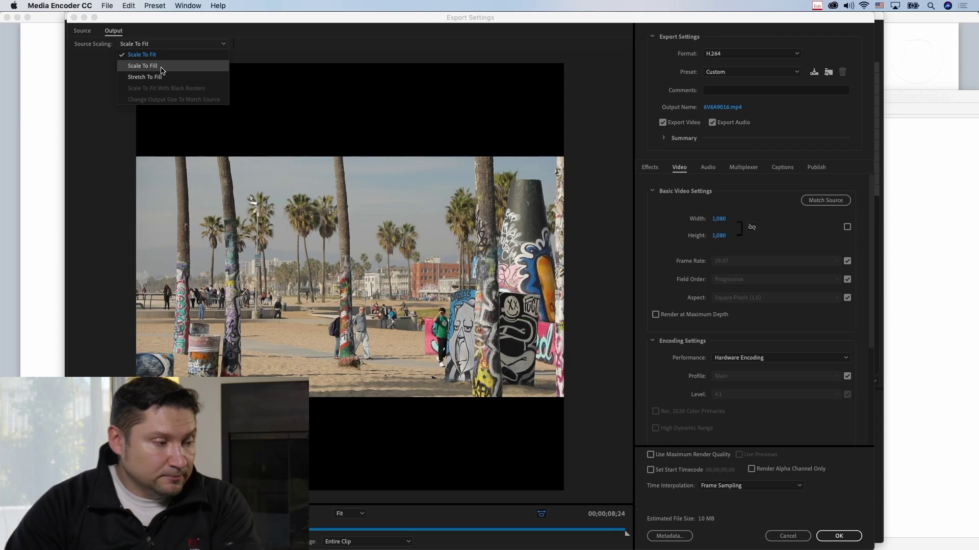
{"action": "left_click", "coordinate": [162, 70]}
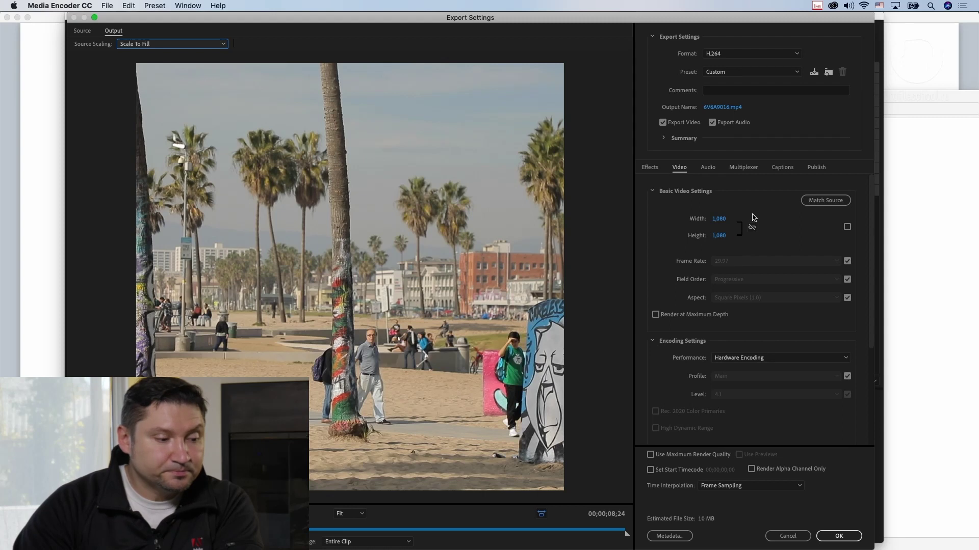
{"action": "left_click", "coordinate": [772, 358]}
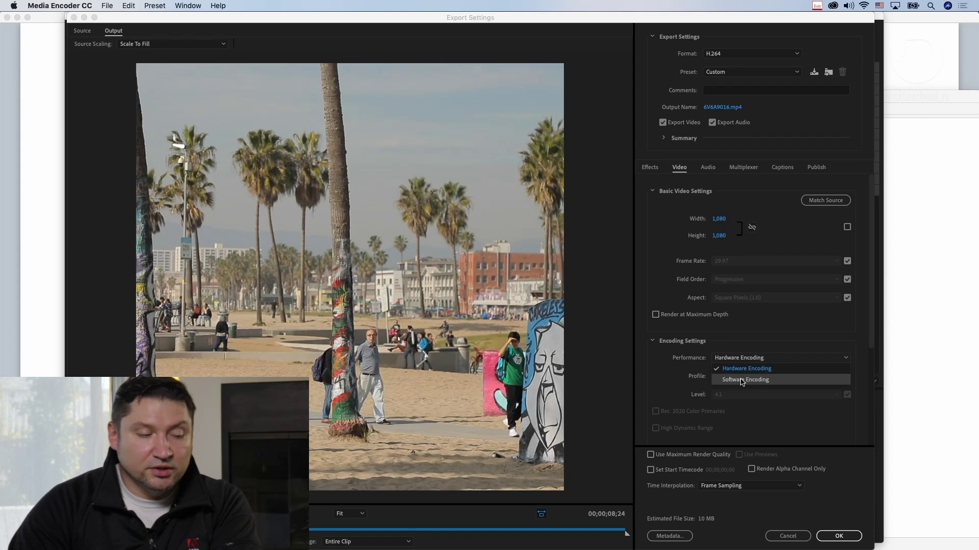
{"action": "left_click", "coordinate": [805, 346]}
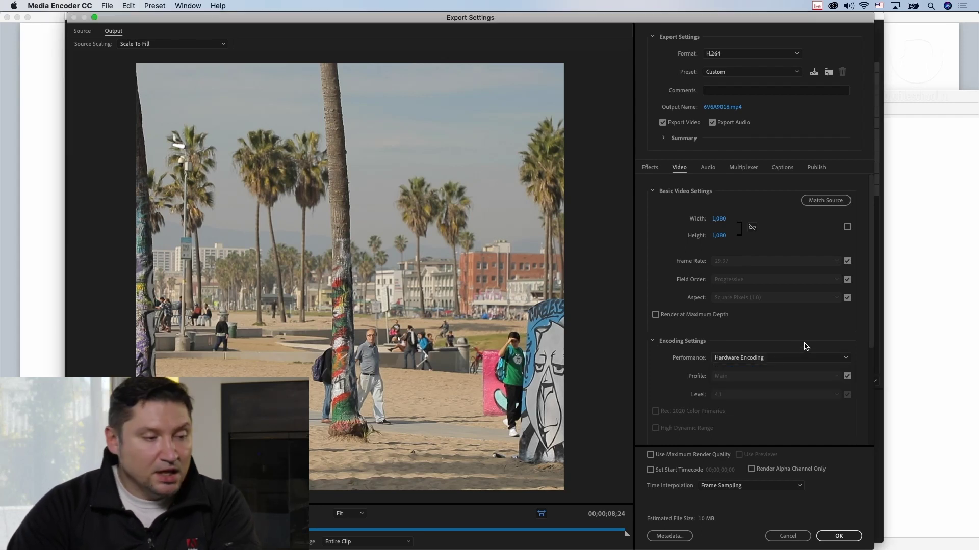
{"action": "left_click", "coordinate": [708, 170]}
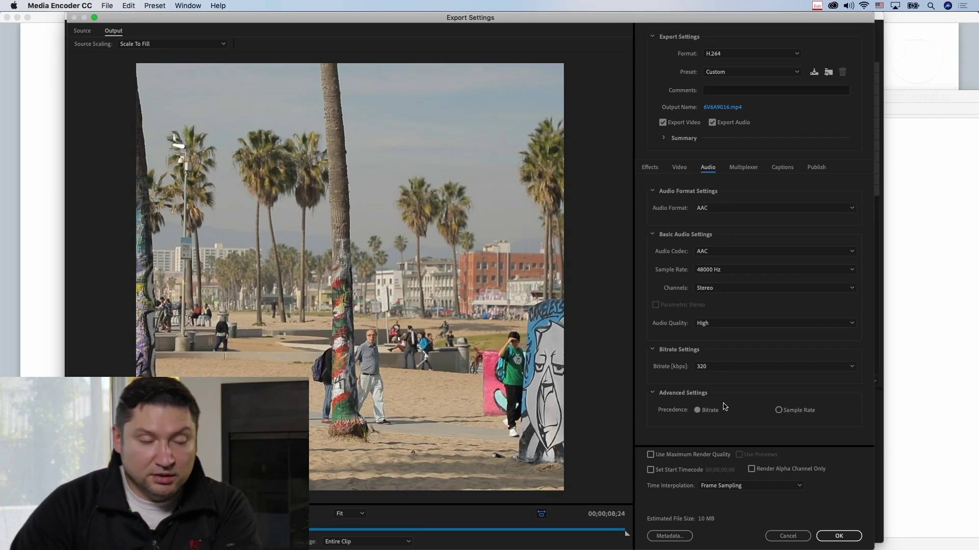
{"action": "left_click", "coordinate": [680, 168]}
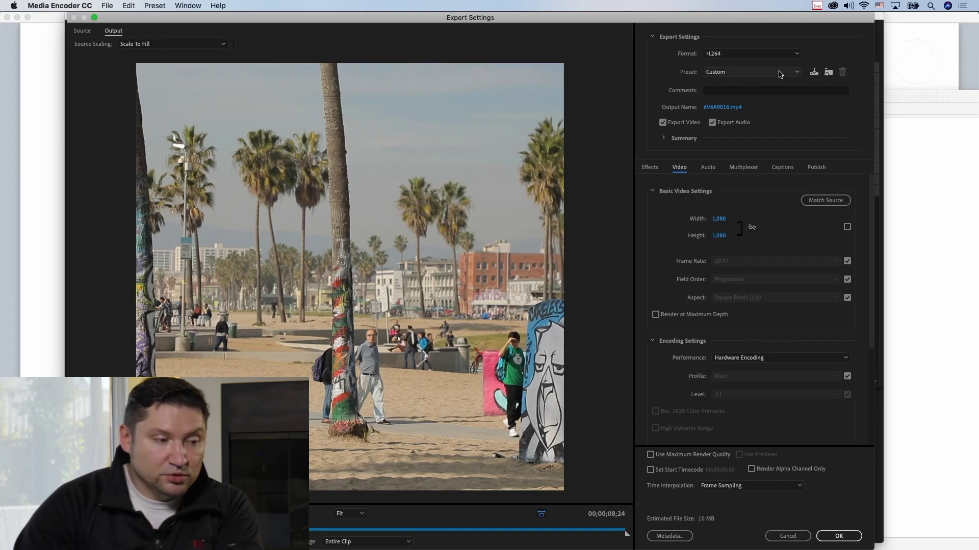
Save the export settings as preset '1080x1080' and verify it in the Preset list.
{"action": "left_click", "coordinate": [814, 75]}
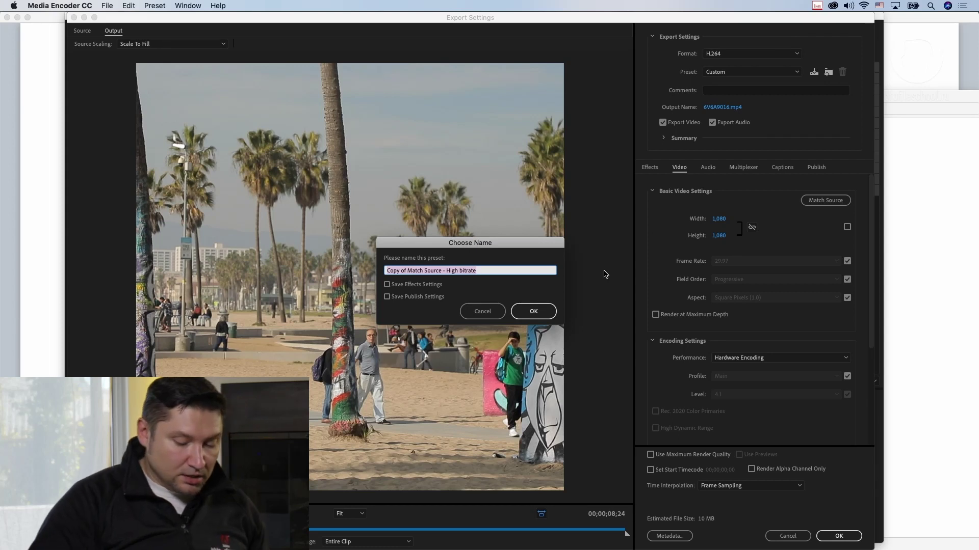
{"action": "type", "text": "1080"}
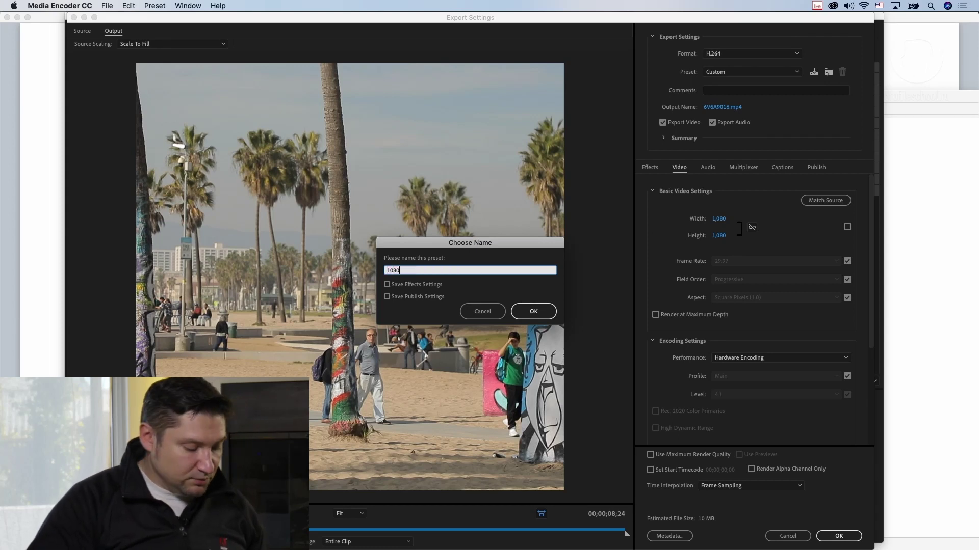
{"action": "type", "text": "x1080"}
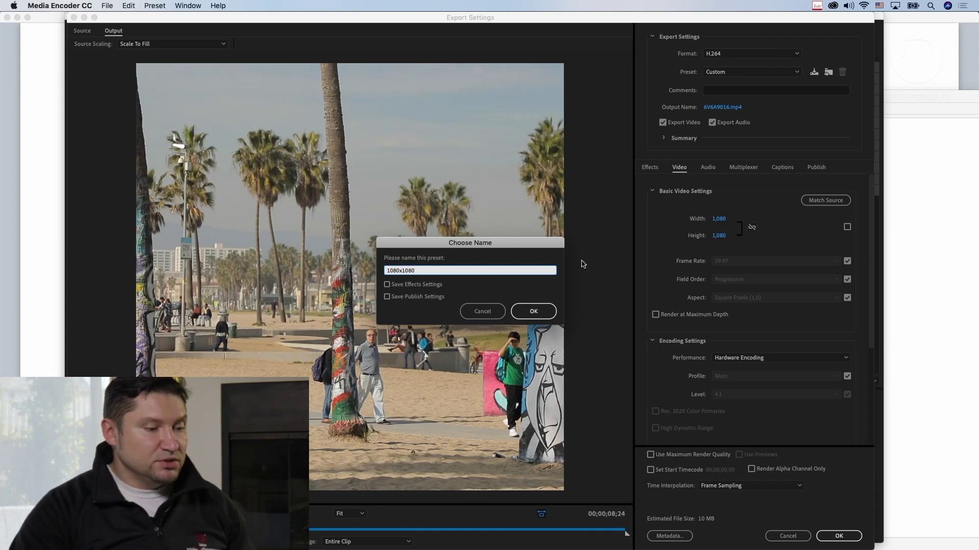
{"action": "left_click", "coordinate": [542, 311]}
{"action": "left_click", "coordinate": [797, 71]}
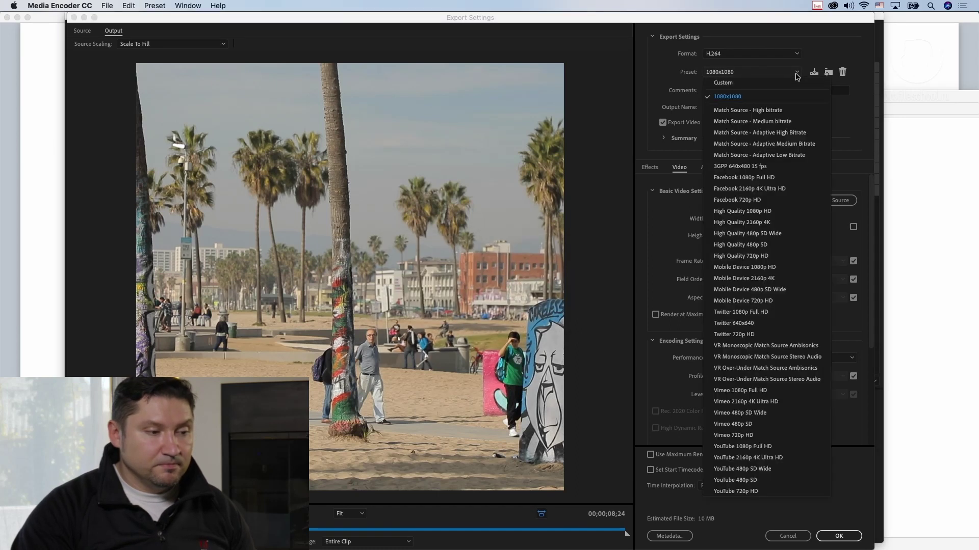
{"action": "left_click", "coordinate": [727, 96]}
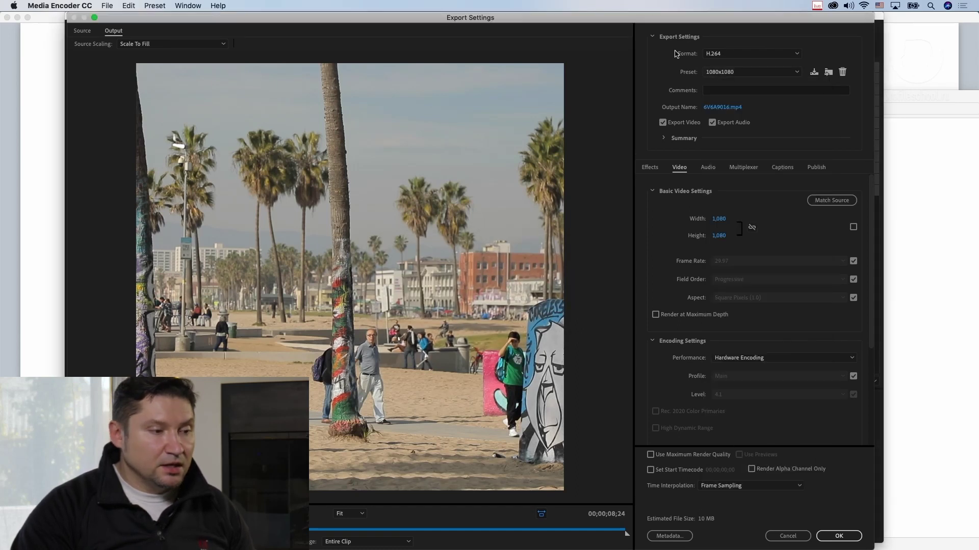
Apply the settings to the queue and inspect the 1080x1080 user preset in the Preset Browser.
{"action": "left_click", "coordinate": [842, 536]}
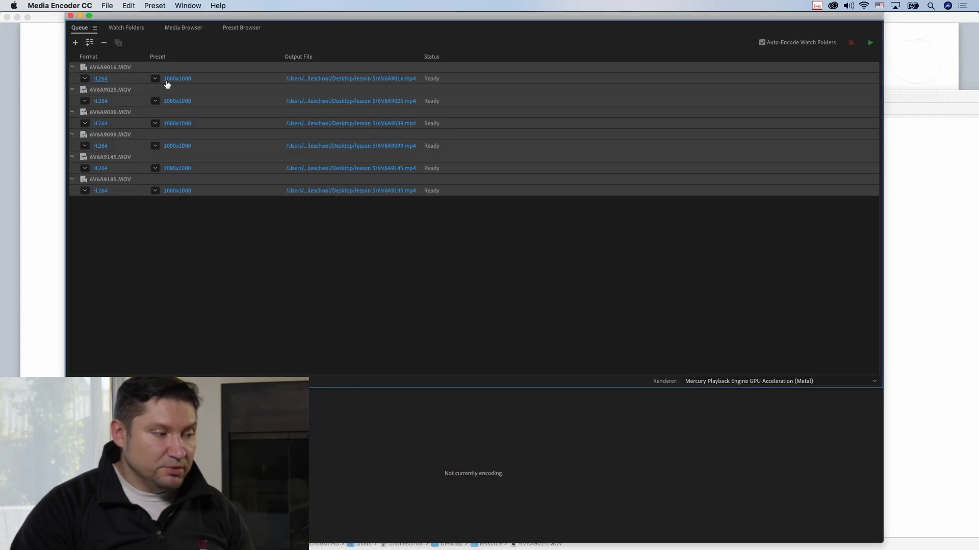
{"action": "left_click", "coordinate": [210, 242]}
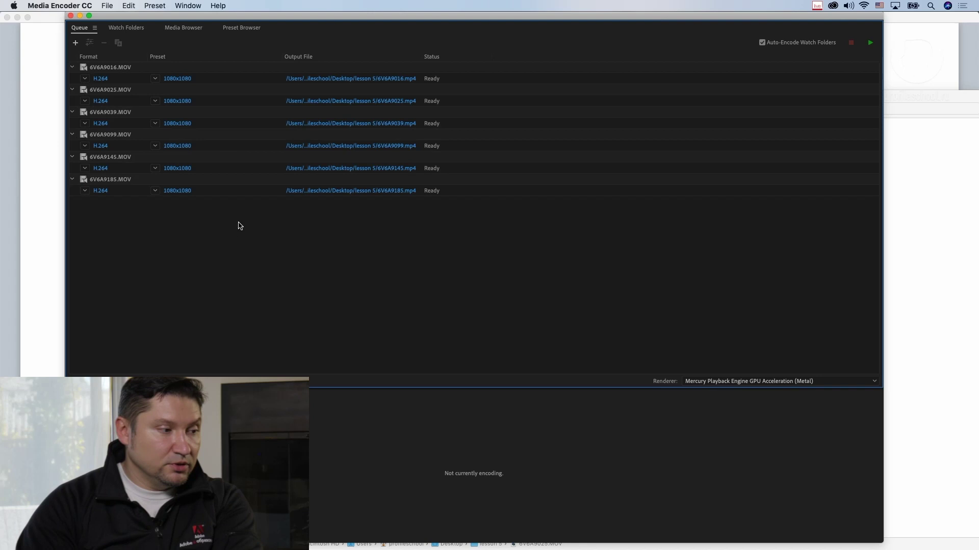
{"action": "left_click", "coordinate": [245, 29]}
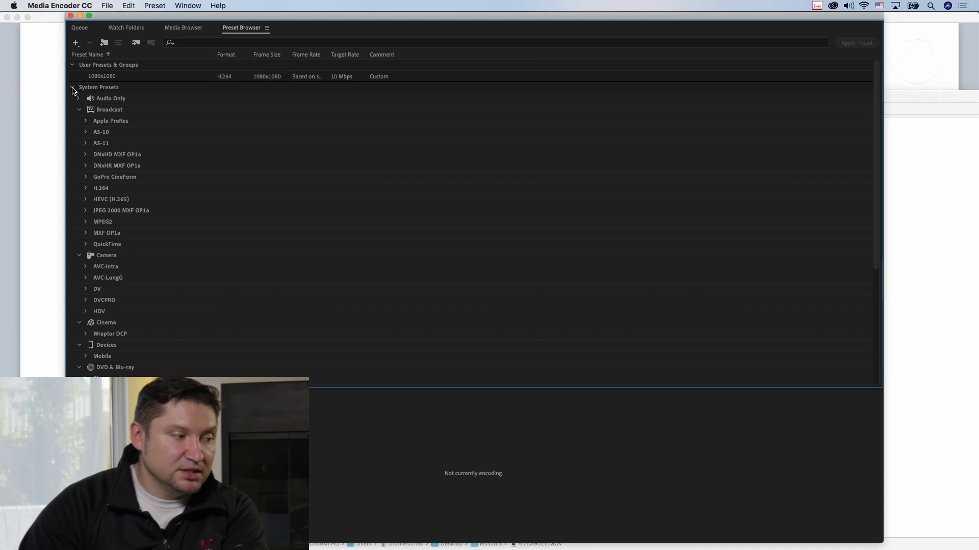
{"action": "left_click", "coordinate": [73, 89]}
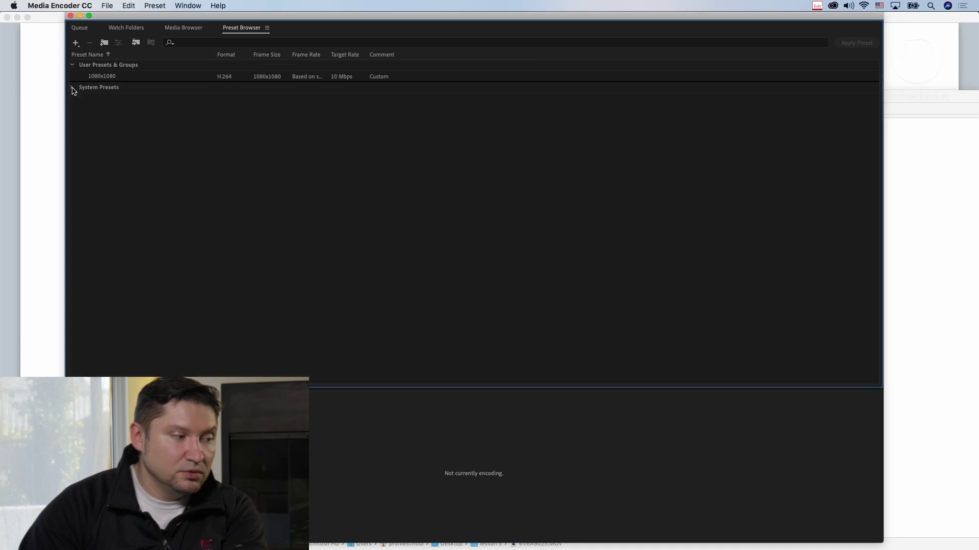
{"action": "left_click", "coordinate": [126, 80]}
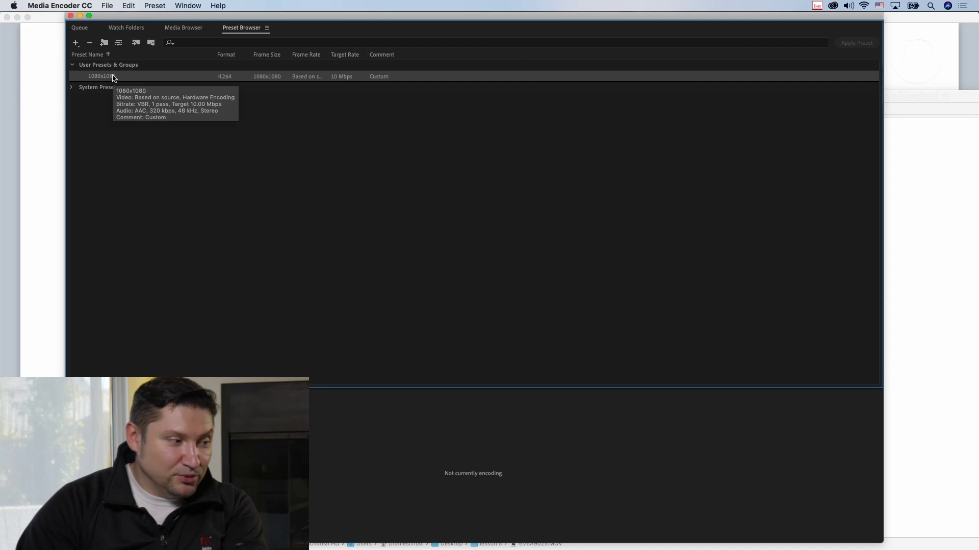
{"action": "left_click", "coordinate": [79, 28]}
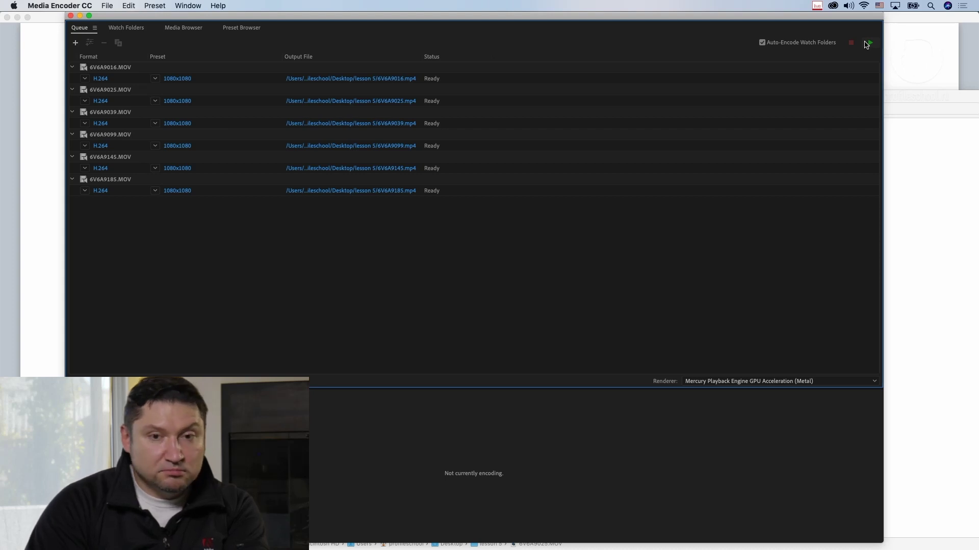
Open General preferences, leaving 'Start queue automatically when idle for' unchecked.
{"action": "left_click", "coordinate": [32, 5]}
{"action": "left_click", "coordinate": [51, 32]}
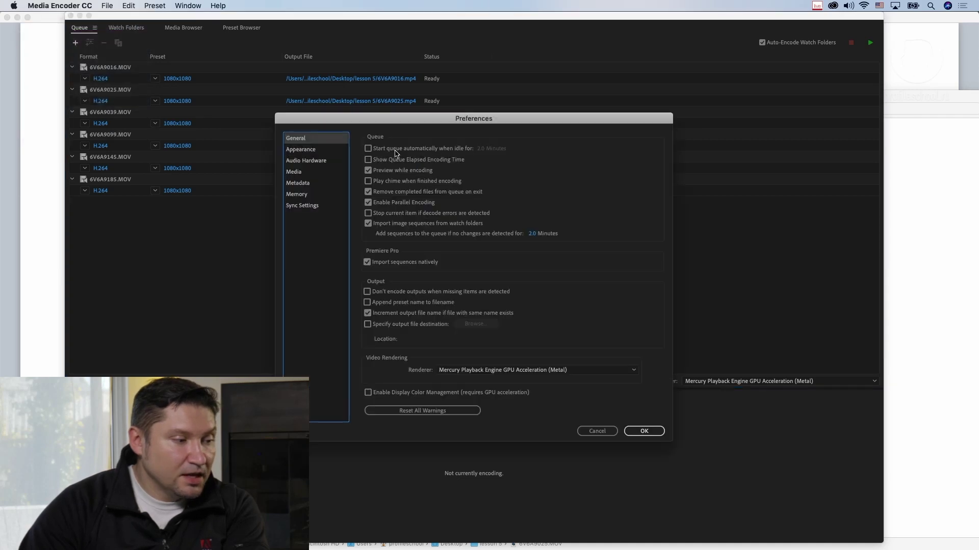
{"action": "left_click_drag", "start_coordinate": [448, 122], "coordinate": [542, 115]}
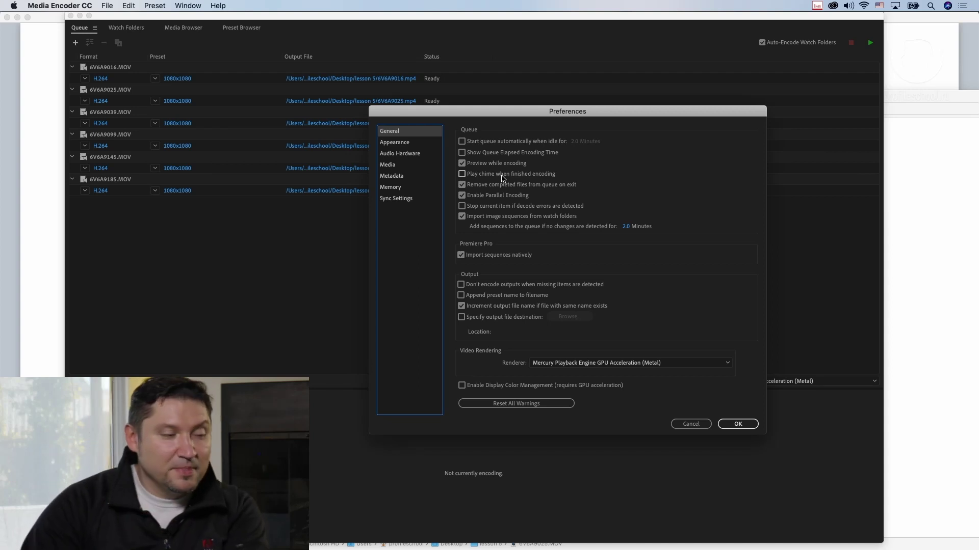
{"action": "left_click_drag", "start_coordinate": [534, 112], "coordinate": [468, 52]}
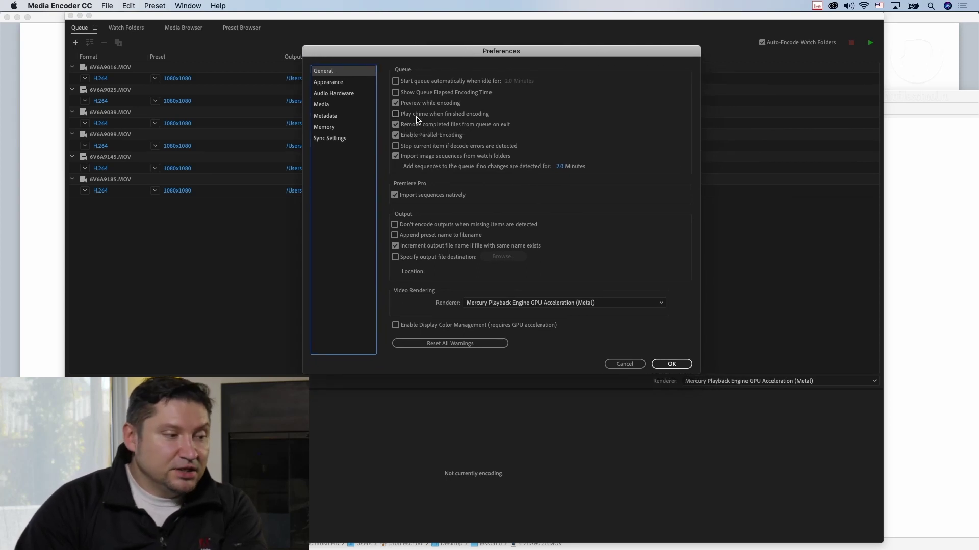
{"action": "left_click", "coordinate": [407, 85]}
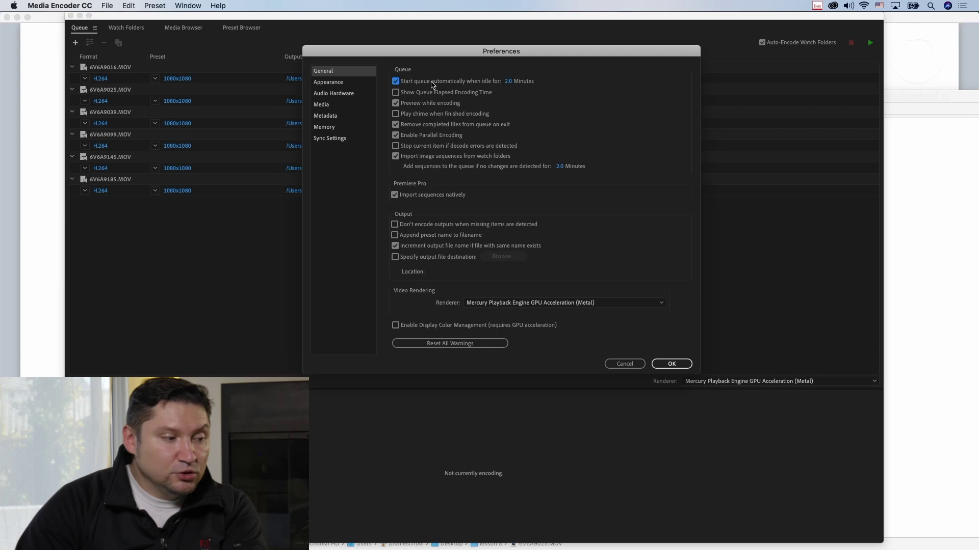
{"action": "left_click", "coordinate": [397, 82]}
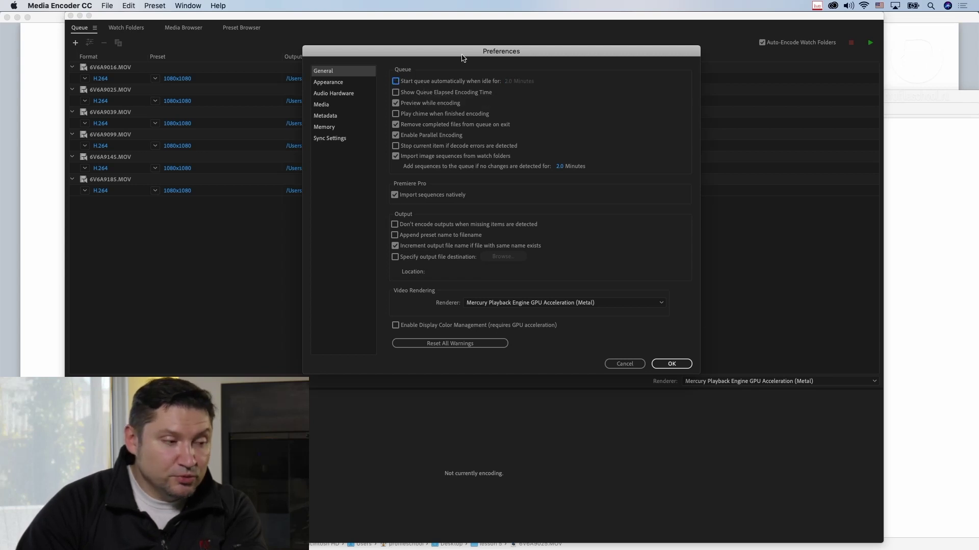
{"action": "left_click_drag", "start_coordinate": [463, 54], "coordinate": [502, 75]}
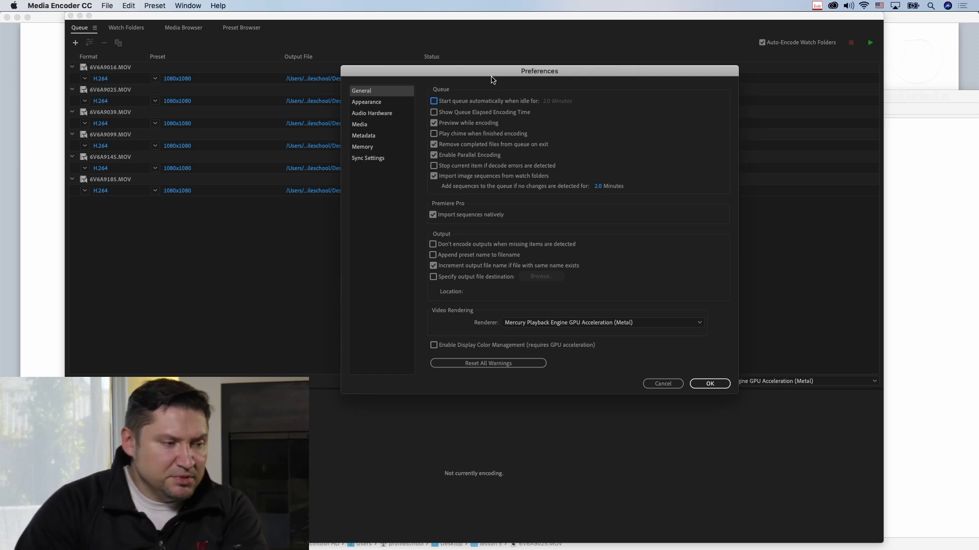
{"action": "left_click_drag", "start_coordinate": [492, 76], "coordinate": [501, 68]}
{"action": "mouse_move", "coordinate": [485, 94]}
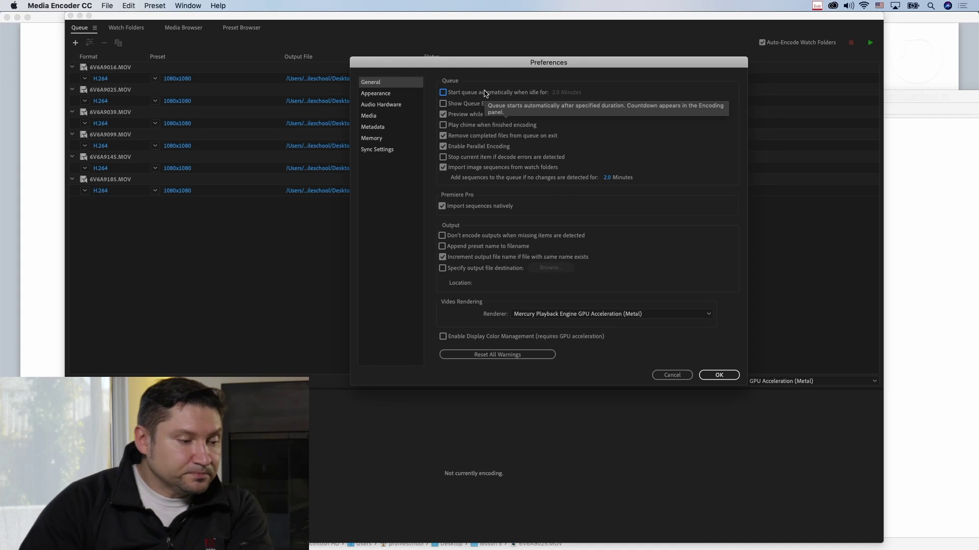
Set Indeterminate Media Timebase to 23.976 fps in the Media preferences.
{"action": "mouse_move", "coordinate": [585, 260]}
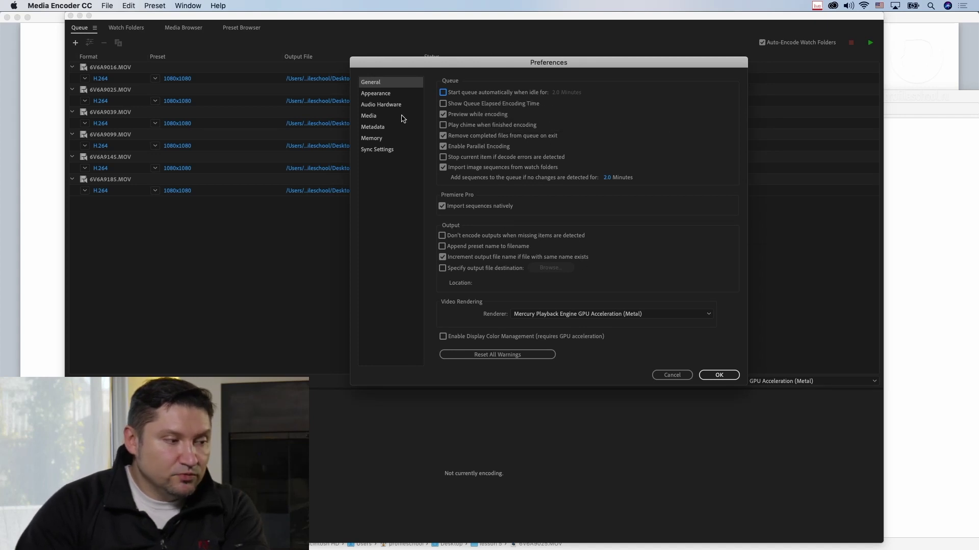
{"action": "left_click", "coordinate": [375, 118]}
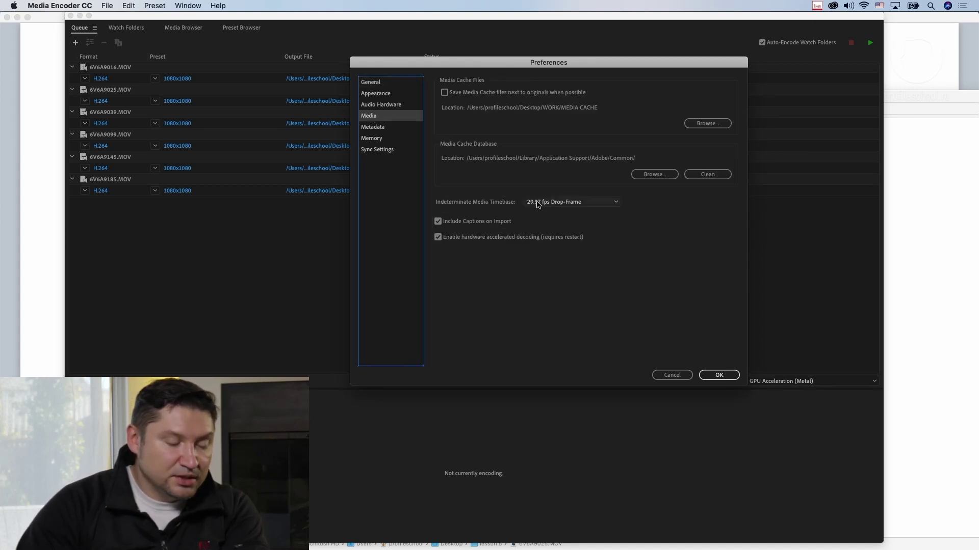
{"action": "mouse_move", "coordinate": [550, 204]}
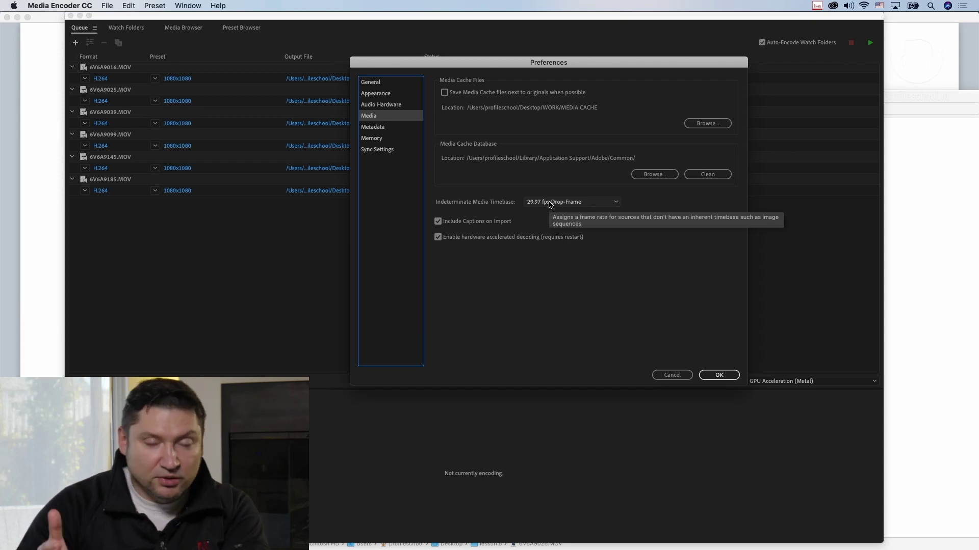
{"action": "left_click", "coordinate": [550, 203]}
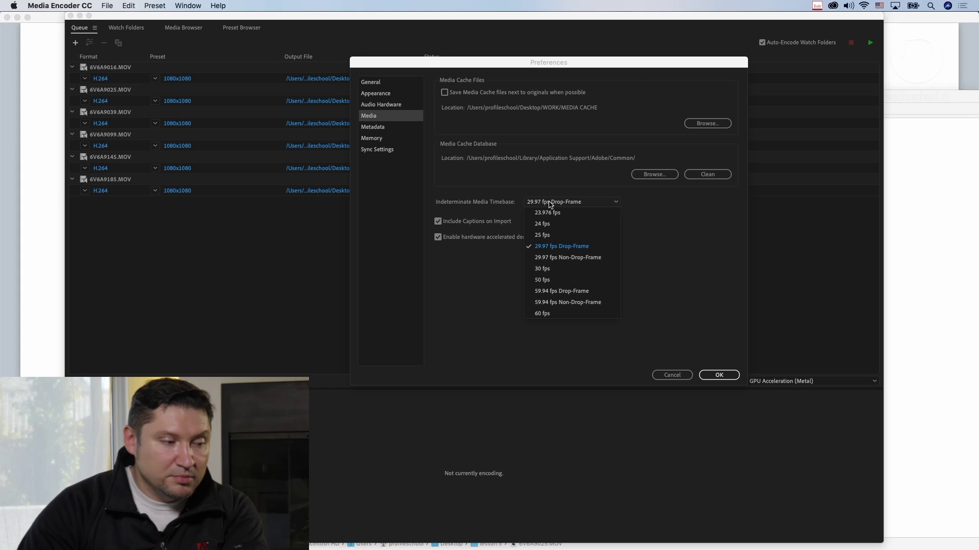
{"action": "left_click", "coordinate": [555, 219]}
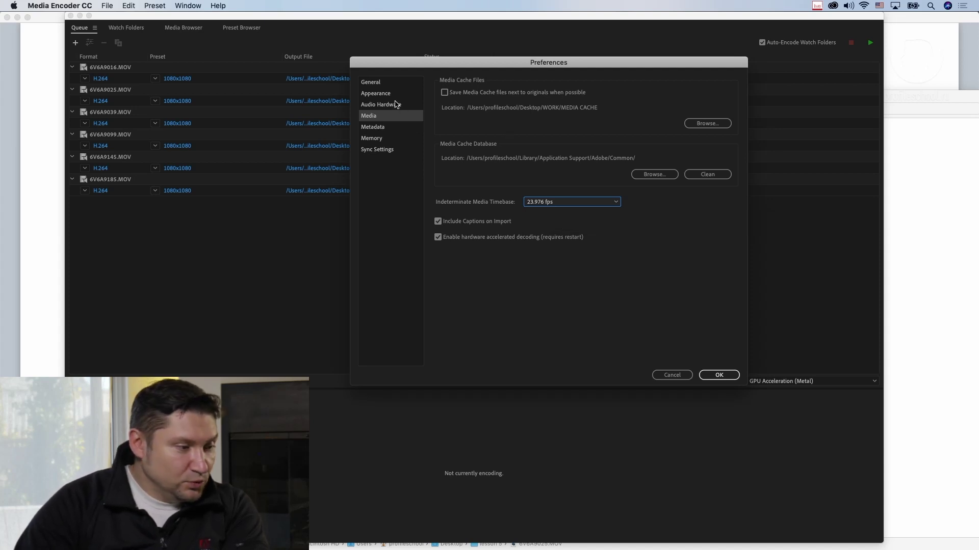
Lighten the interface brightness under Appearance, then close Preferences with OK.
{"action": "left_click", "coordinate": [392, 95]}
{"action": "left_click_drag", "start_coordinate": [444, 96], "coordinate": [482, 99]}
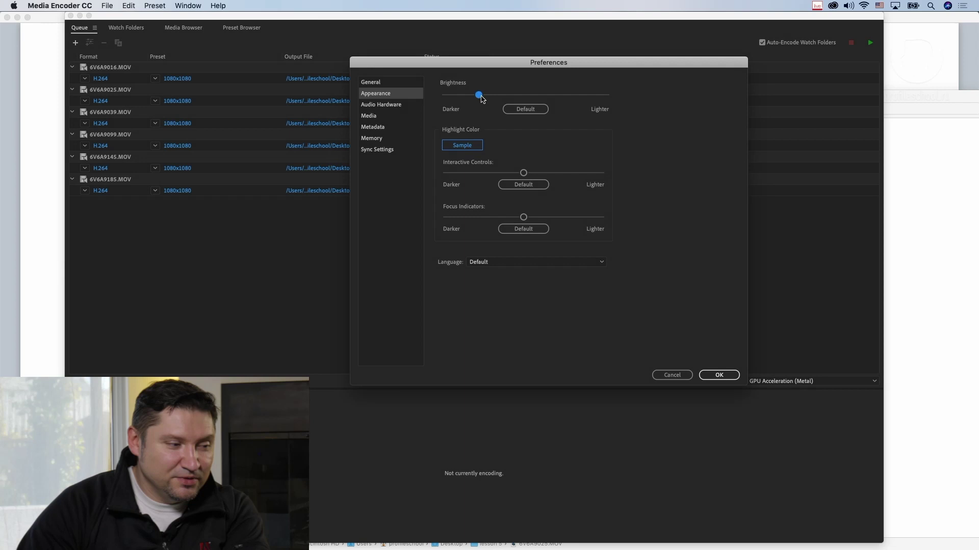
{"action": "left_click", "coordinate": [387, 85]}
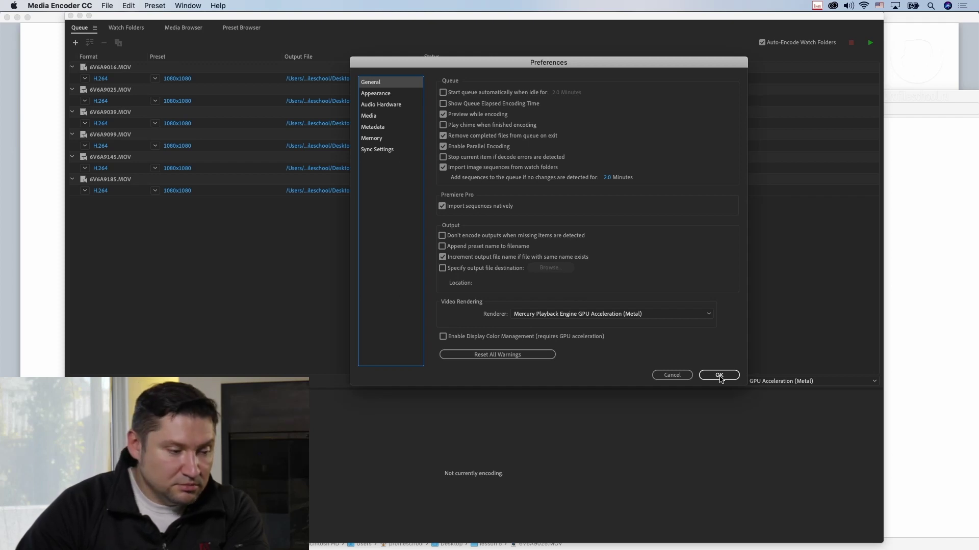
{"action": "left_click", "coordinate": [718, 376]}
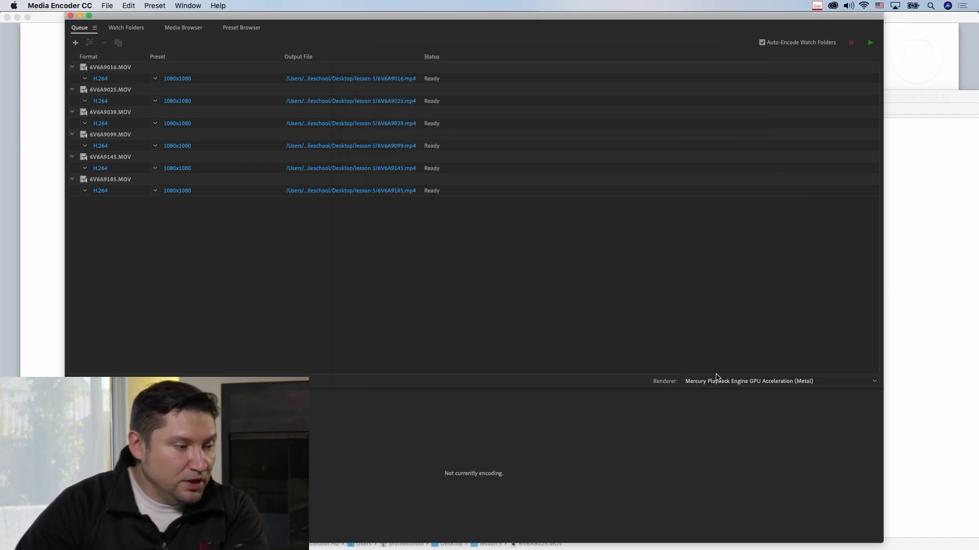
Encode all six queued clips, then bring the Finder lesson 5 window forward.
{"action": "left_click", "coordinate": [870, 44]}
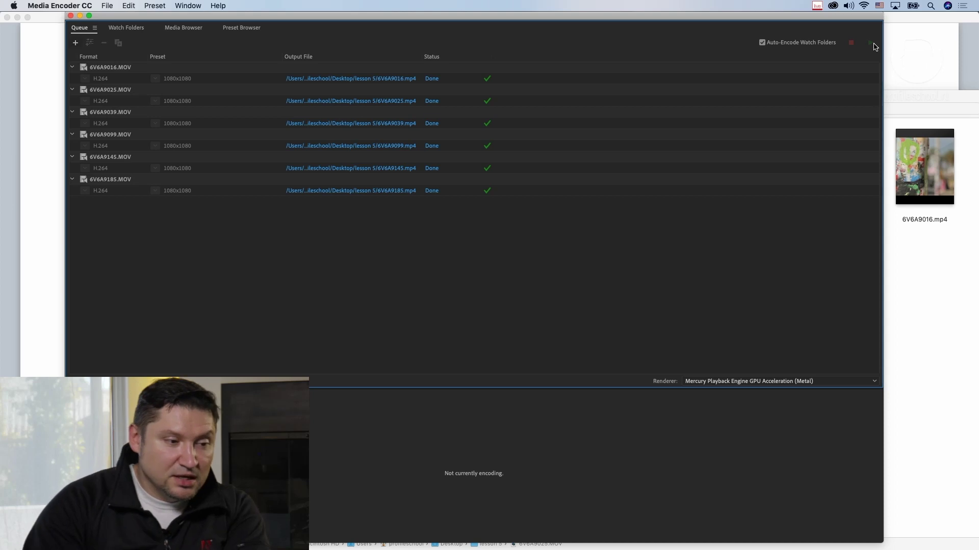
{"action": "left_click_drag", "start_coordinate": [919, 94], "coordinate": [852, 53]}
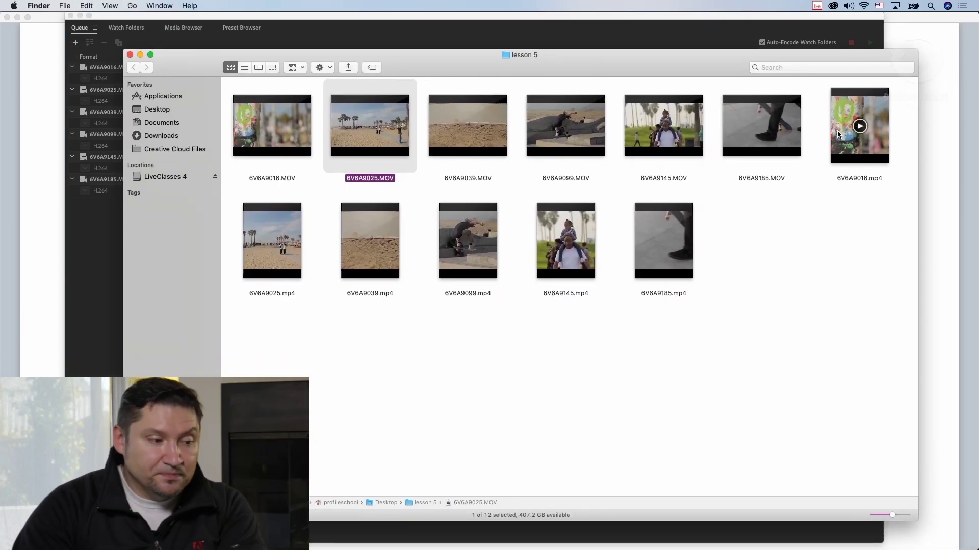
Group the six MP4 files and Quick Look 6V6A9025.mp4.
{"action": "left_click_drag", "start_coordinate": [839, 134], "coordinate": [740, 256]}
{"action": "left_click_drag", "start_coordinate": [841, 254], "coordinate": [284, 321]}
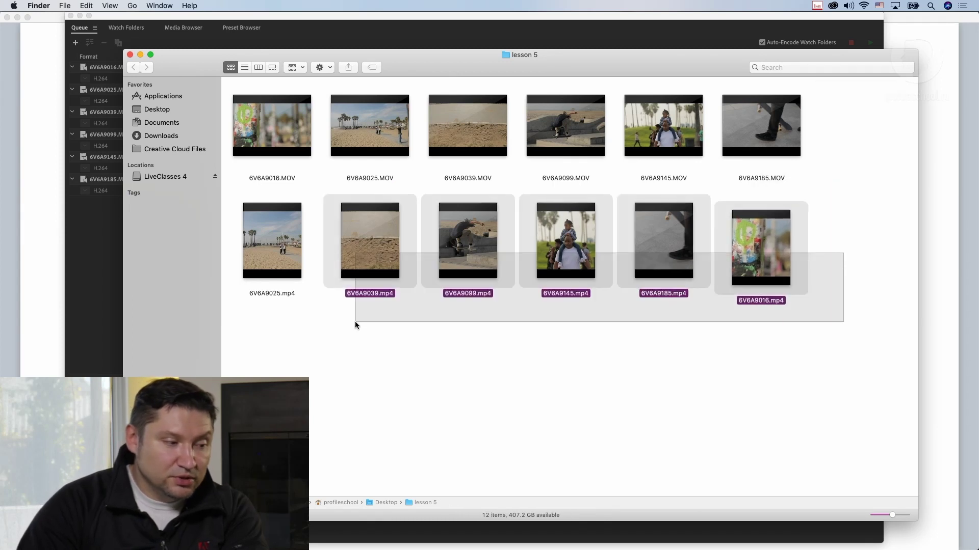
{"action": "left_click", "coordinate": [289, 257]}
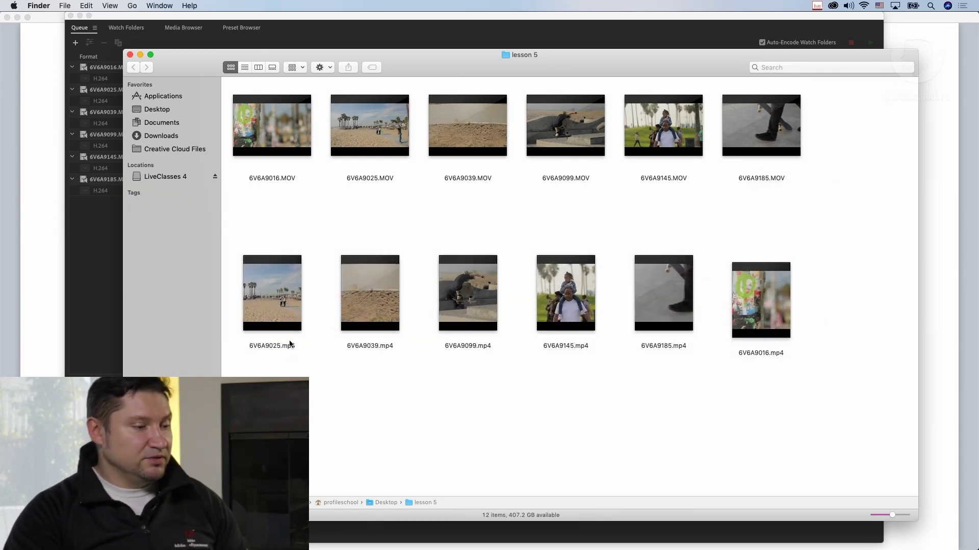
{"action": "key", "text": "space"}
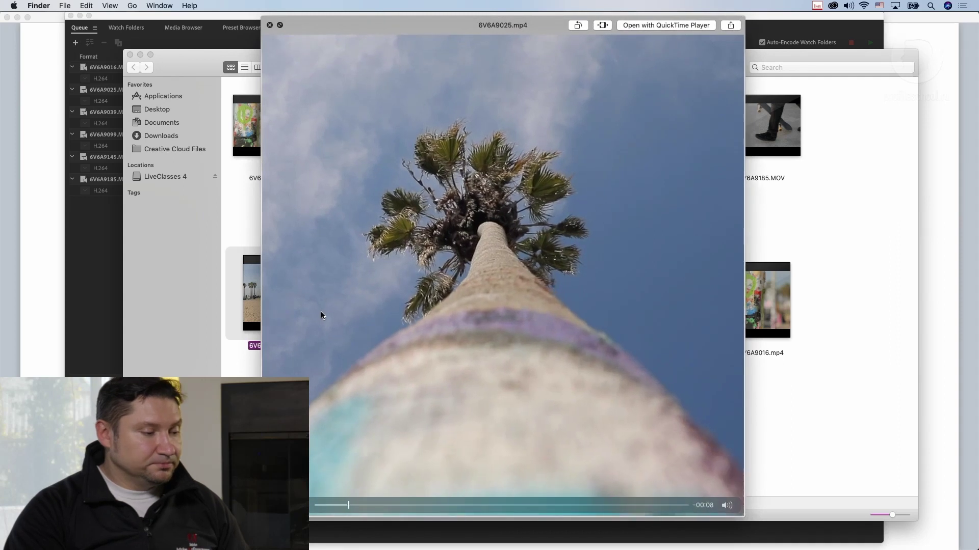
{"action": "key", "text": "space"}
Turn the system volume down to minimum and bring lesson 5 back to front.
{"action": "key", "text": "cmd+Tab"}
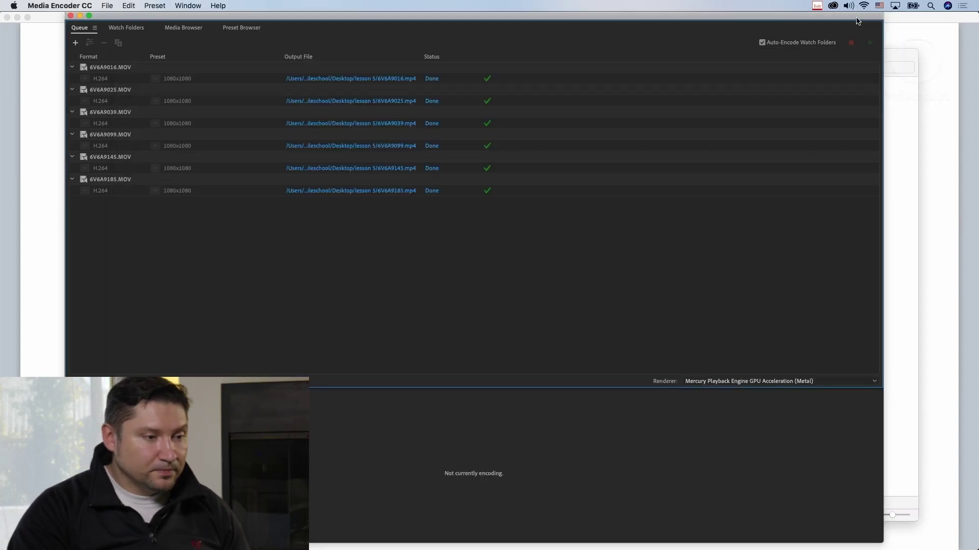
{"action": "left_click", "coordinate": [848, 5]}
{"action": "left_click", "coordinate": [856, 29]}
{"action": "left_click", "coordinate": [907, 114]}
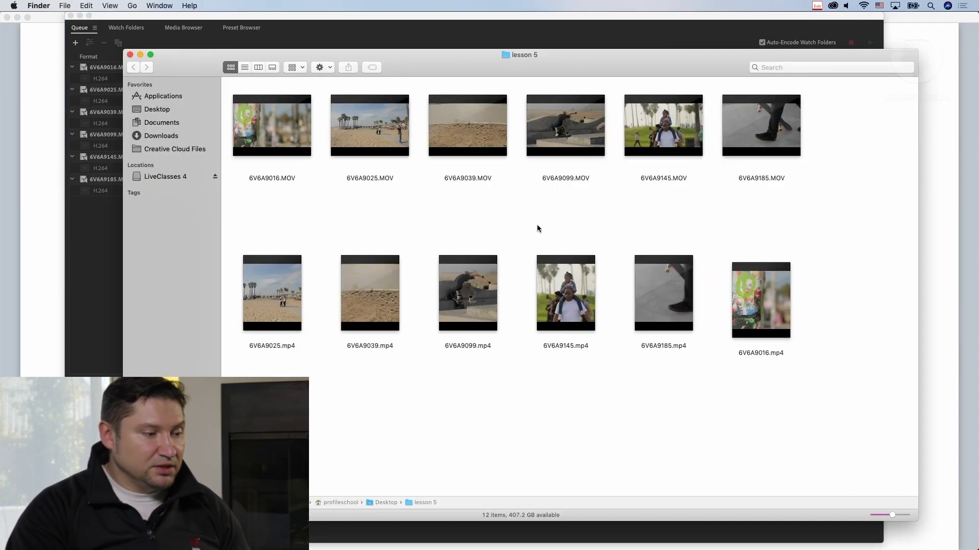
Quick Look through 6V6A9025, 6V6A9039, 6V6A9099, 6V6A9145 and 6V6A9185.mp4.
{"action": "key", "text": "space"}
{"action": "key", "text": "Right"}
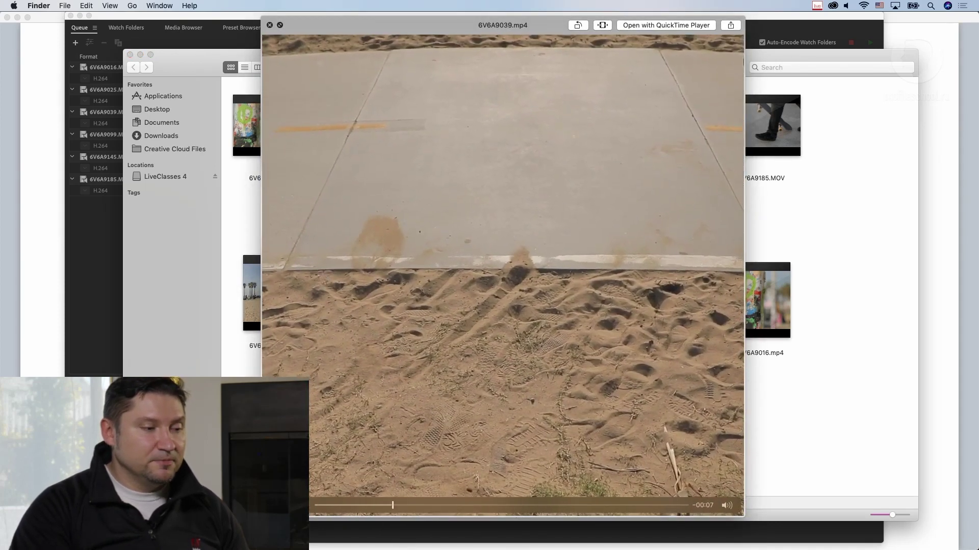
{"action": "key", "text": "Right"}
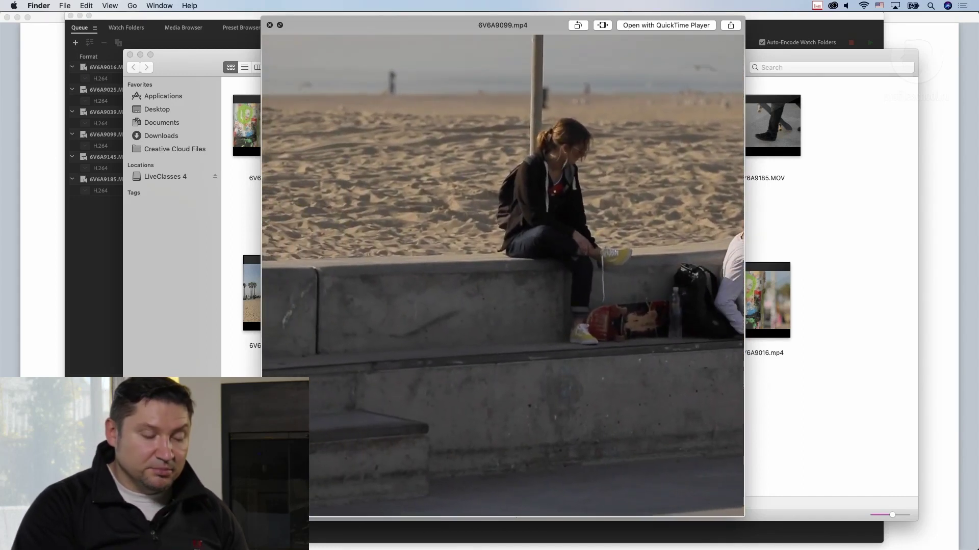
{"action": "key", "text": "Right"}
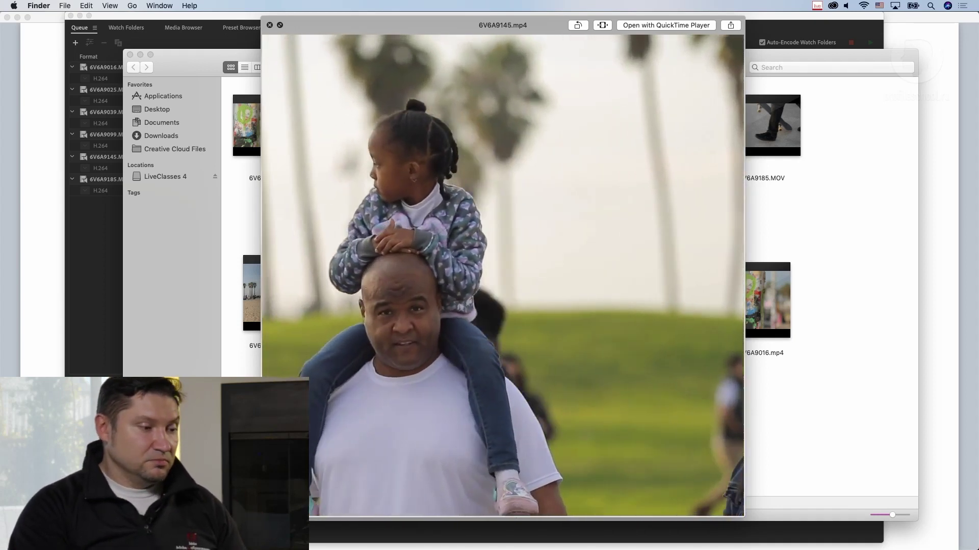
{"action": "key", "text": "Right"}
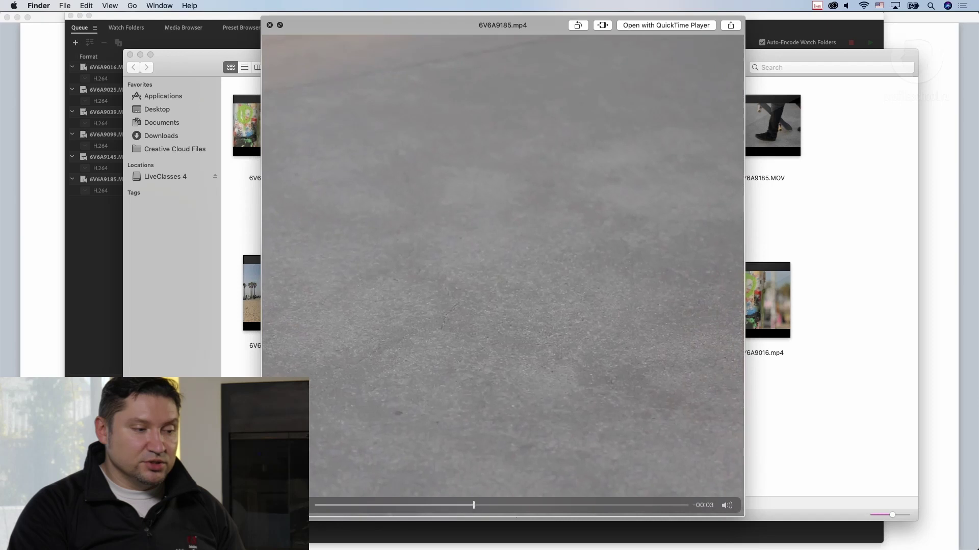
{"action": "key", "text": "space"}
Select all six MP4 files and move them to the Trash.
{"action": "left_click", "coordinate": [380, 441]}
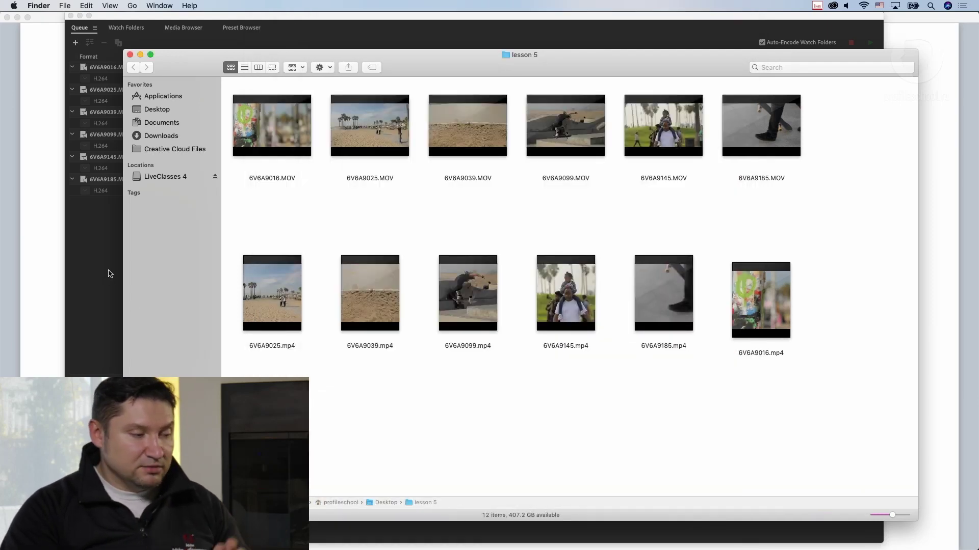
{"action": "left_click_drag", "start_coordinate": [805, 446], "coordinate": [291, 280]}
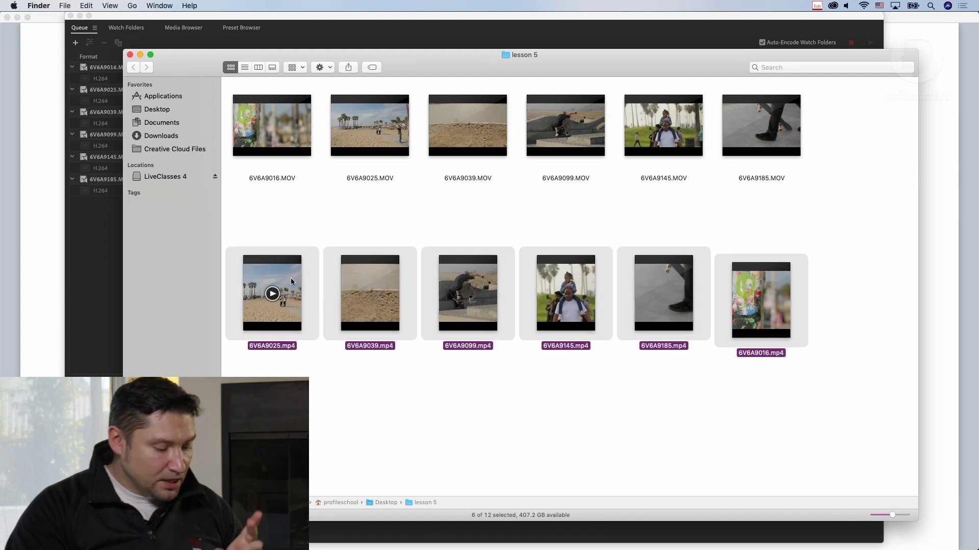
{"action": "key", "text": "super+BackSpace"}
Remove the finished jobs from 6V6A9025 down, ticking Don't ask again, then select the remaining output.
{"action": "left_click", "coordinate": [94, 262]}
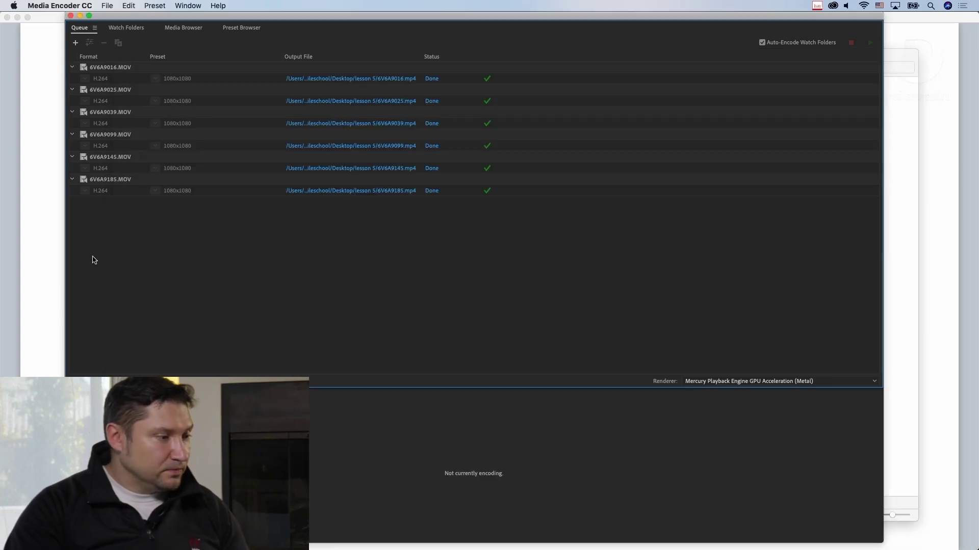
{"action": "left_click_drag", "start_coordinate": [385, 304], "coordinate": [107, 71]}
{"action": "left_click_drag", "start_coordinate": [385, 304], "coordinate": [109, 68]}
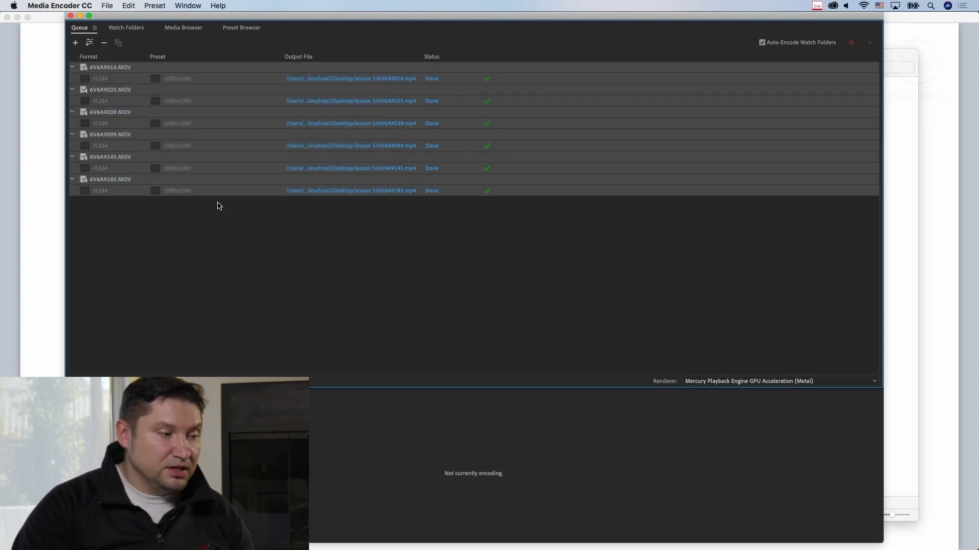
{"action": "mouse_move", "coordinate": [258, 263]}
{"action": "left_mouse_down"}
{"action": "mouse_move", "coordinate": [108, 118]}
{"action": "mouse_move", "coordinate": [105, 89]}
{"action": "left_mouse_up"}
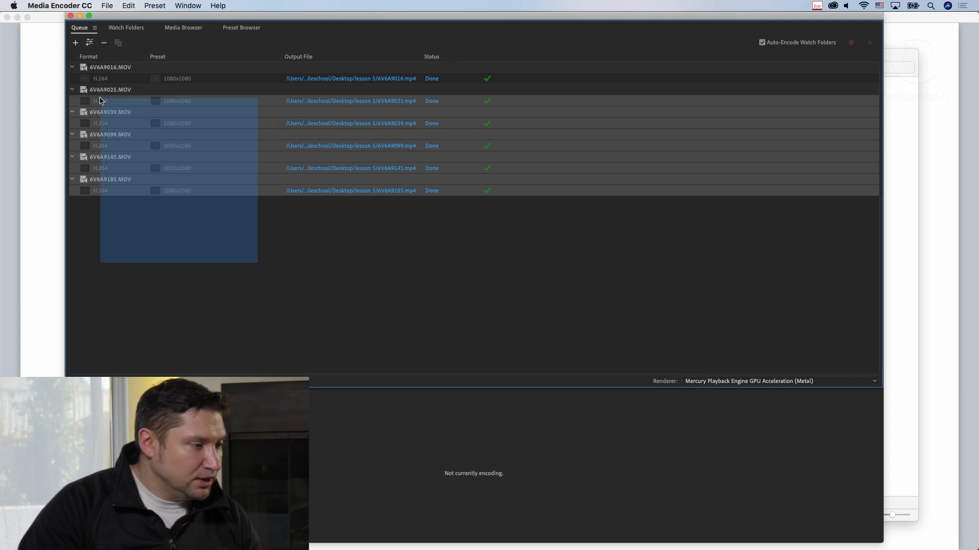
{"action": "key", "text": "BackSpace"}
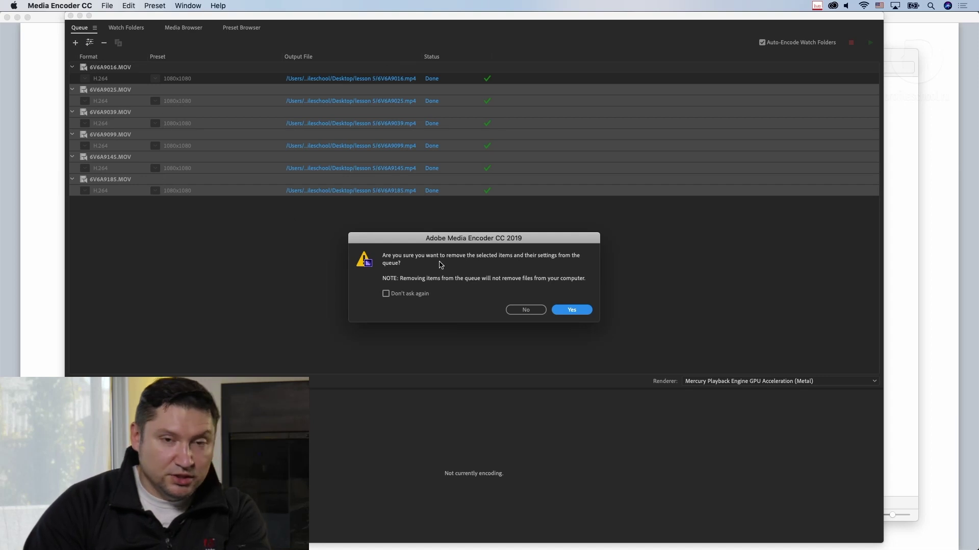
{"action": "left_click", "coordinate": [397, 295]}
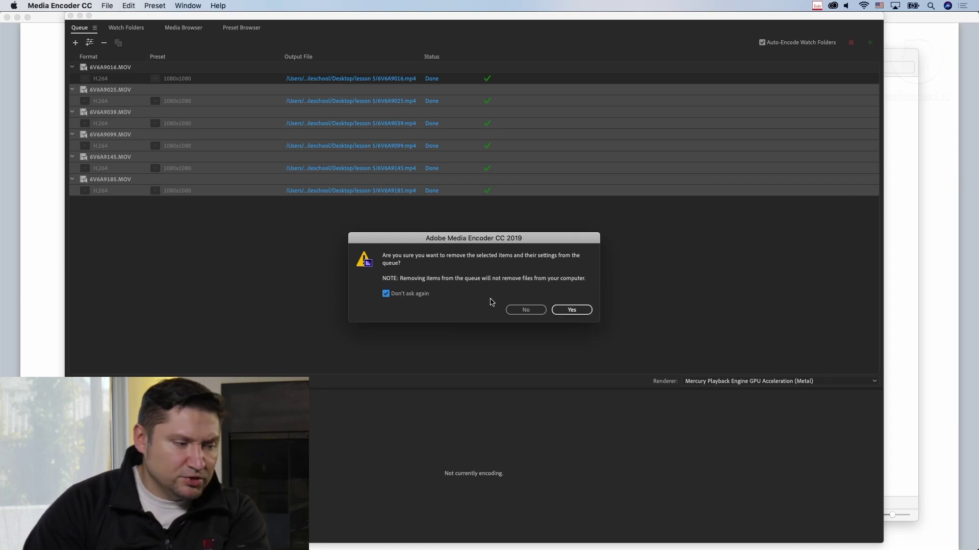
{"action": "left_click", "coordinate": [571, 311]}
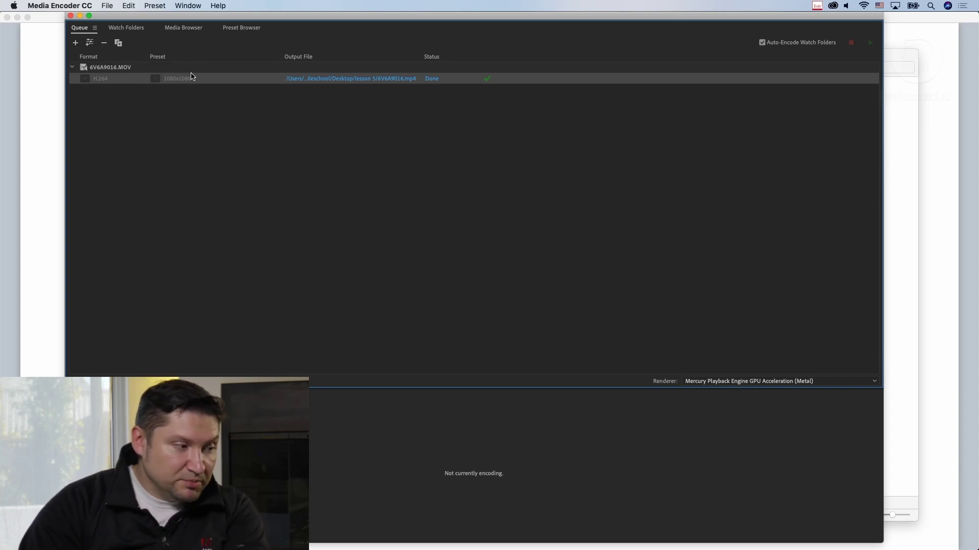
{"action": "left_click", "coordinate": [510, 87]}
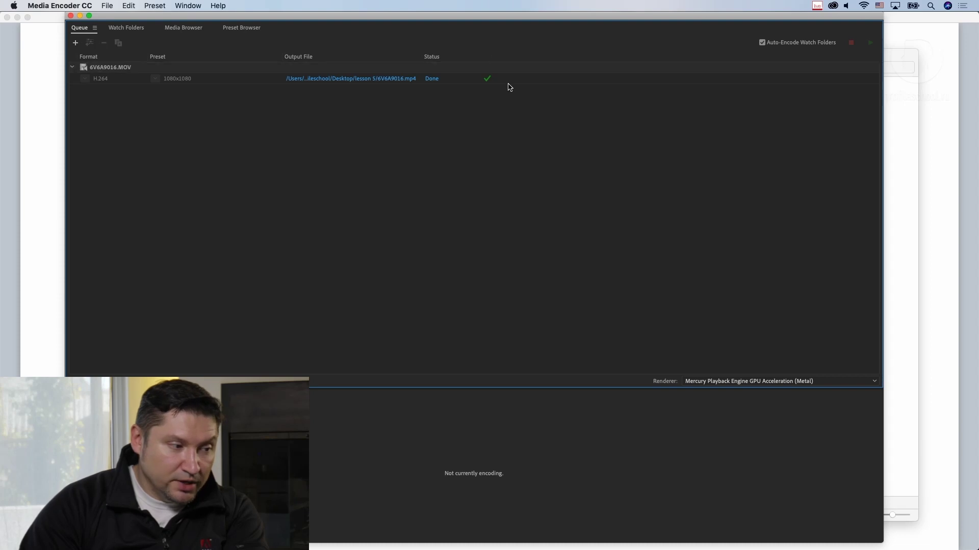
{"action": "left_click", "coordinate": [434, 81]}
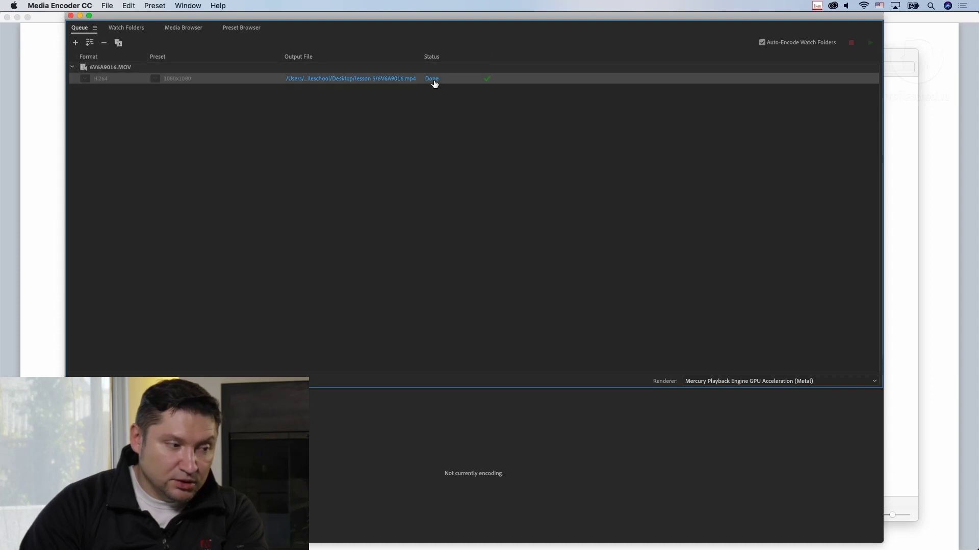
Reset the 6V6A9016.MOV H.264 output status from Done to Ready.
{"action": "right_click", "coordinate": [459, 84]}
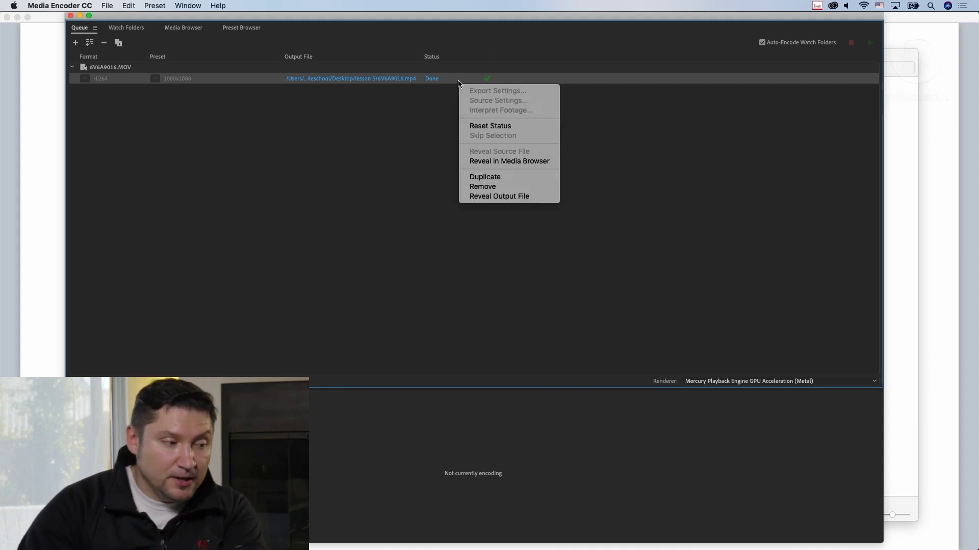
{"action": "left_click", "coordinate": [504, 128]}
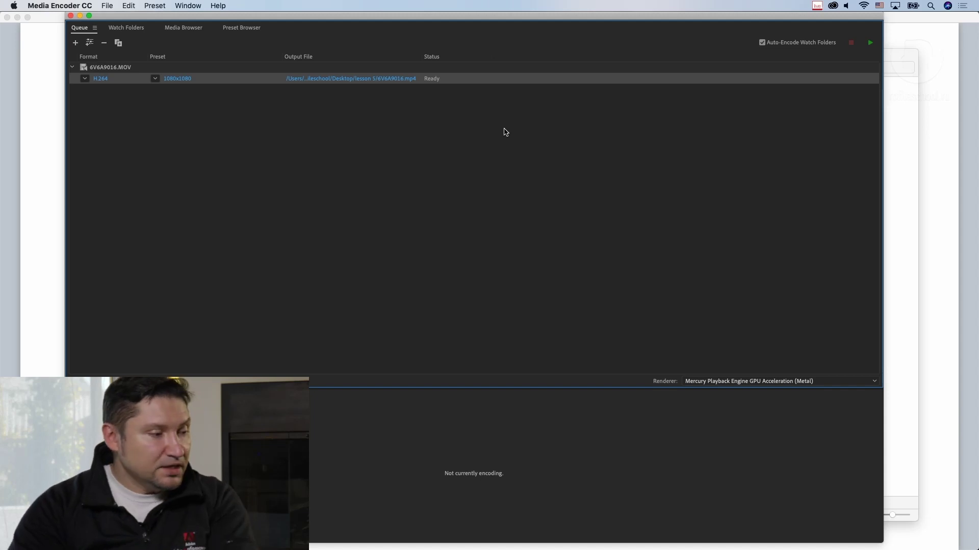
{"action": "left_click", "coordinate": [286, 129]}
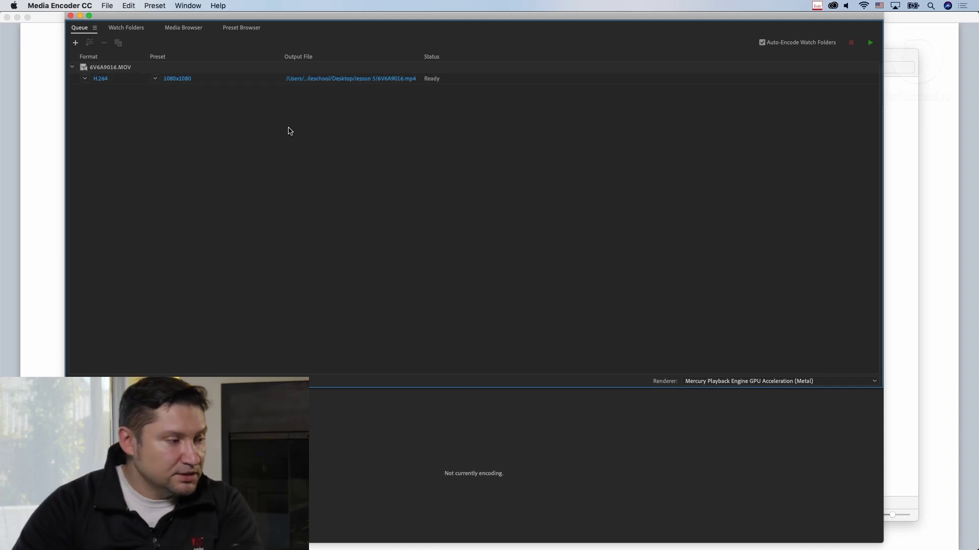
{"action": "left_click", "coordinate": [122, 69]}
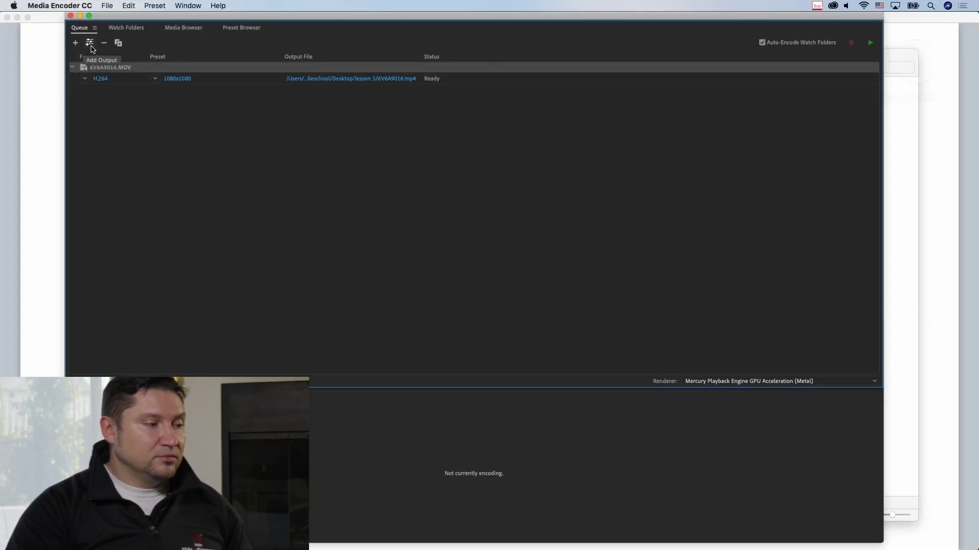
Add a second output for 6V6A9016.MOV and set its frame height to 1920.
{"action": "left_click", "coordinate": [105, 123]}
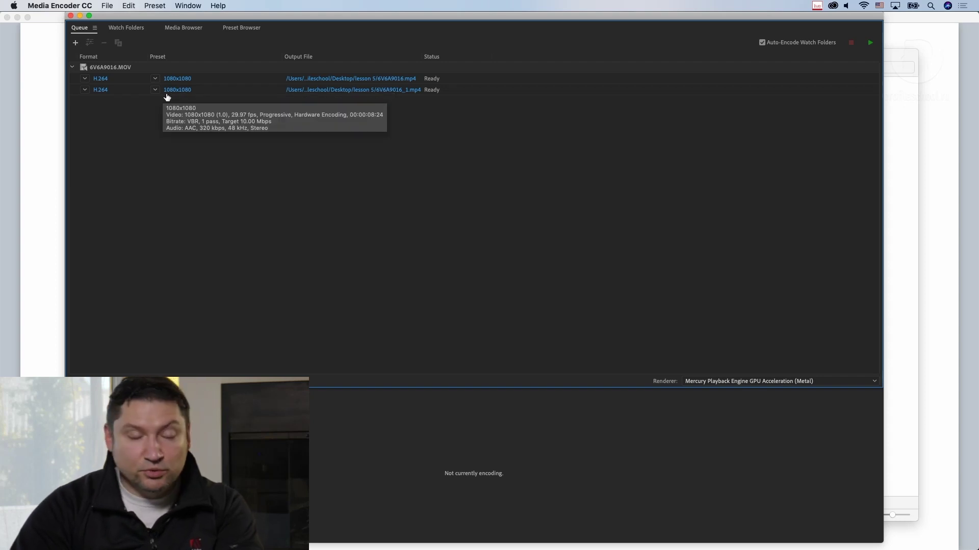
{"action": "left_click", "coordinate": [170, 90]}
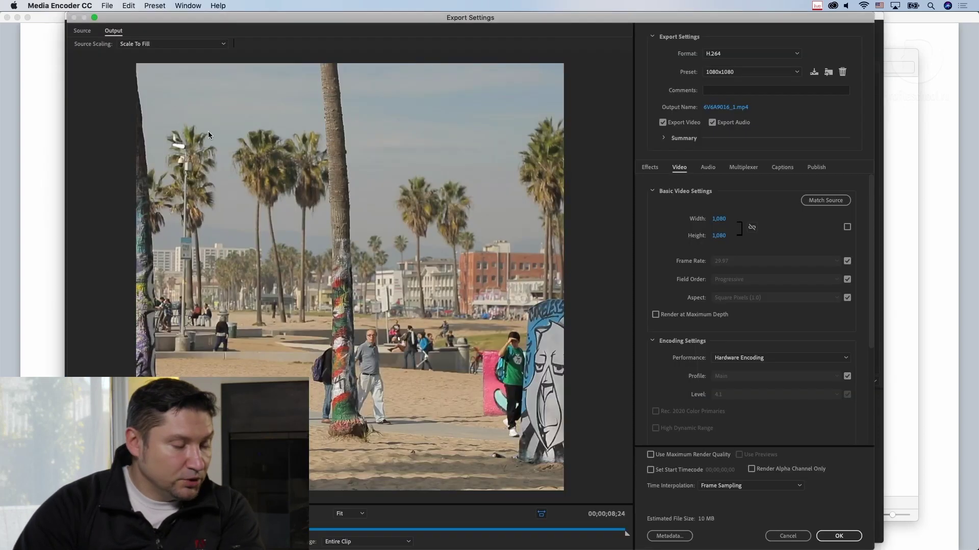
{"action": "left_click", "coordinate": [720, 236]}
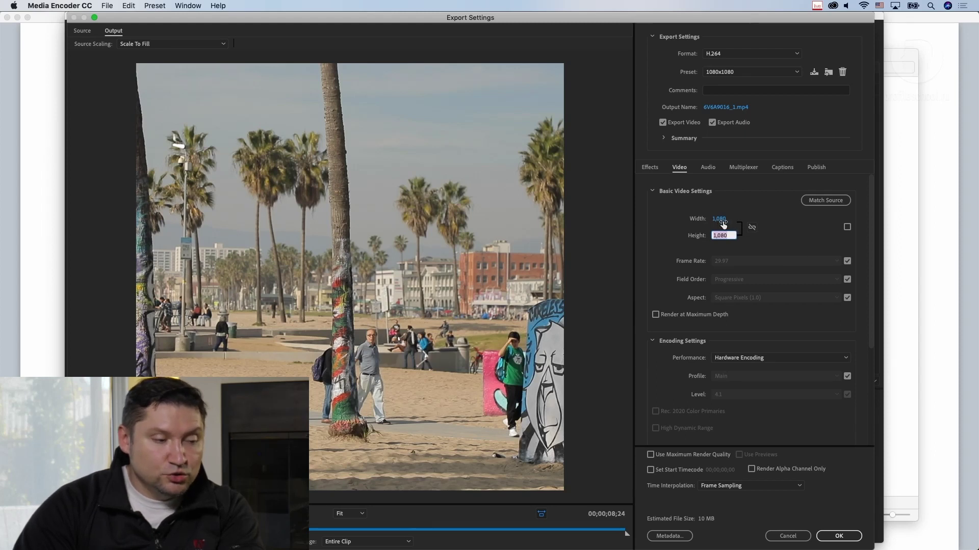
{"action": "type", "text": "1920"}
{"action": "type", "text": "1,920"}
{"action": "key", "text": "Return"}
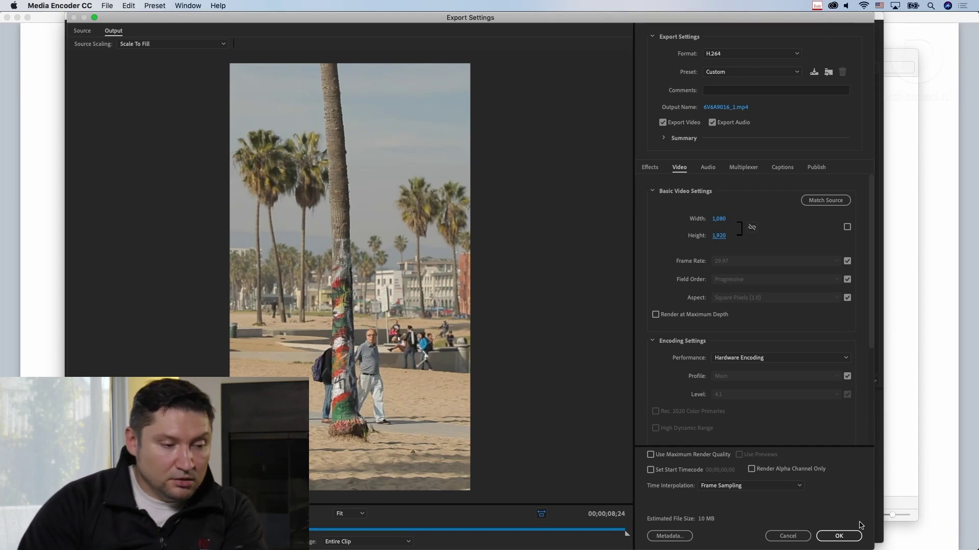
Save these settings as a new preset named 'Vertical HD' and apply it.
{"action": "left_click", "coordinate": [814, 73]}
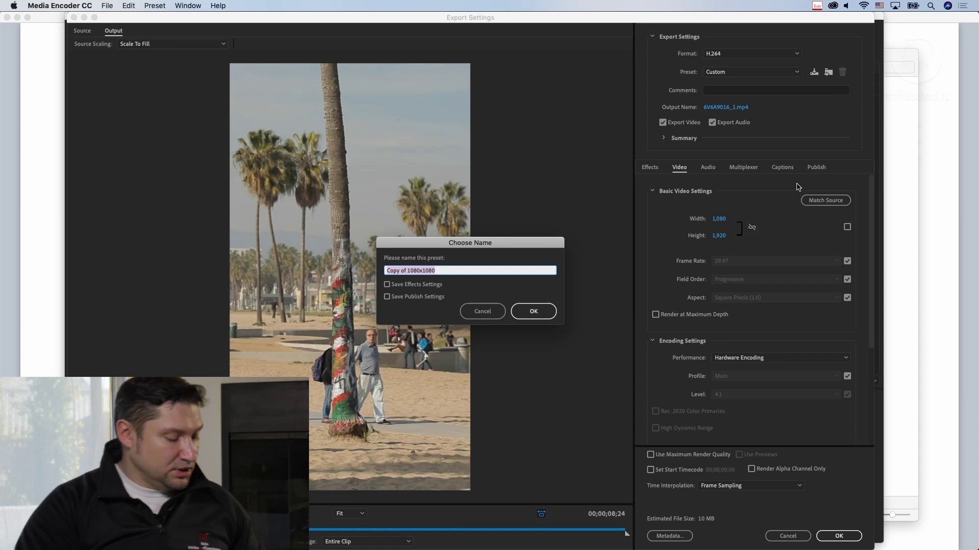
{"action": "key", "text": "super+a"}
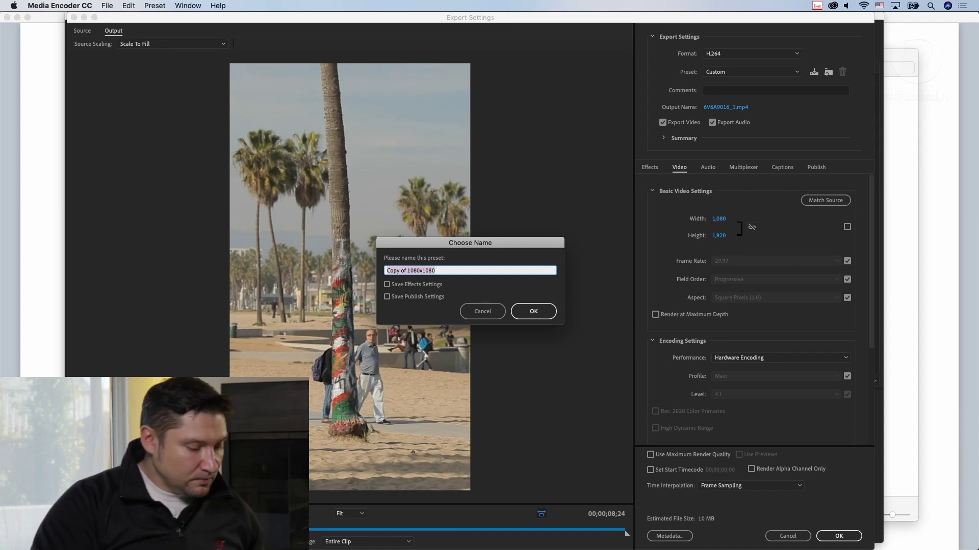
{"action": "type", "text": "Vertical HD"}
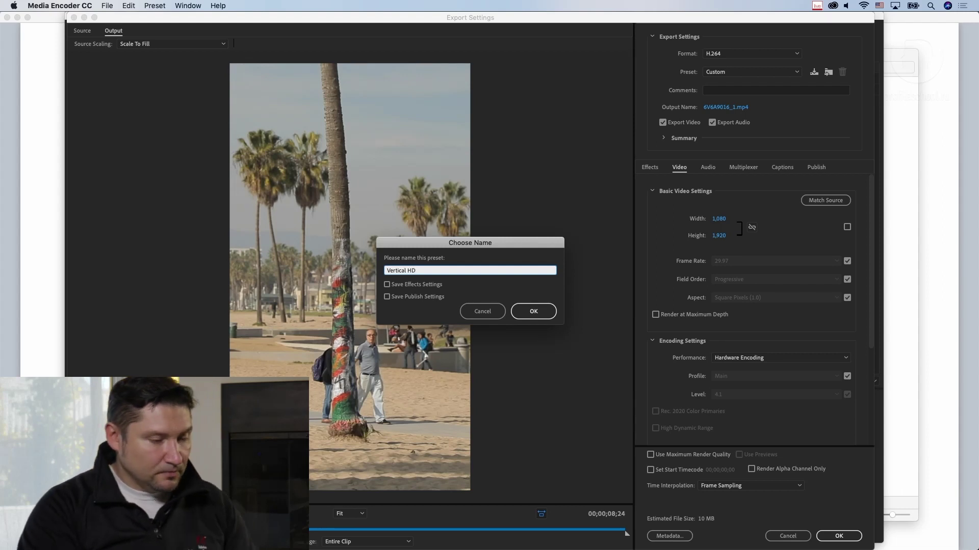
{"action": "key", "text": "Return"}
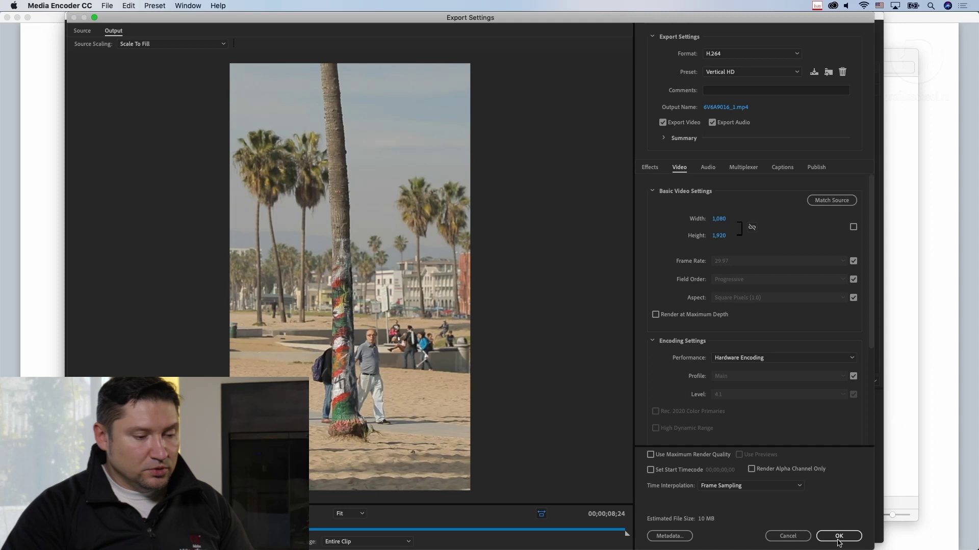
{"action": "left_click", "coordinate": [839, 536]}
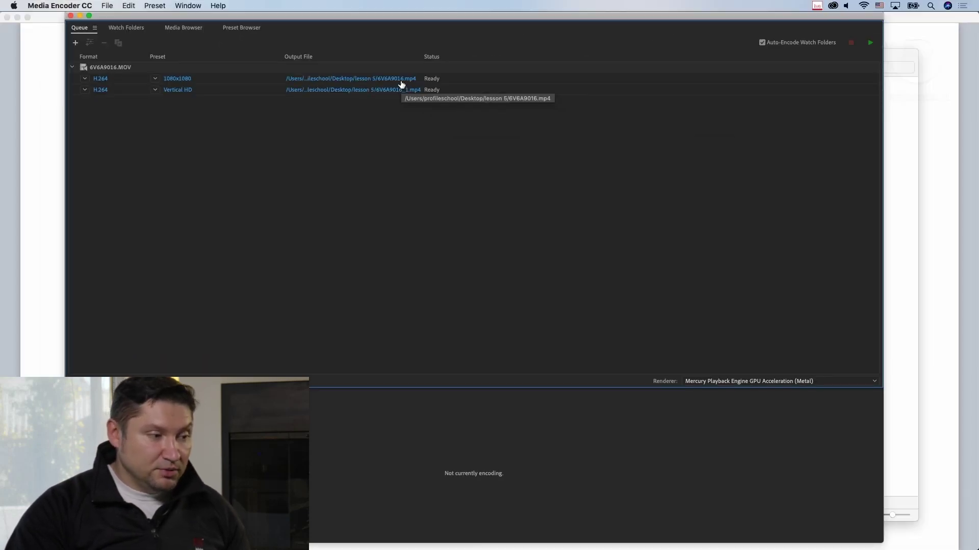
Rename the square output file to 6V6A9016-square.mp4.
{"action": "left_click", "coordinate": [401, 80]}
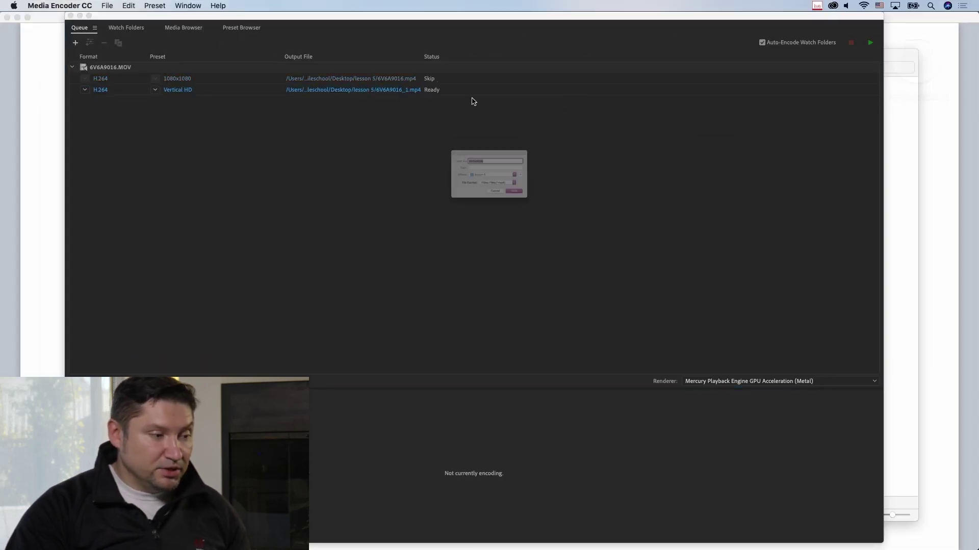
{"action": "left_click", "coordinate": [493, 144]}
{"action": "type", "text": "-s"}
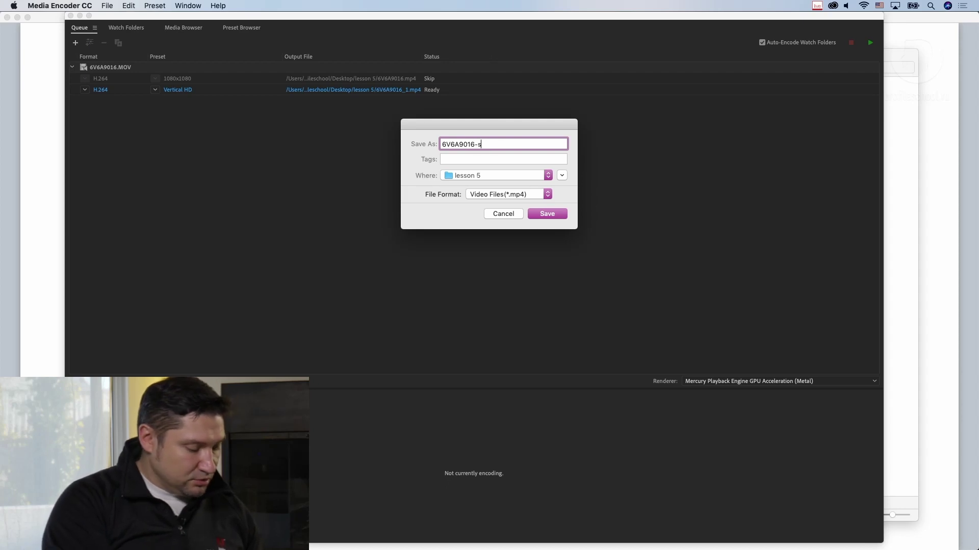
{"action": "type", "text": "uare"}
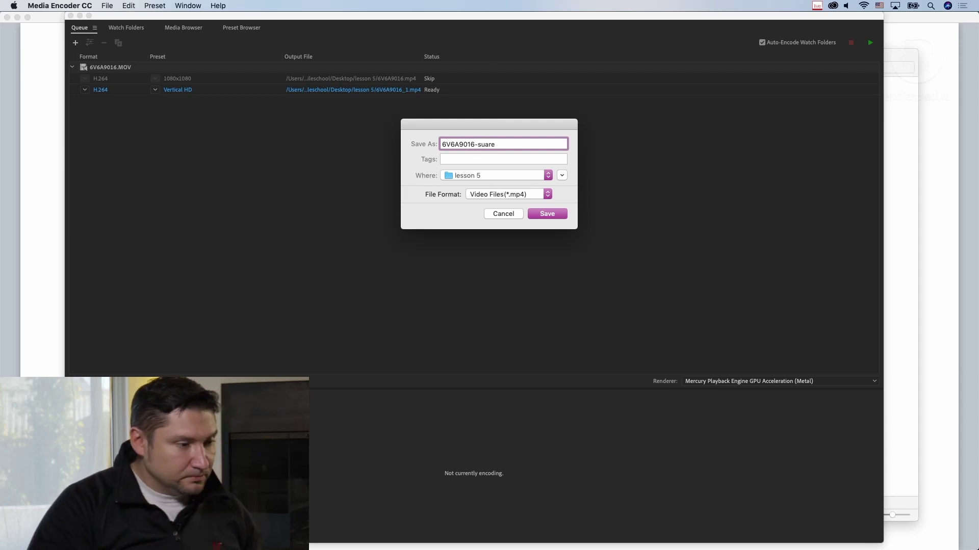
{"action": "key", "text": "Return"}
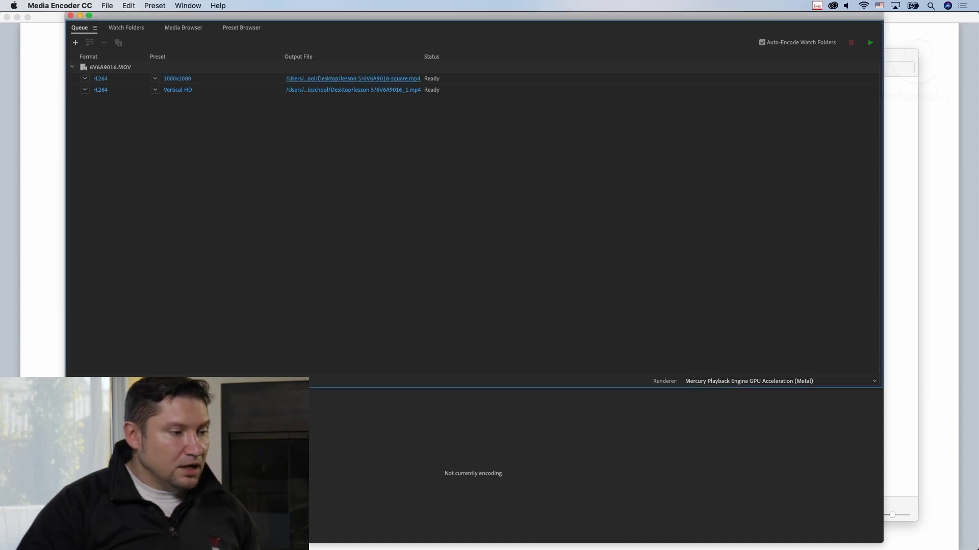
Rename the vertical output to 6V6A9016-vertical.mp4, dropping the _1 suffix.
{"action": "left_click", "coordinate": [410, 89]}
{"action": "left_click", "coordinate": [489, 146]}
{"action": "key", "text": "BackSpace"}
{"action": "key", "text": "BackSpace"}
{"action": "type", "text": "-ver"}
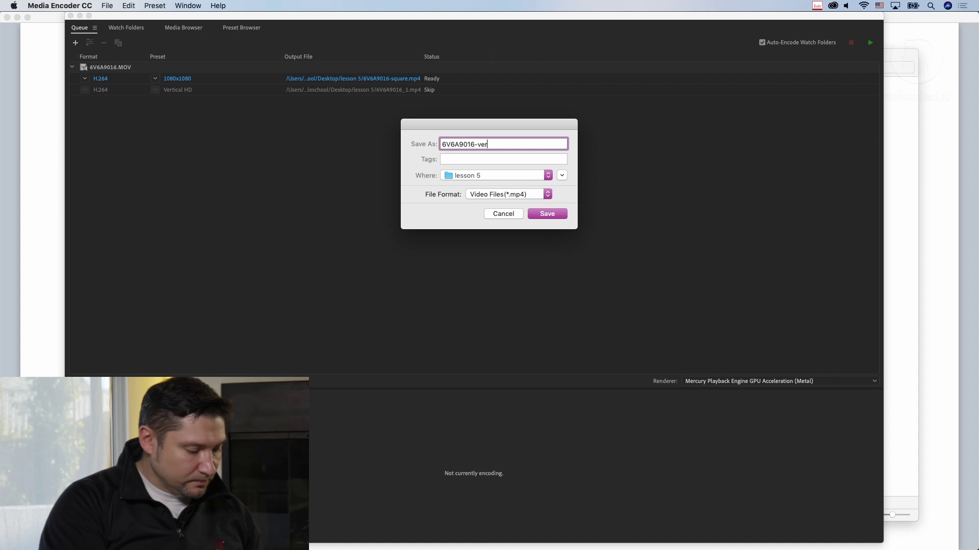
{"action": "type", "text": "al"}
{"action": "key", "text": "Return"}
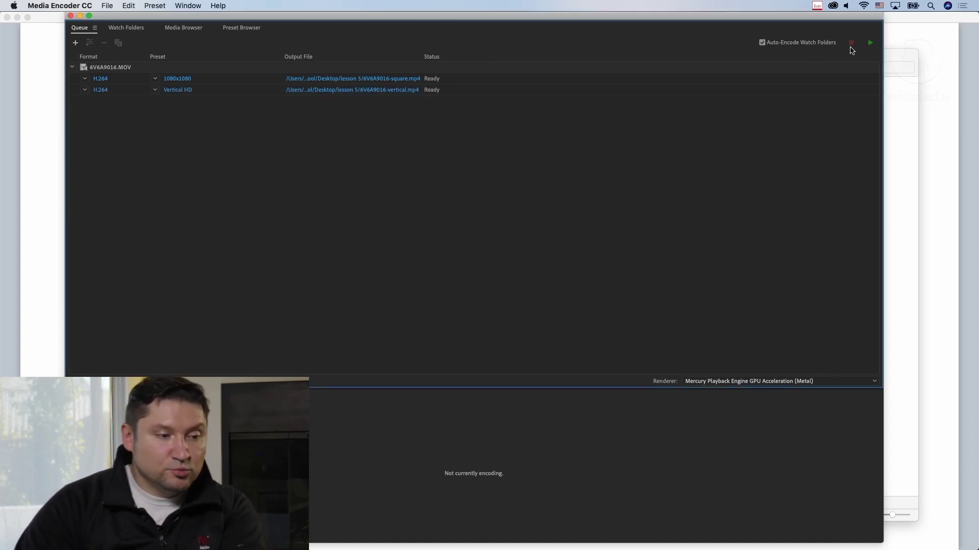
Start the queue to encode the square and vertical MP4 outputs.
{"action": "left_click", "coordinate": [868, 45]}
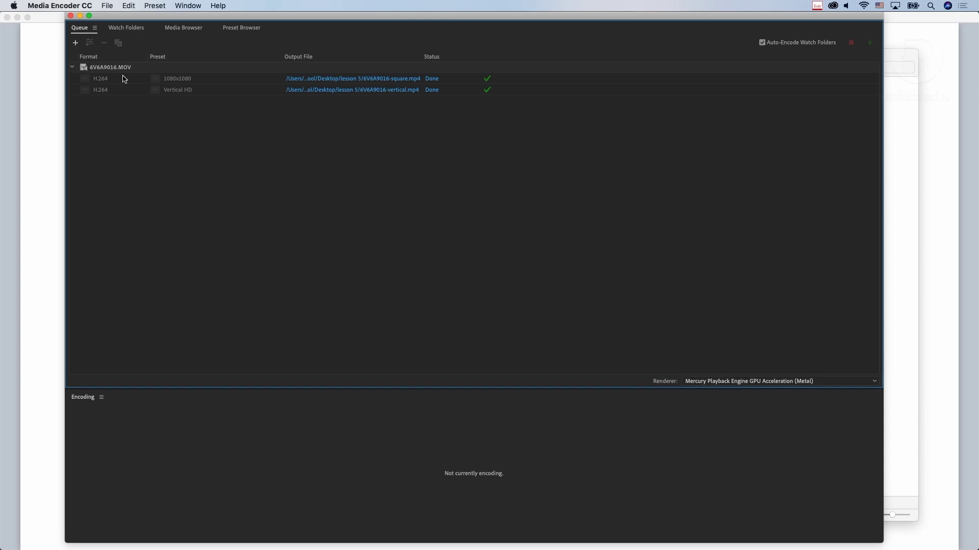
Quick Look the 6V6A9016-square.mp4 and 6V6A9016-vertical.mp4 exports in lesson 5.
{"action": "left_click", "coordinate": [898, 96]}
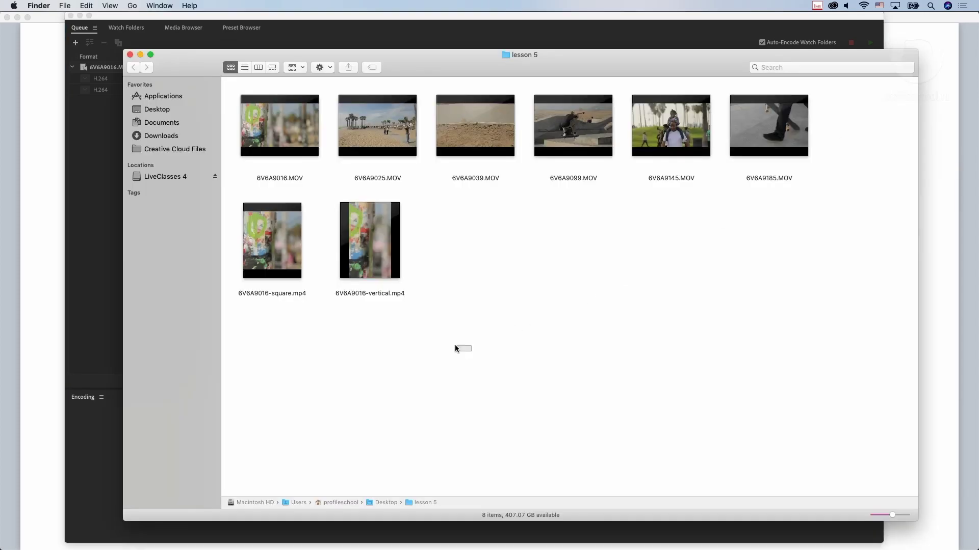
{"action": "left_click", "coordinate": [302, 271]}
{"action": "key", "text": "space"}
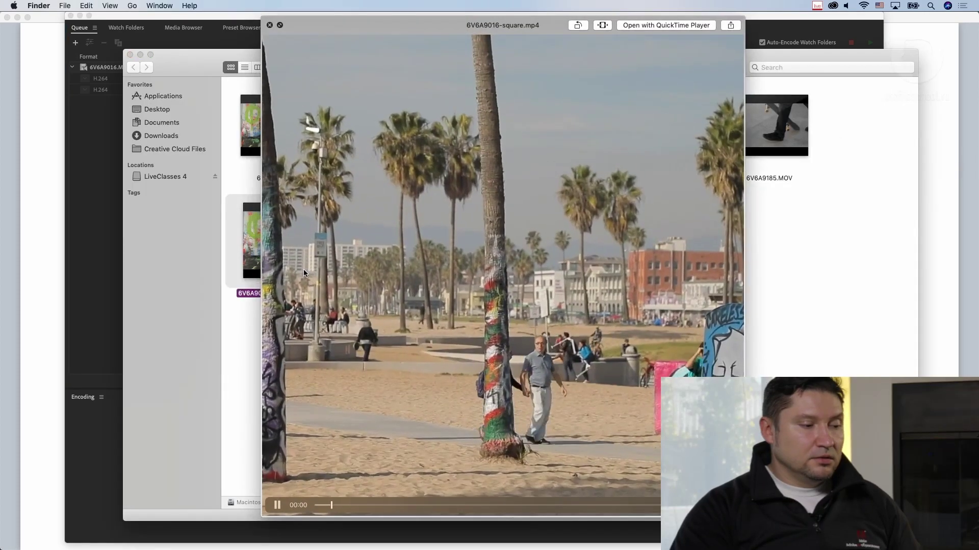
{"action": "key", "text": "space"}
{"action": "left_click", "coordinate": [375, 257]}
{"action": "key", "text": "space"}
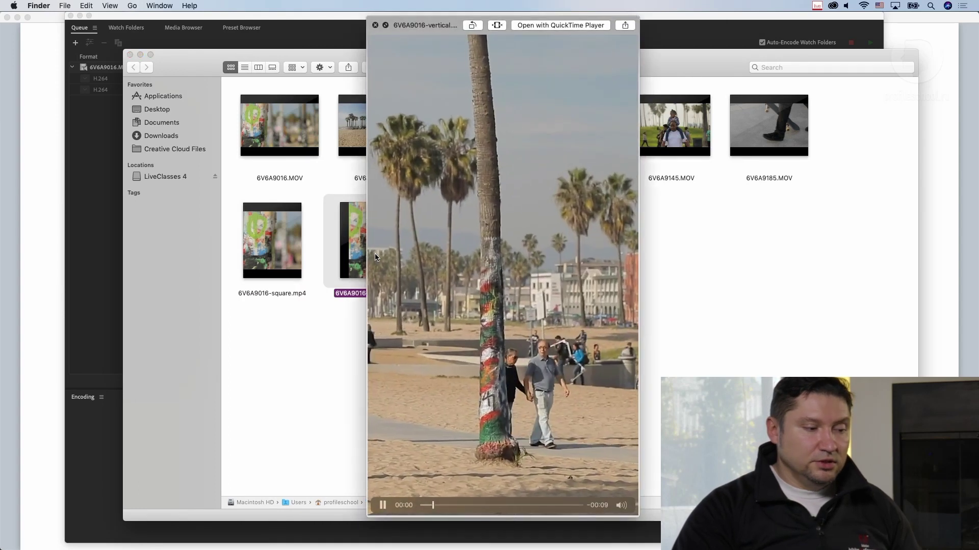
{"action": "key", "text": "space"}
Delete both exported MP4 files and return to Media Encoder.
{"action": "left_click_drag", "start_coordinate": [449, 249], "coordinate": [289, 319]}
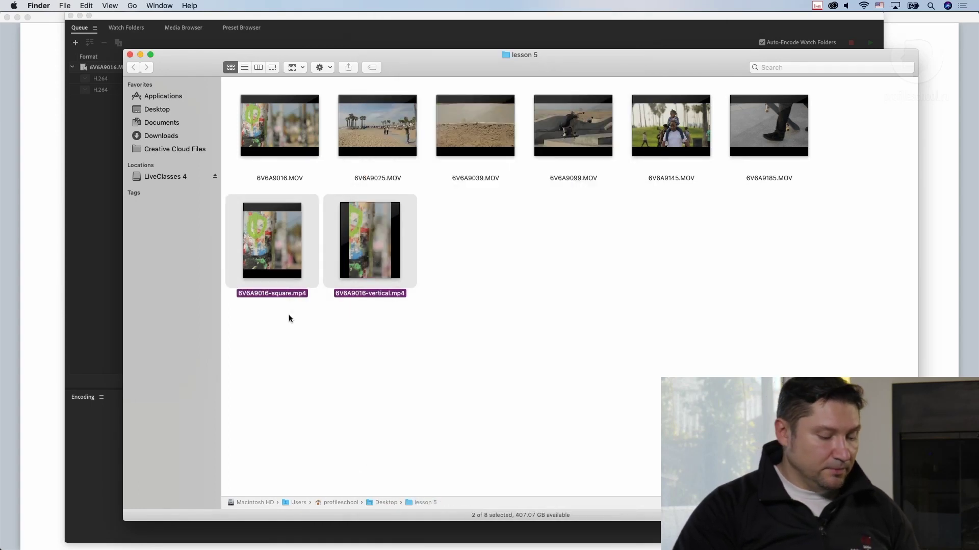
{"action": "key", "text": "super+BackSpace"}
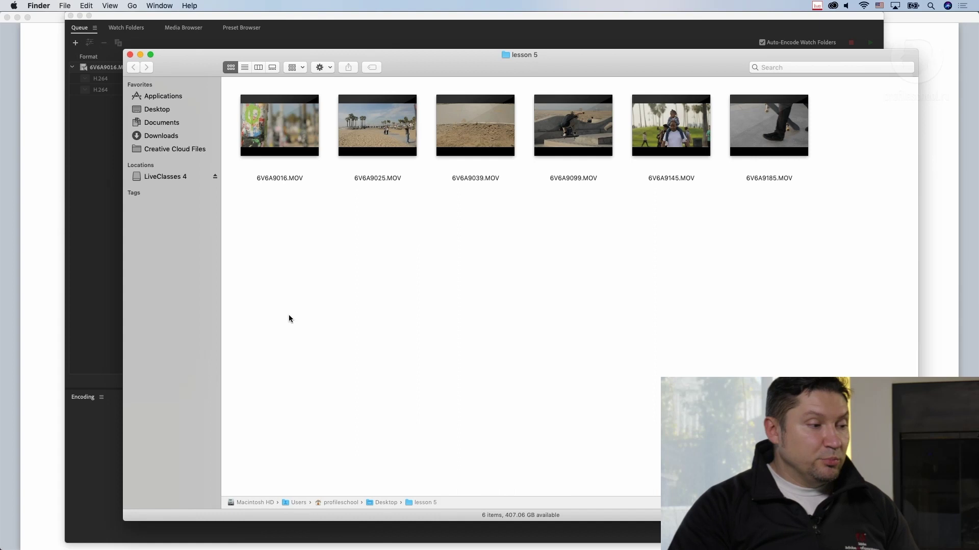
{"action": "left_click", "coordinate": [406, 19]}
{"action": "left_click_drag", "start_coordinate": [404, 20], "coordinate": [411, 16]}
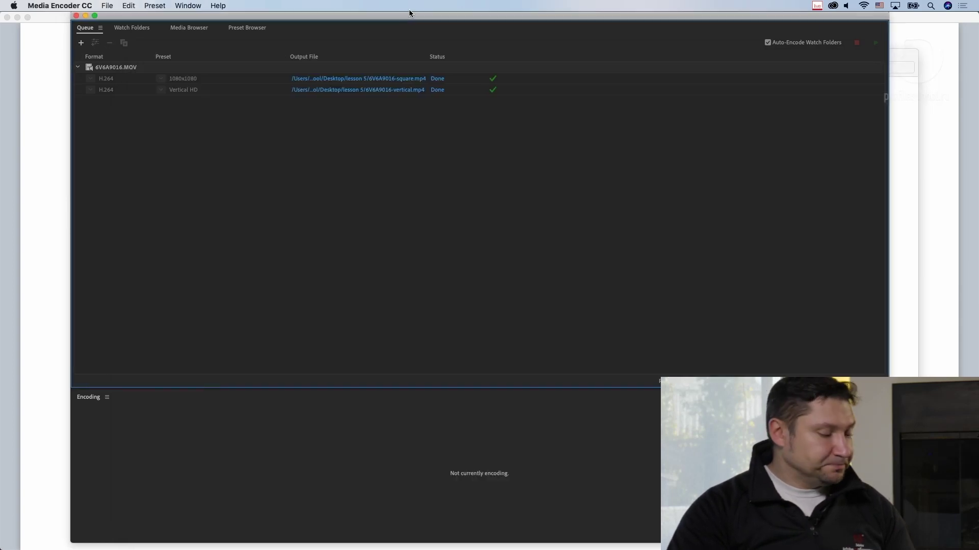
Switch to Keynote and advance to the Пакетный экспорт slide.
{"action": "key", "text": "super+Tab"}
{"action": "key", "text": "super+Tab"}
{"action": "key", "text": "super+Tab"}
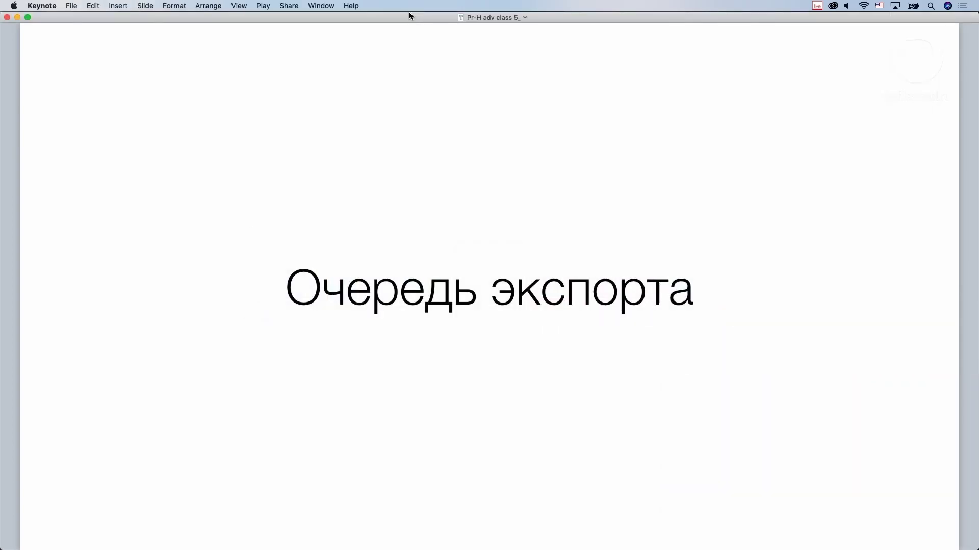
{"action": "key", "text": "Right"}
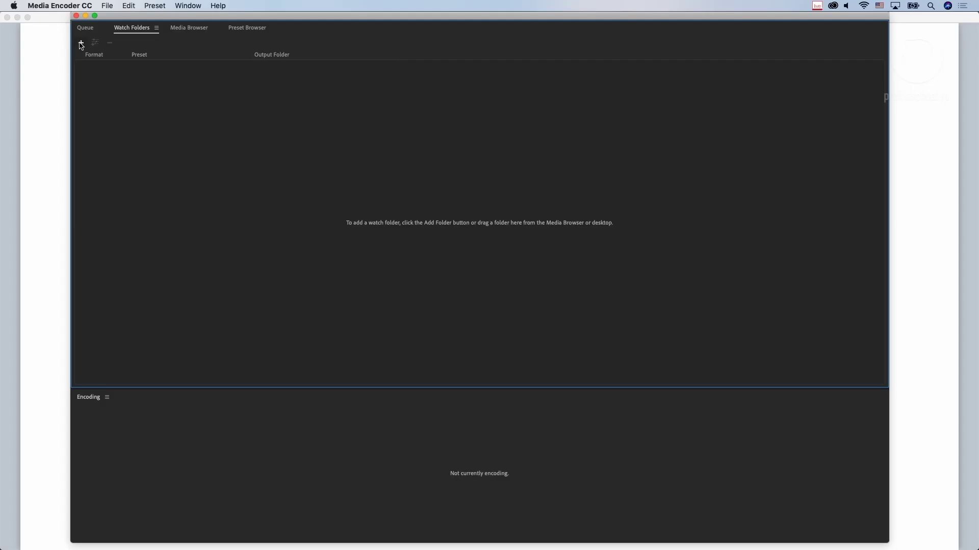
Create a WAVE CONVERT folder on the Desktop and choose it as the watch folder.
{"action": "left_click", "coordinate": [81, 43]}
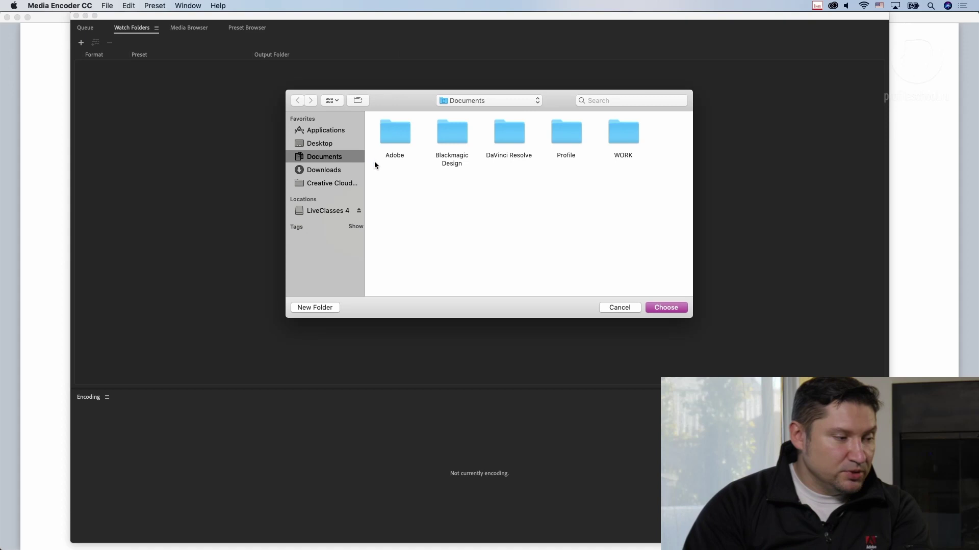
{"action": "key", "text": "super+shift+d"}
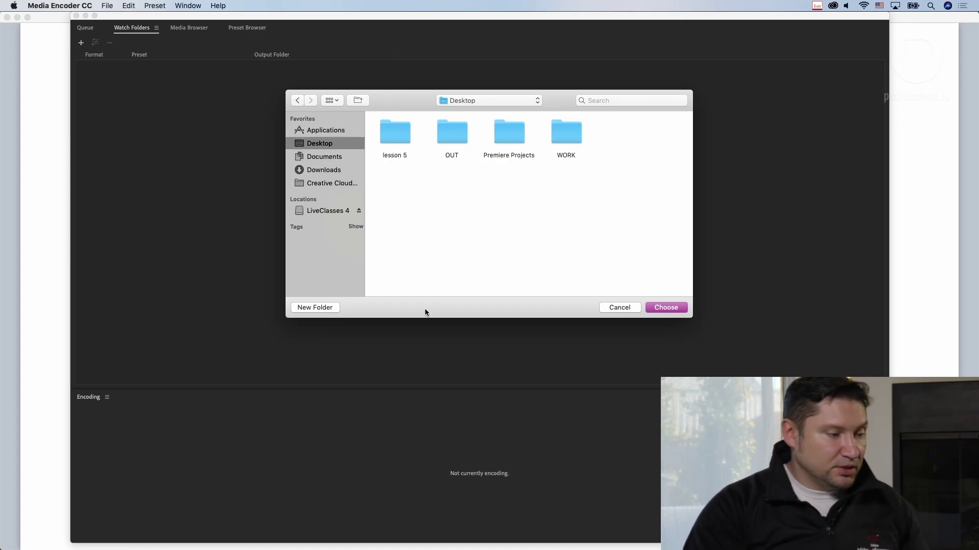
{"action": "left_click", "coordinate": [321, 309]}
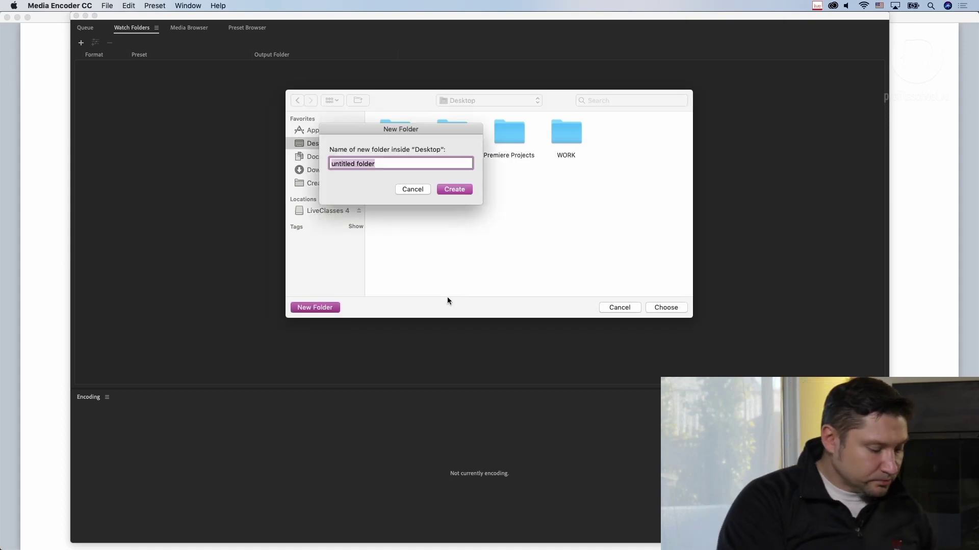
{"action": "type", "text": "WAVE CONVERT"}
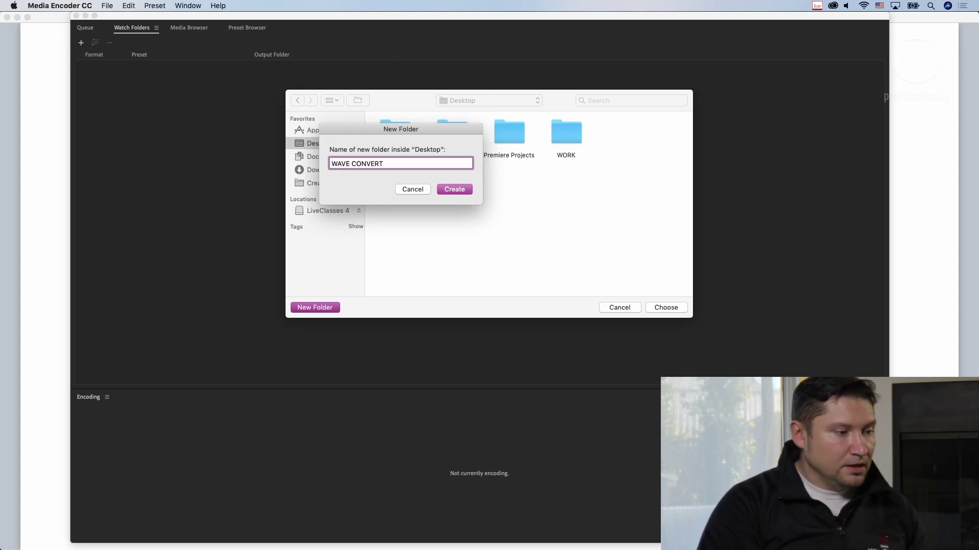
{"action": "key", "text": "Return"}
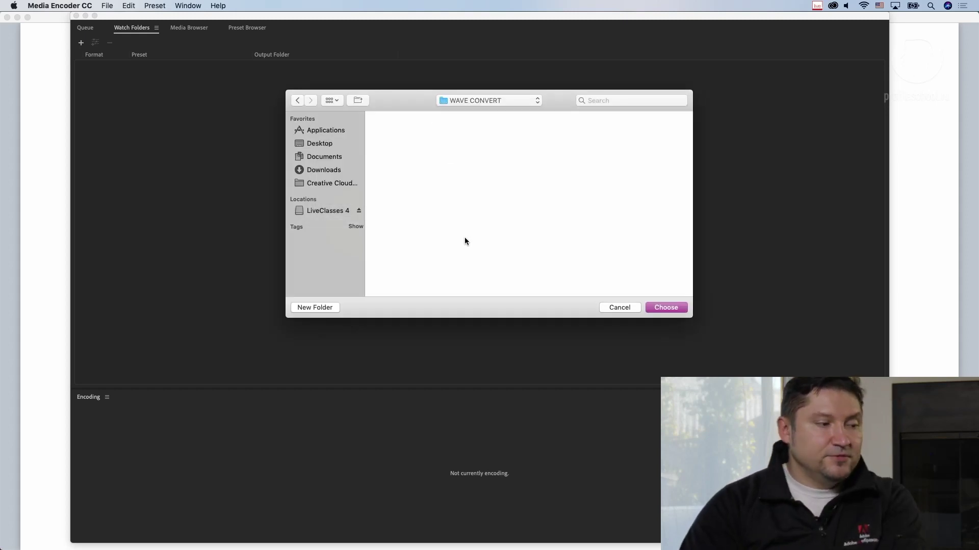
{"action": "left_click", "coordinate": [674, 307]}
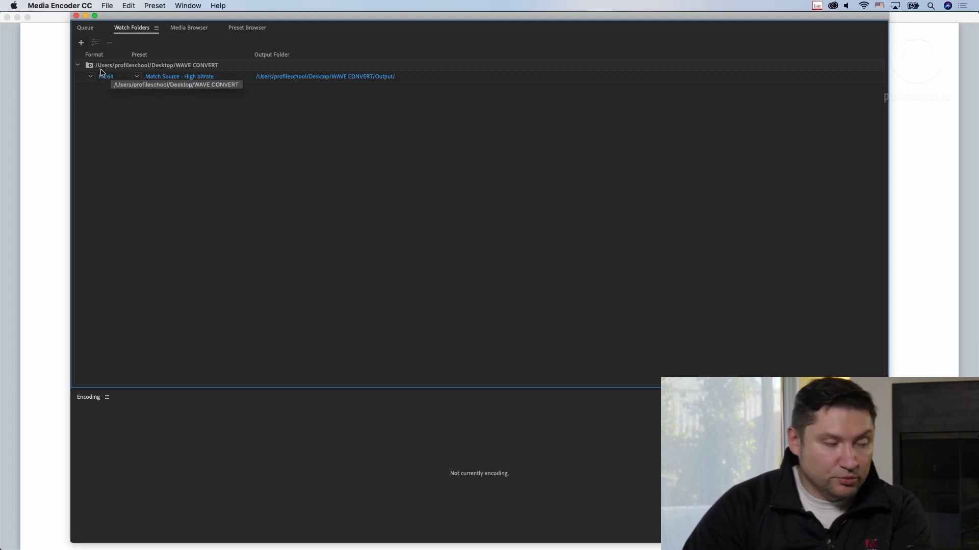
Set the watch folder format to Waveform Audio, keeping its 16-bit, 48000 Hz preset unchanged.
{"action": "left_click", "coordinate": [91, 77]}
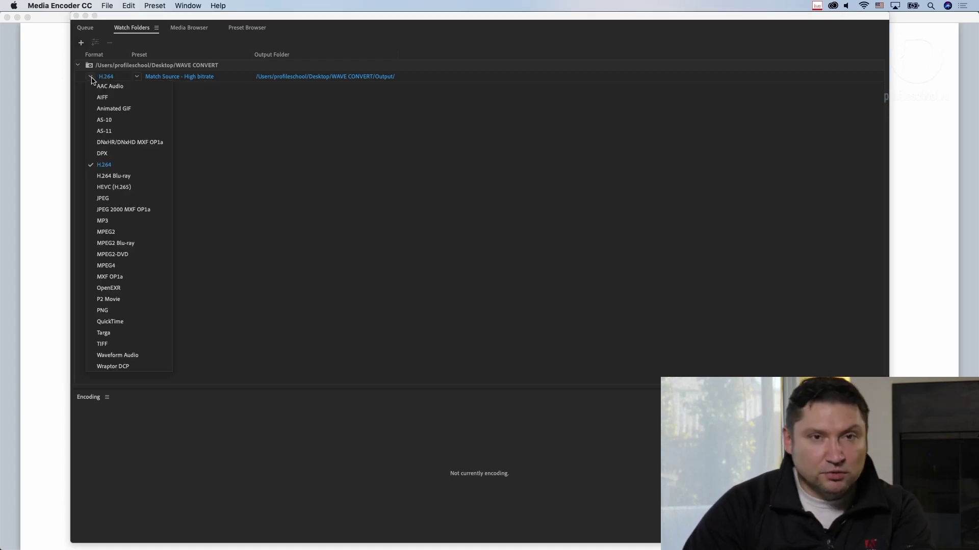
{"action": "left_click", "coordinate": [116, 356]}
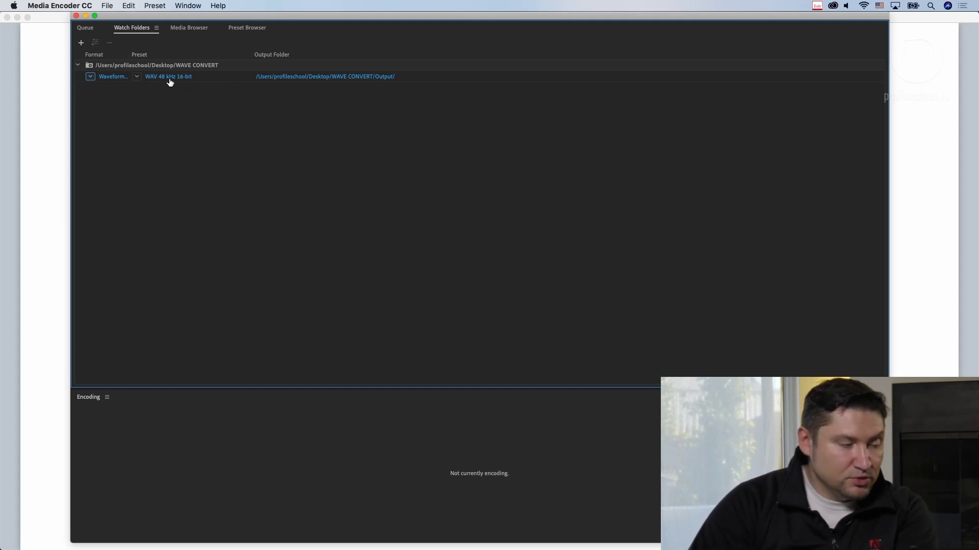
{"action": "left_click", "coordinate": [156, 78]}
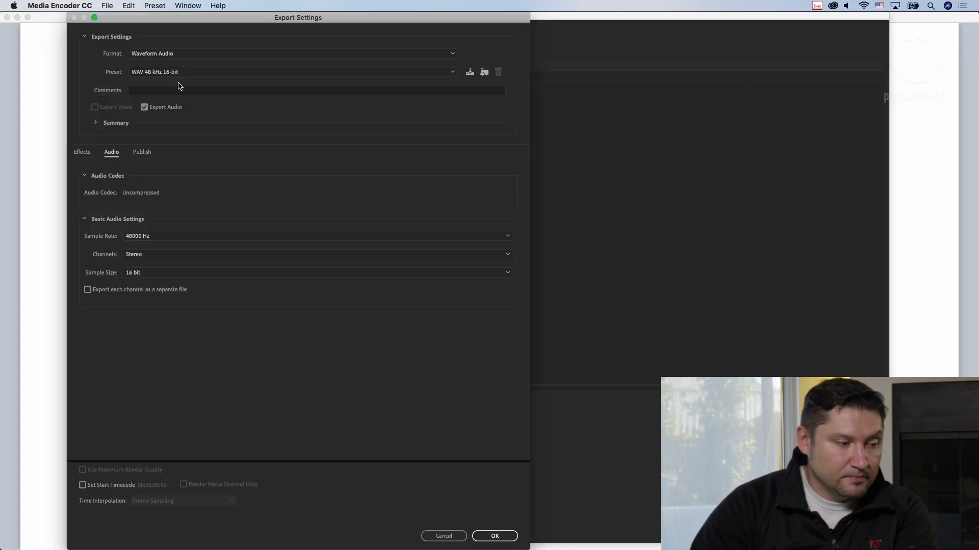
{"action": "left_click", "coordinate": [149, 274]}
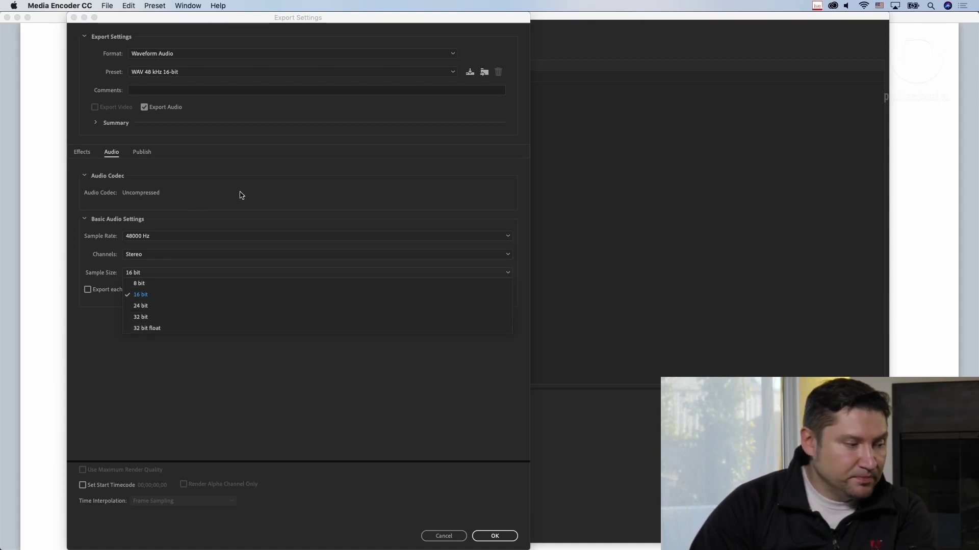
{"action": "left_click", "coordinate": [223, 224]}
{"action": "left_click", "coordinate": [209, 238]}
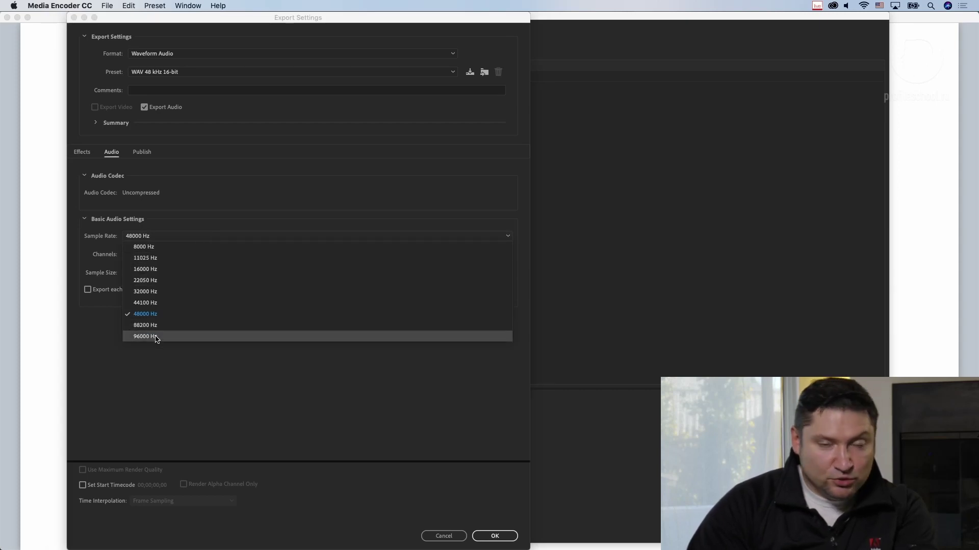
{"action": "left_click", "coordinate": [148, 367]}
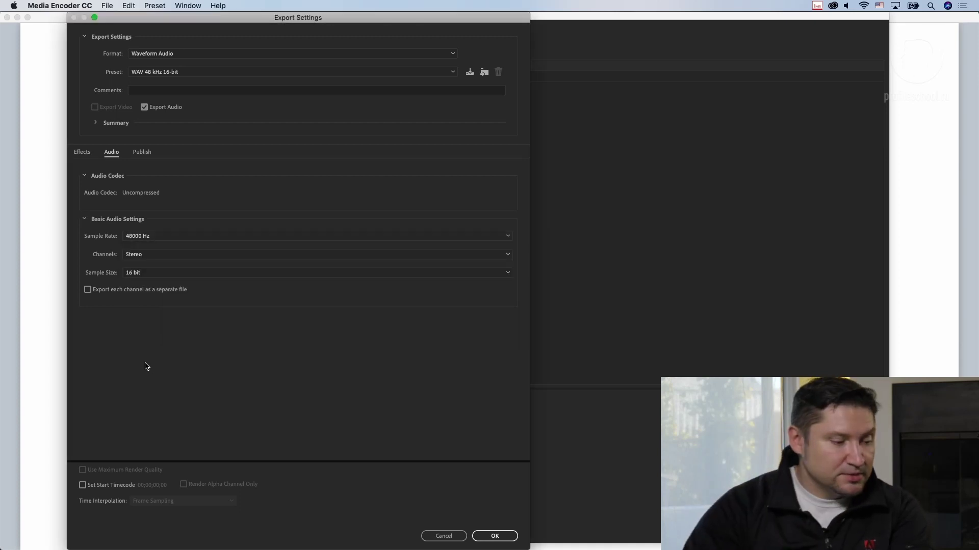
{"action": "left_click", "coordinate": [449, 538]}
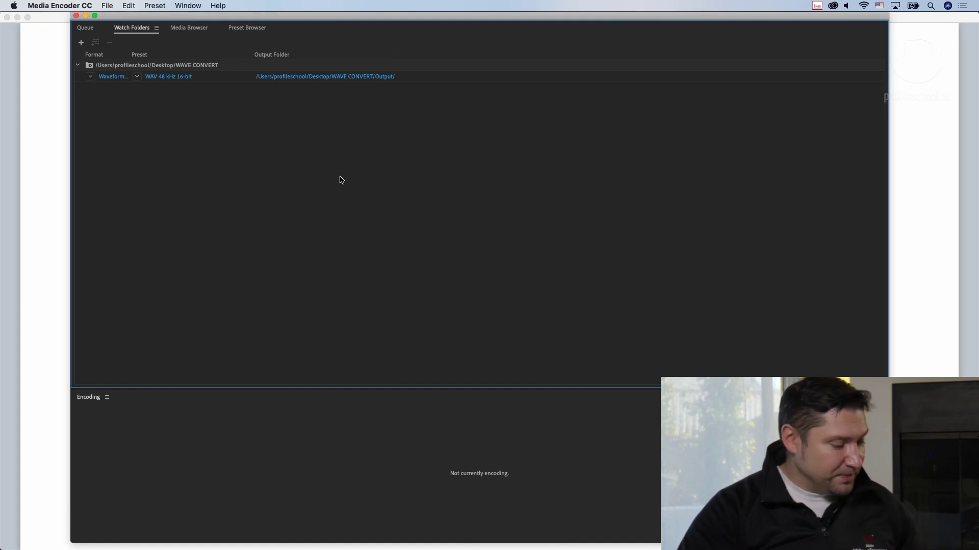
Hide Media Encoder, arrange the lesson 5 window, and show its clips as a list.
{"action": "key", "text": "super+Tab"}
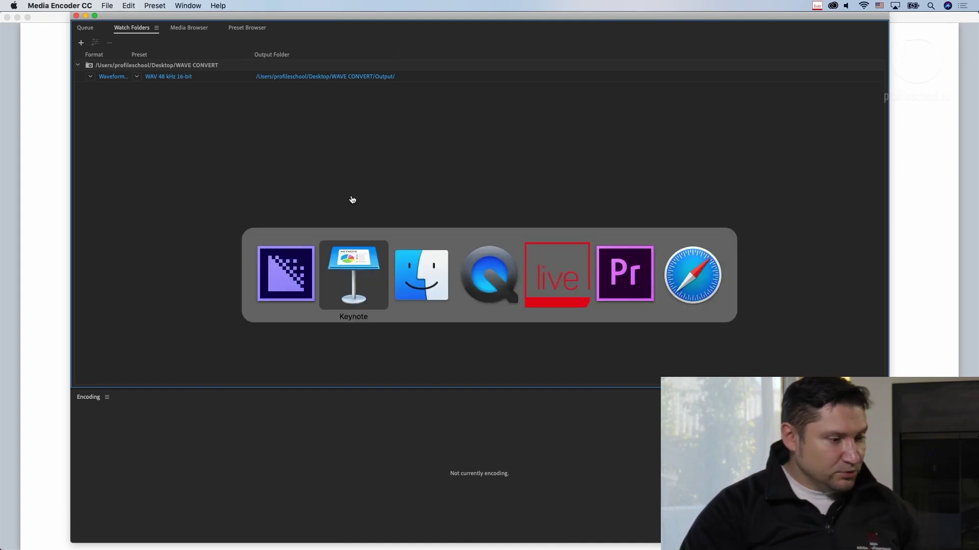
{"action": "key", "text": "super+Tab"}
{"action": "key", "text": "super+Tab"}
{"action": "key", "text": "super+h"}
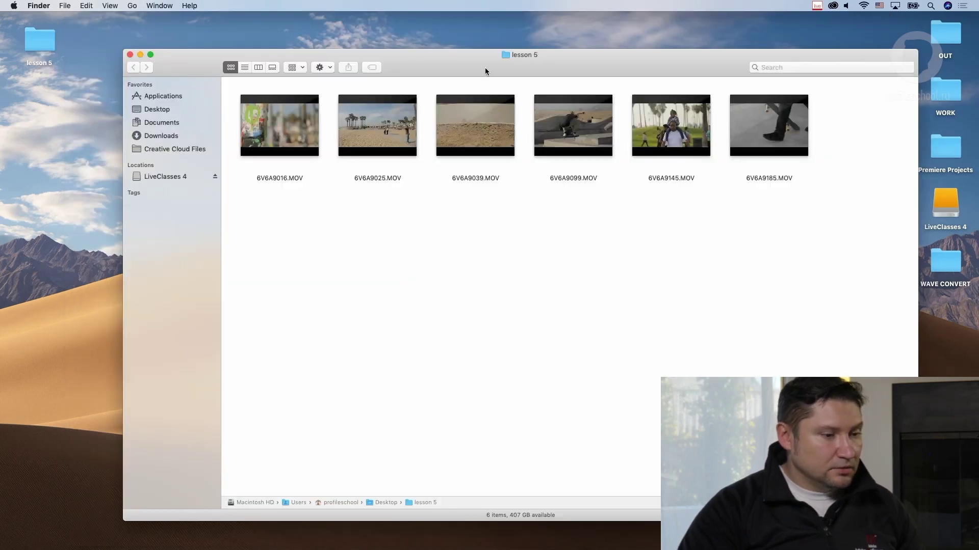
{"action": "left_click_drag", "start_coordinate": [485, 68], "coordinate": [391, 125]}
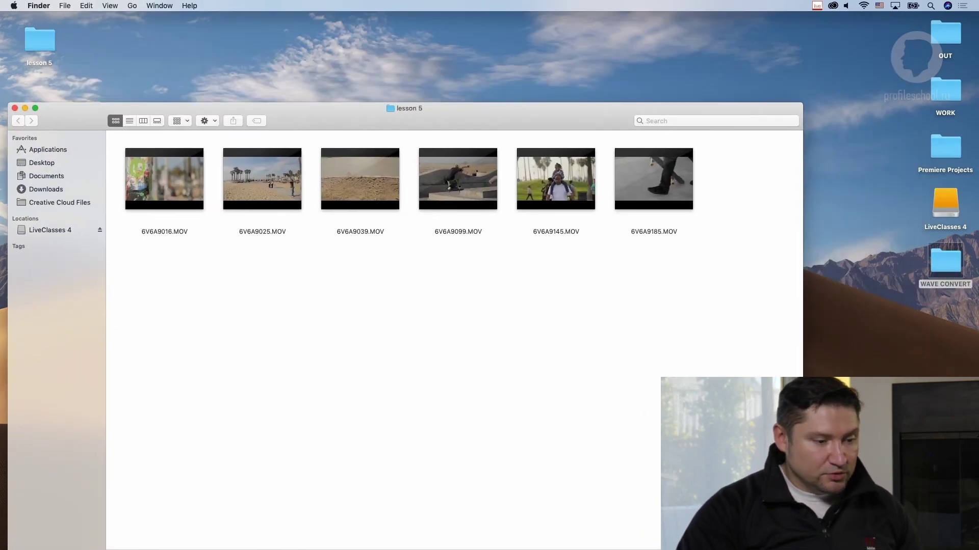
{"action": "left_click_drag", "start_coordinate": [946, 263], "coordinate": [866, 459]}
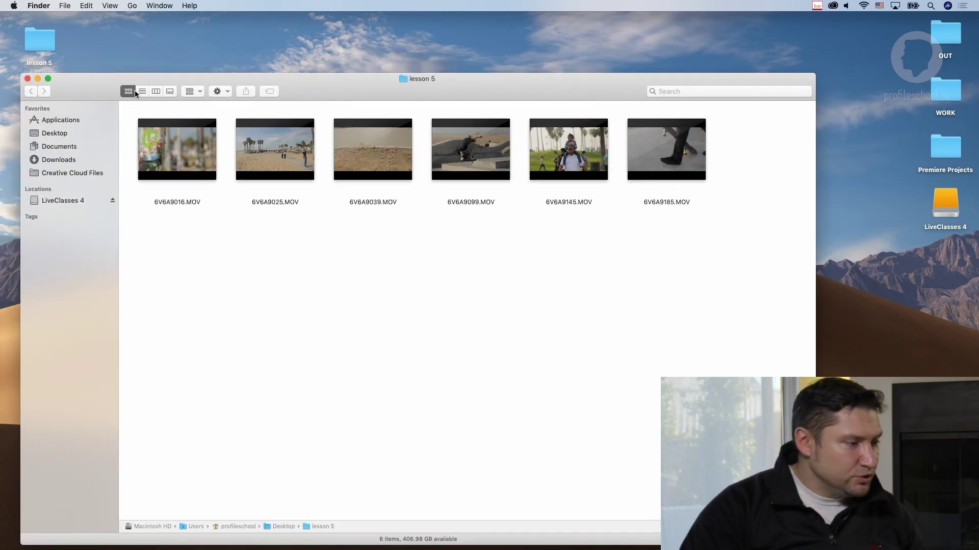
{"action": "left_click", "coordinate": [142, 92]}
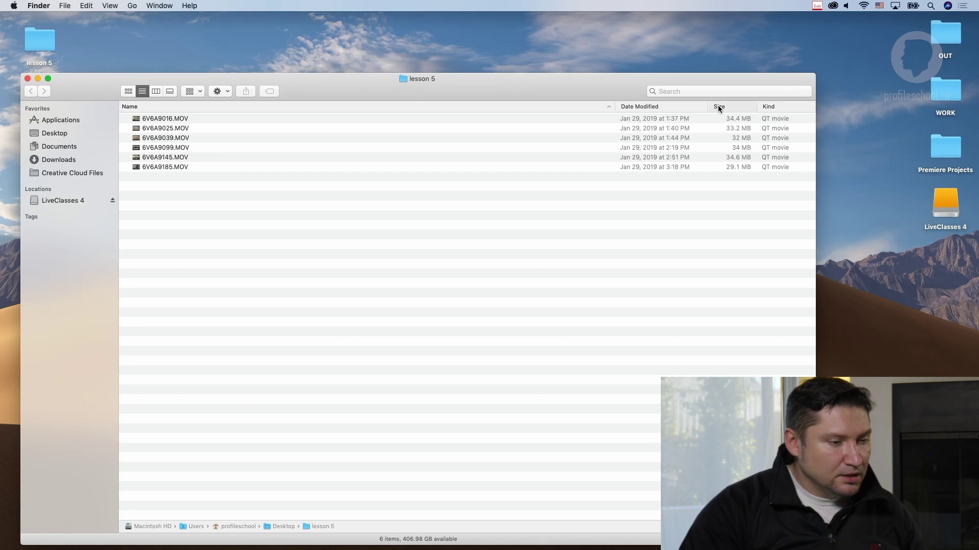
Preview 6V6A9185.MOV, then drag a copy into the WAVE CONVERT folder.
{"action": "left_click", "coordinate": [165, 167]}
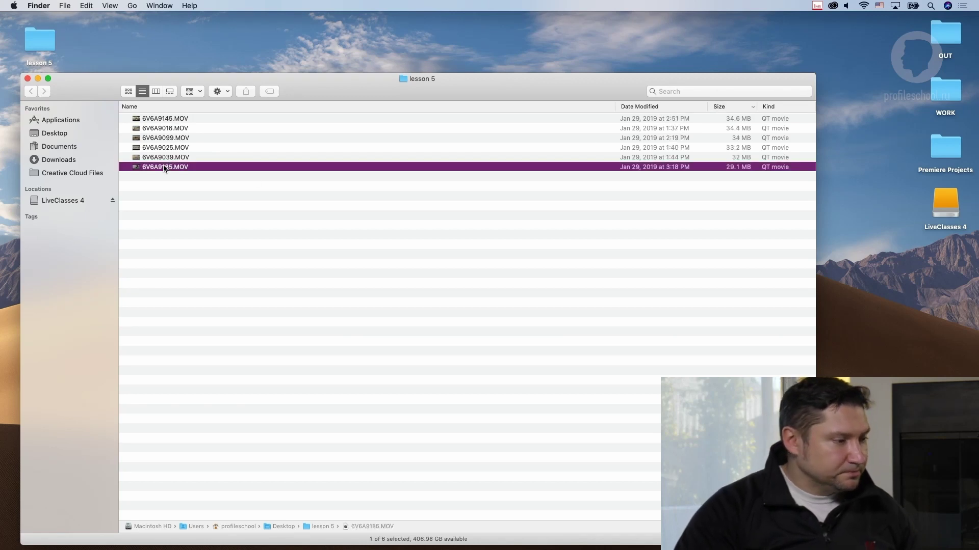
{"action": "key", "text": "space"}
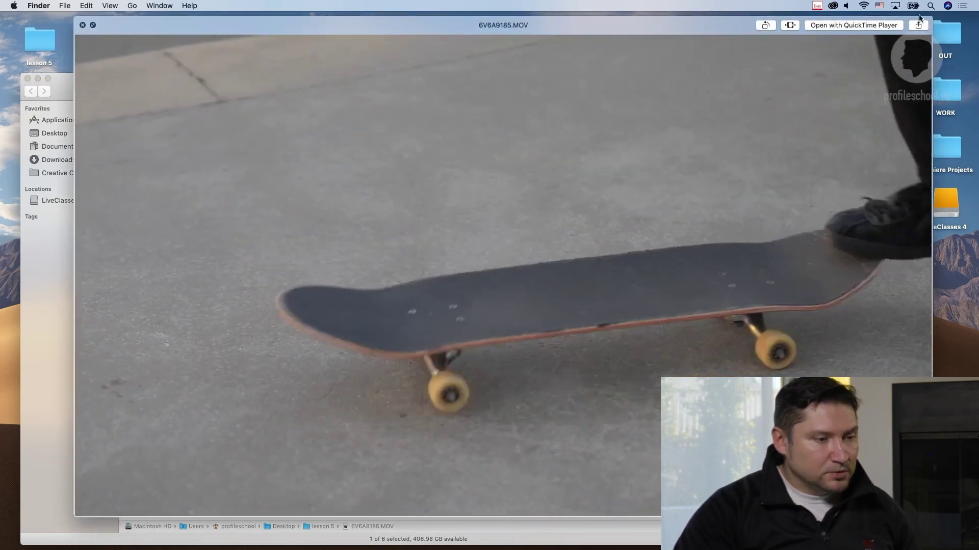
{"action": "left_click", "coordinate": [846, 5]}
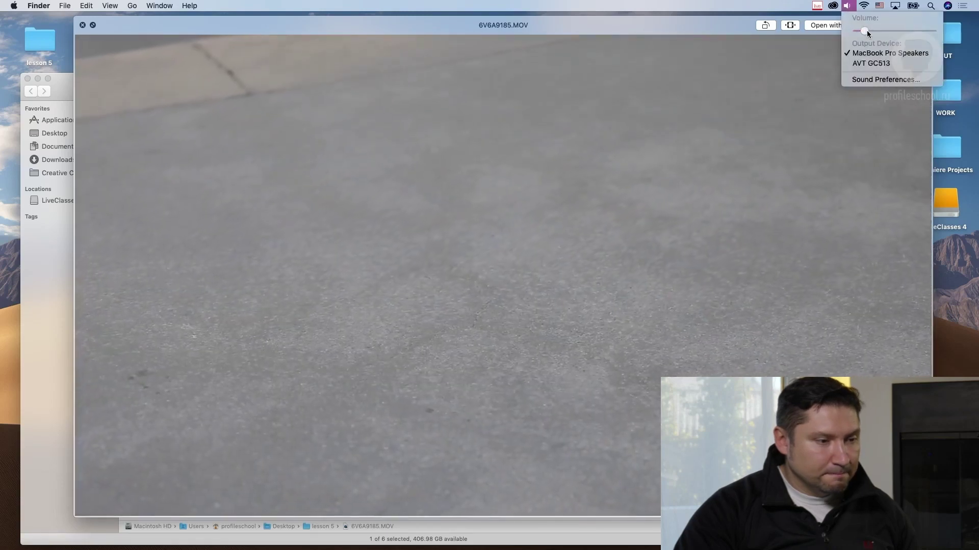
{"action": "left_click", "coordinate": [442, 463]}
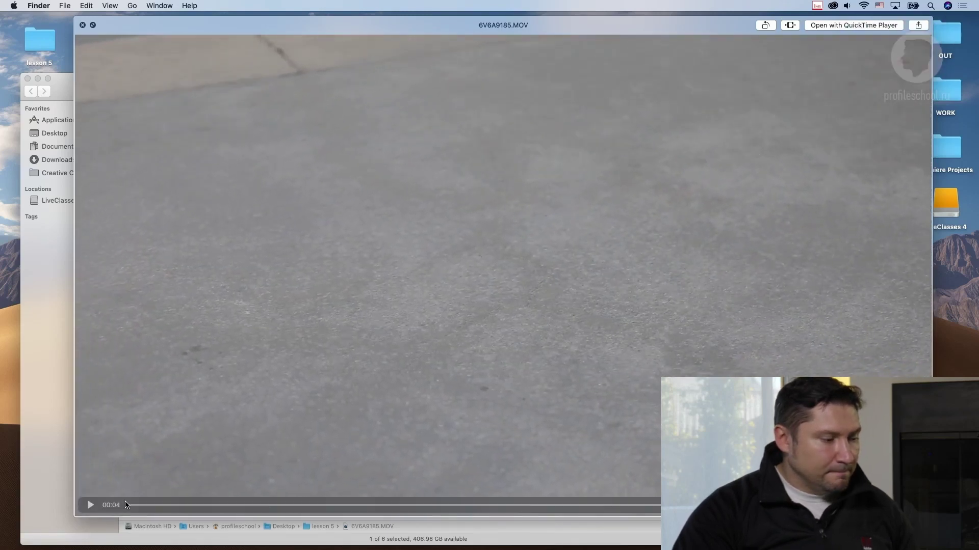
{"action": "key", "text": "space"}
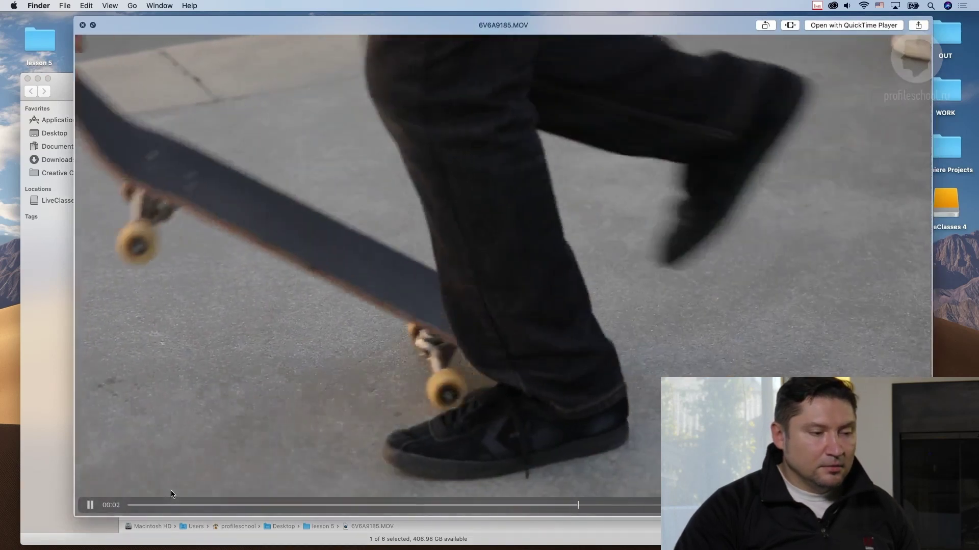
{"action": "key", "text": "space"}
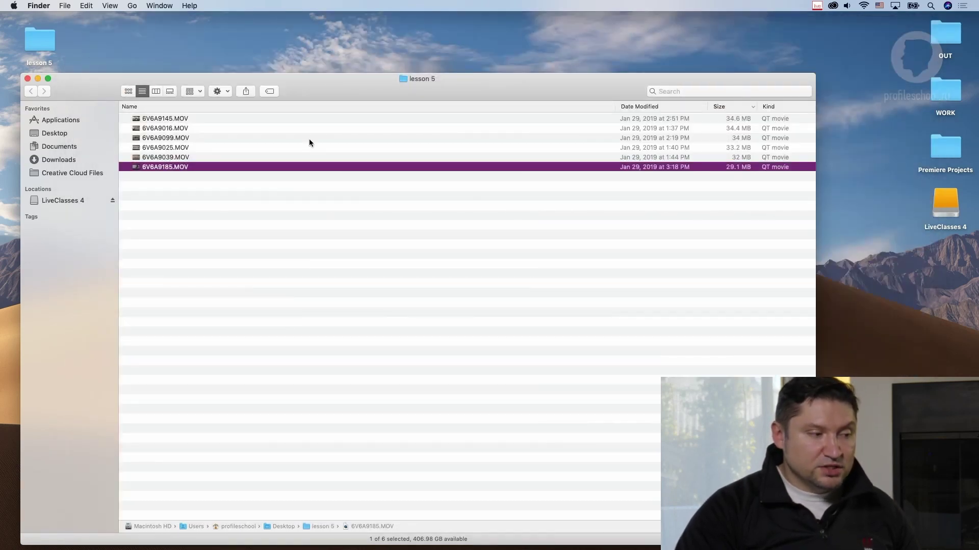
{"action": "left_click_drag", "start_coordinate": [326, 89], "coordinate": [337, 94]}
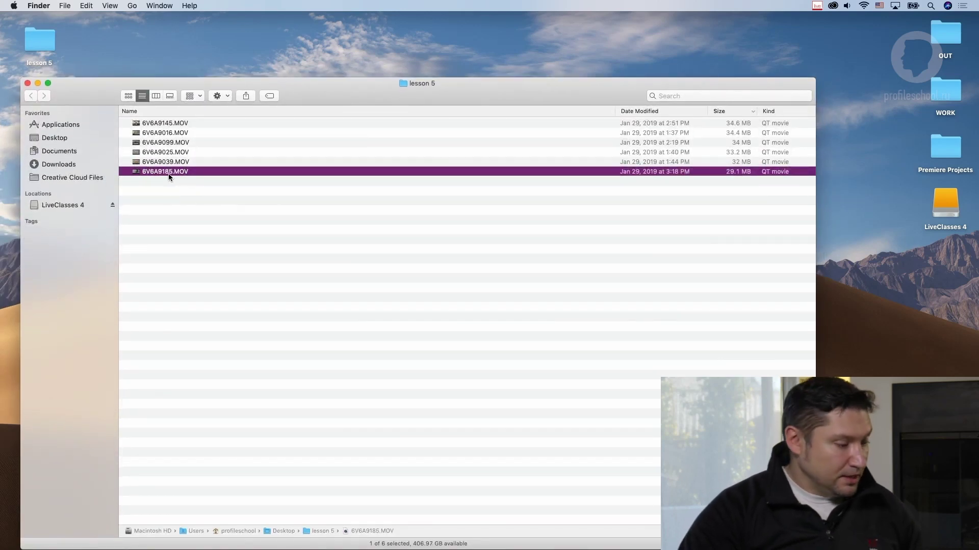
{"action": "left_click_drag", "start_coordinate": [168, 171], "coordinate": [864, 348]}
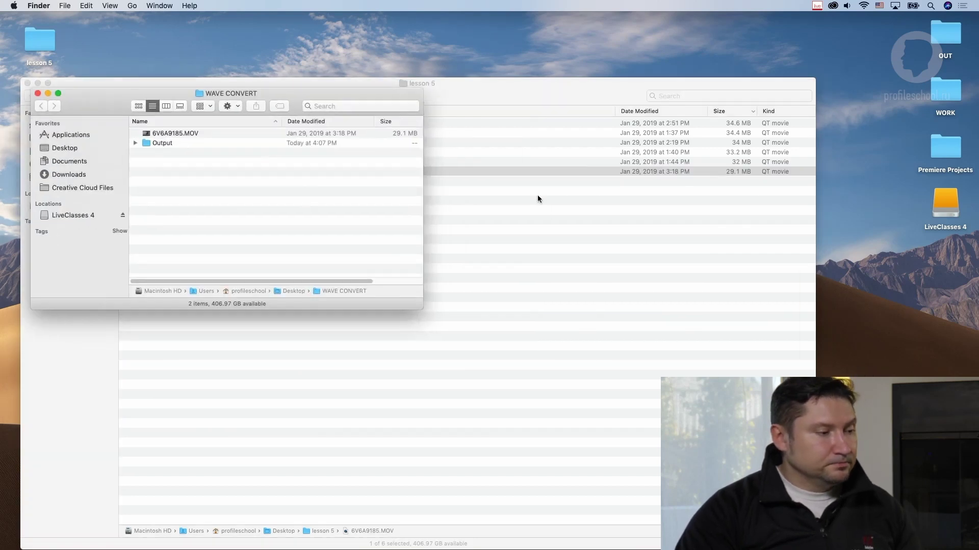
Enlarge the WAVE CONVERT window, confirm 6V6A9185.wav is Done, then view folders as icons.
{"action": "left_click_drag", "start_coordinate": [326, 94], "coordinate": [622, 91]}
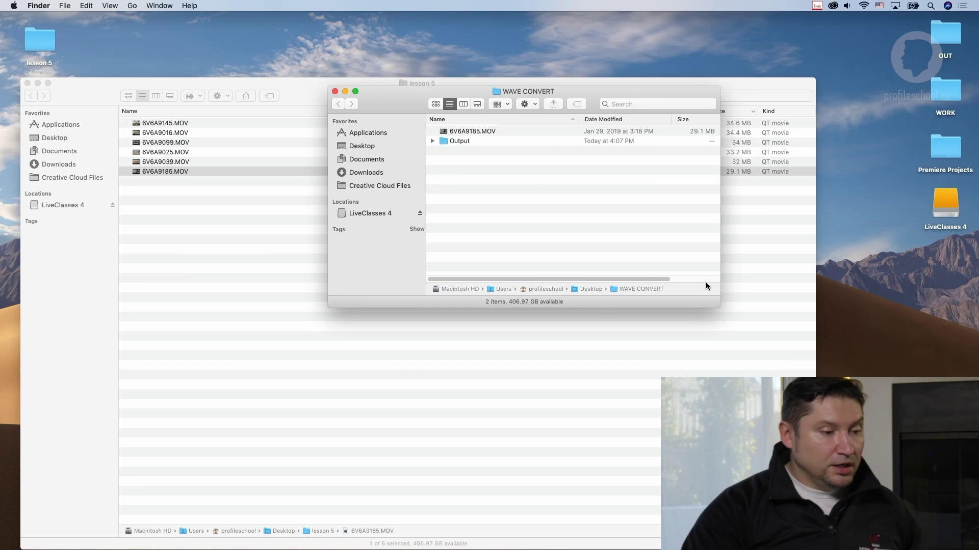
{"action": "left_click_drag", "start_coordinate": [715, 302], "coordinate": [851, 315]}
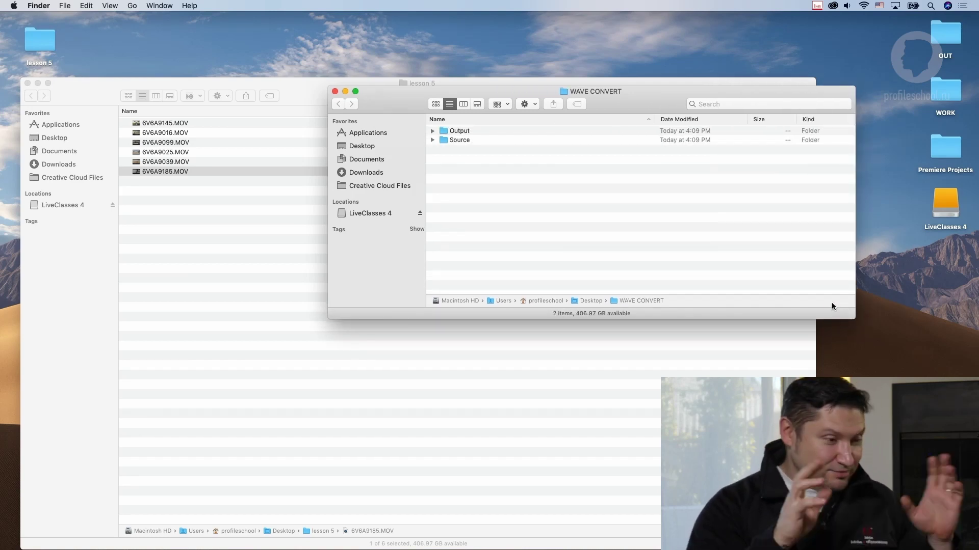
{"action": "key", "text": "super+Tab"}
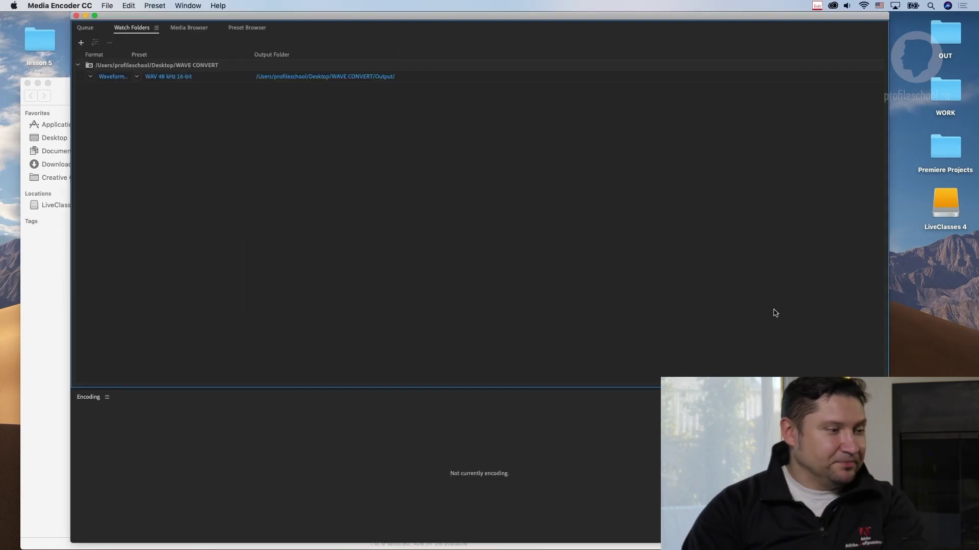
{"action": "left_click", "coordinate": [86, 28]}
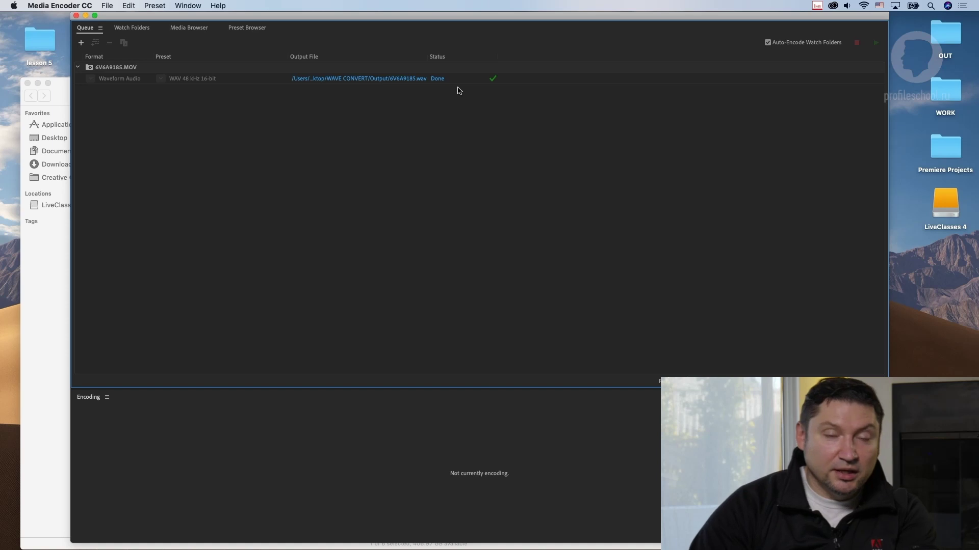
{"action": "key", "text": "super+Tab"}
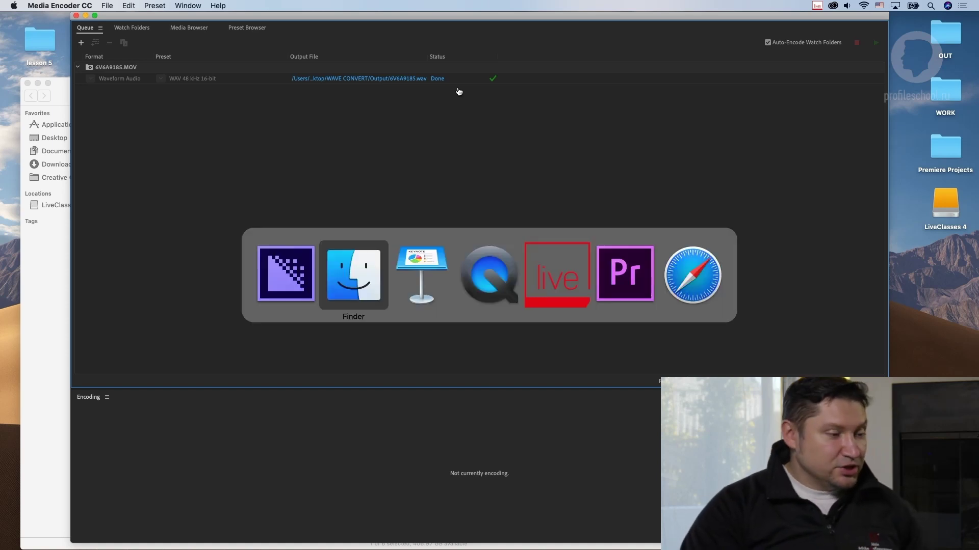
{"action": "key", "text": "super+1"}
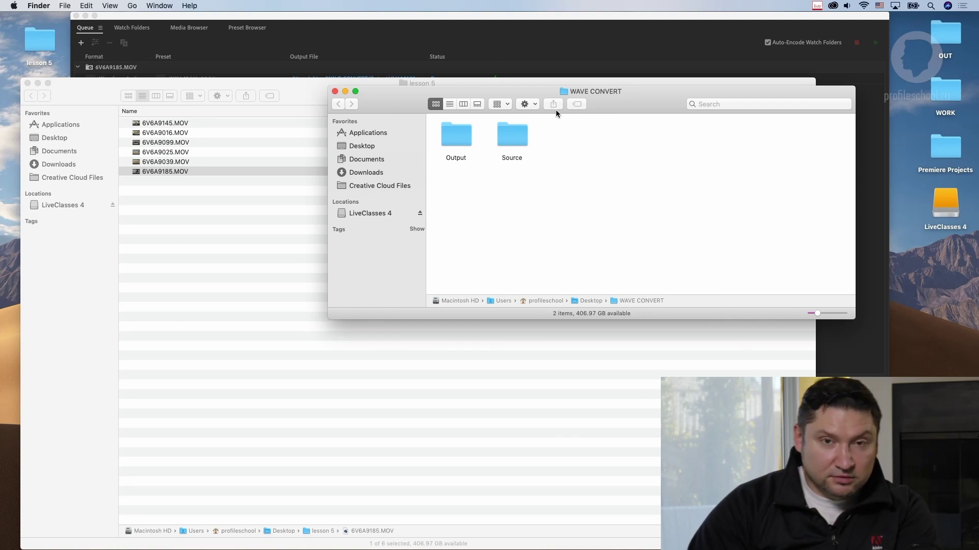
Open the Output folder and play back the converted 6V6A9185.wav.
{"action": "double_click", "coordinate": [462, 146]}
{"action": "left_click_drag", "start_coordinate": [506, 184], "coordinate": [466, 148]}
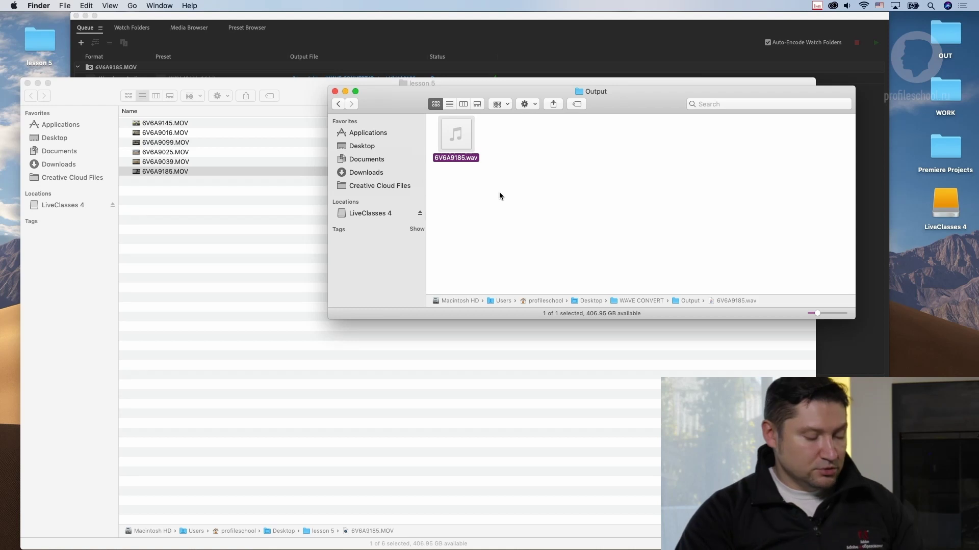
{"action": "key", "text": "space"}
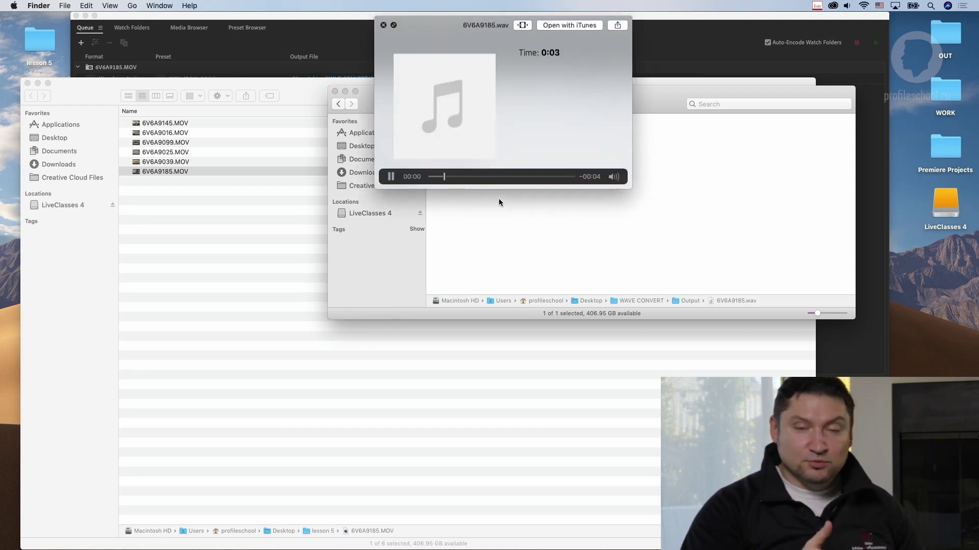
{"action": "key", "text": "space"}
{"action": "left_click", "coordinate": [460, 162]}
{"action": "left_click", "coordinate": [339, 103]}
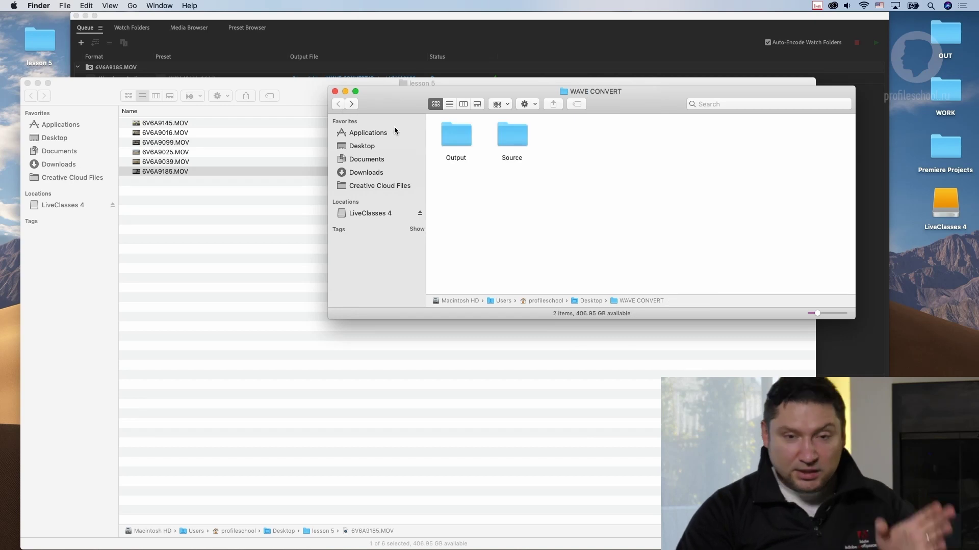
{"action": "double_click", "coordinate": [516, 143]}
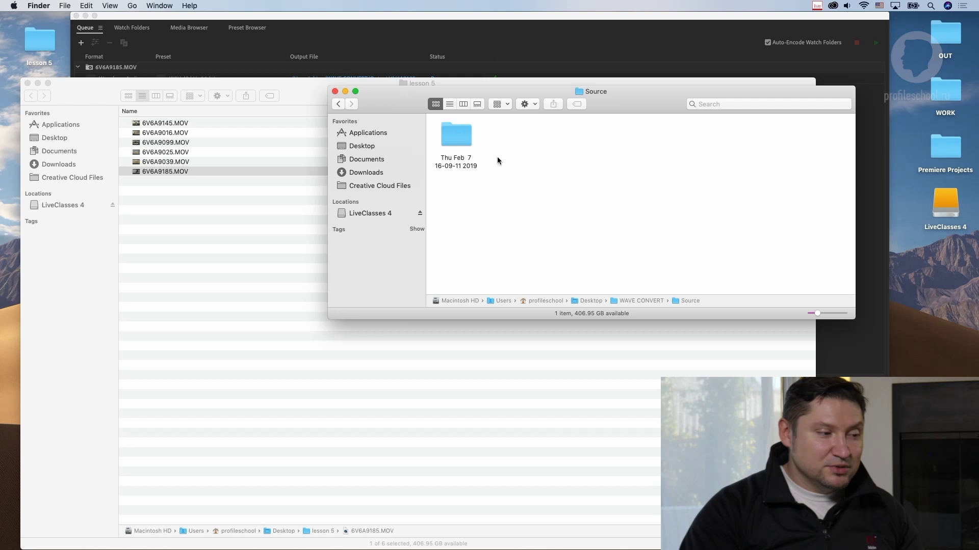
{"action": "double_click", "coordinate": [458, 133]}
{"action": "left_click_drag", "start_coordinate": [617, 109], "coordinate": [646, 110]}
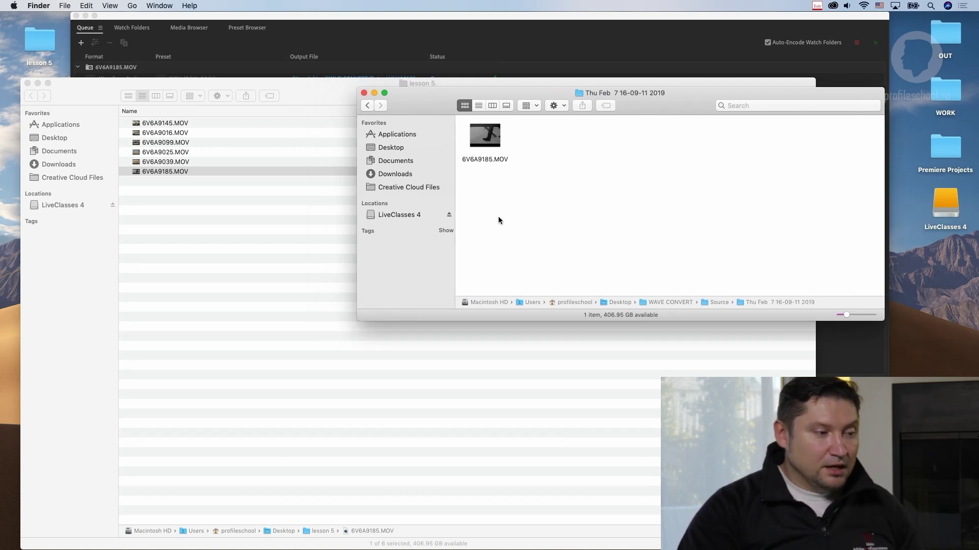
{"action": "left_click", "coordinate": [490, 132]}
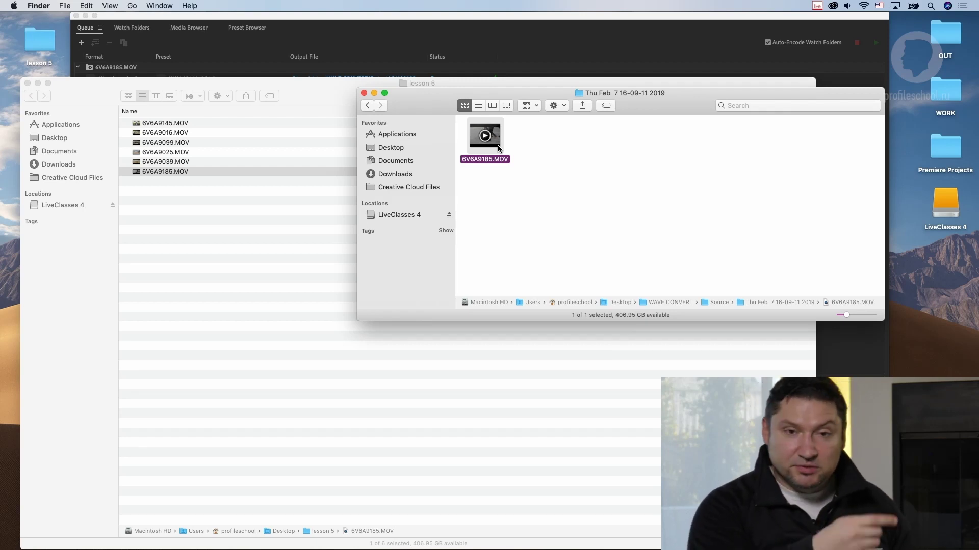
{"action": "left_click", "coordinate": [557, 200]}
{"action": "key", "text": "super+w"}
In a new Finder window, browse to Documents > Profile > davinci media - LC Dav QS > media.
{"action": "key", "text": "super+n"}
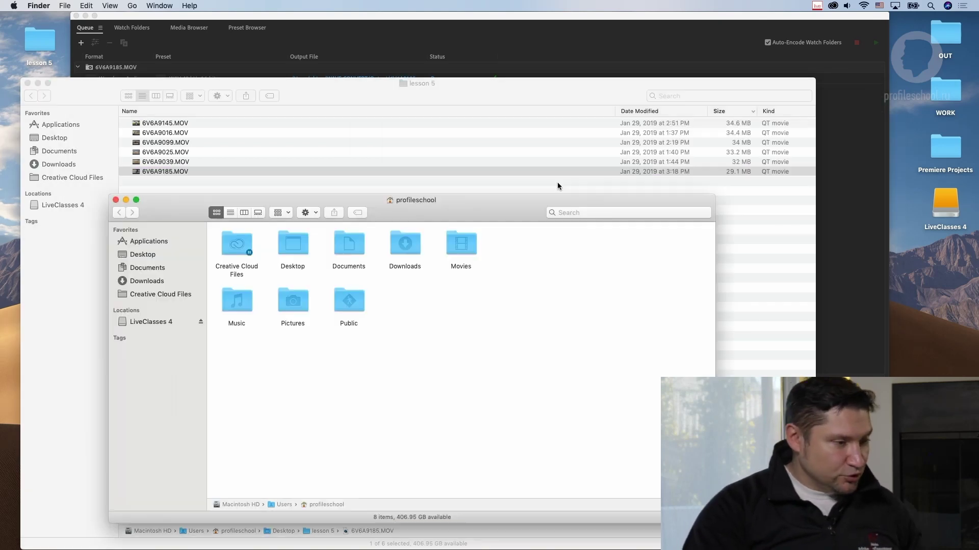
{"action": "left_click_drag", "start_coordinate": [474, 202], "coordinate": [564, 105]}
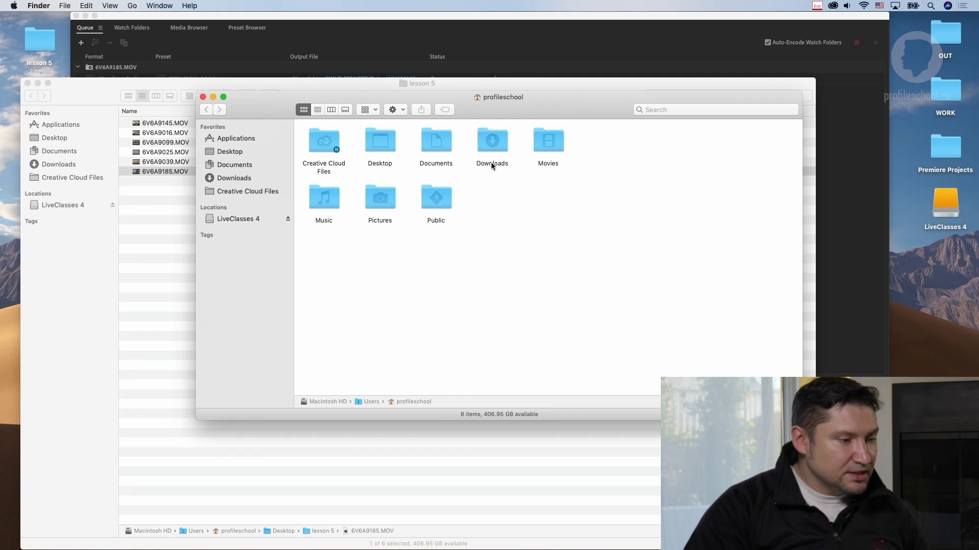
{"action": "double_click", "coordinate": [436, 145]}
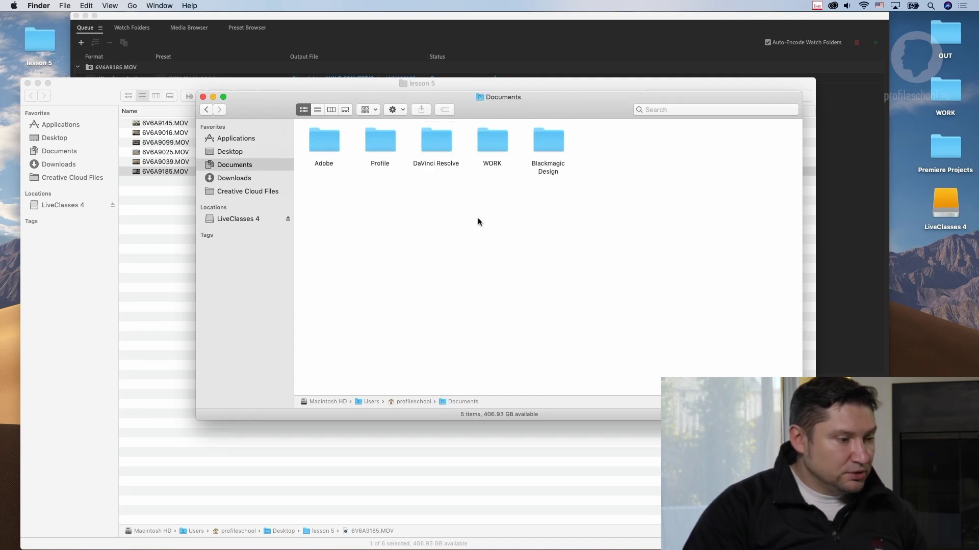
{"action": "left_click_drag", "start_coordinate": [480, 106], "coordinate": [481, 107]}
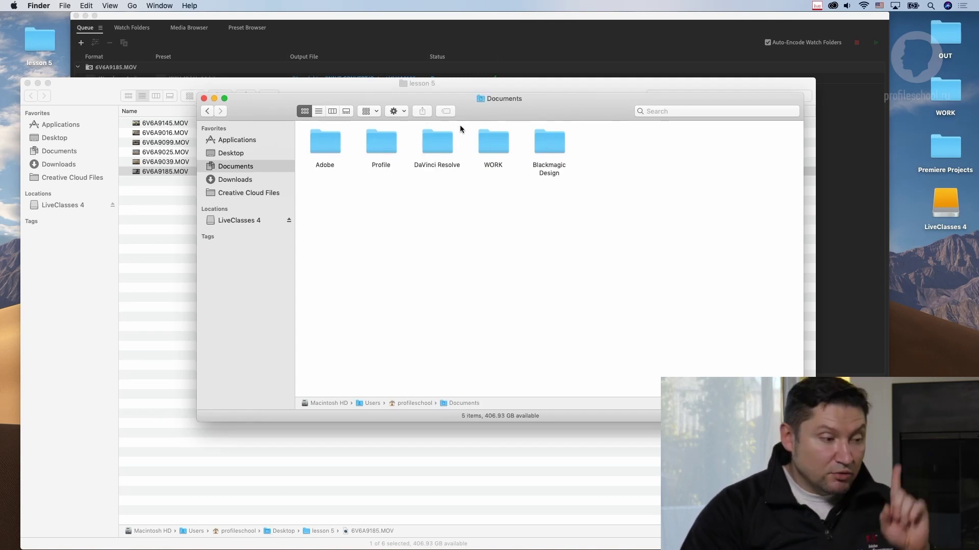
{"action": "left_click", "coordinate": [427, 139]}
{"action": "double_click", "coordinate": [391, 141]}
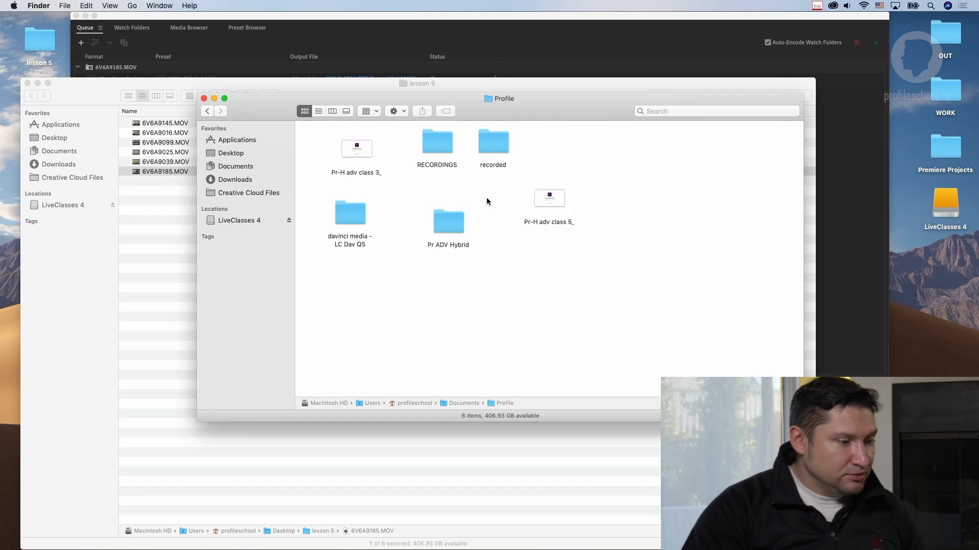
{"action": "double_click", "coordinate": [356, 212]}
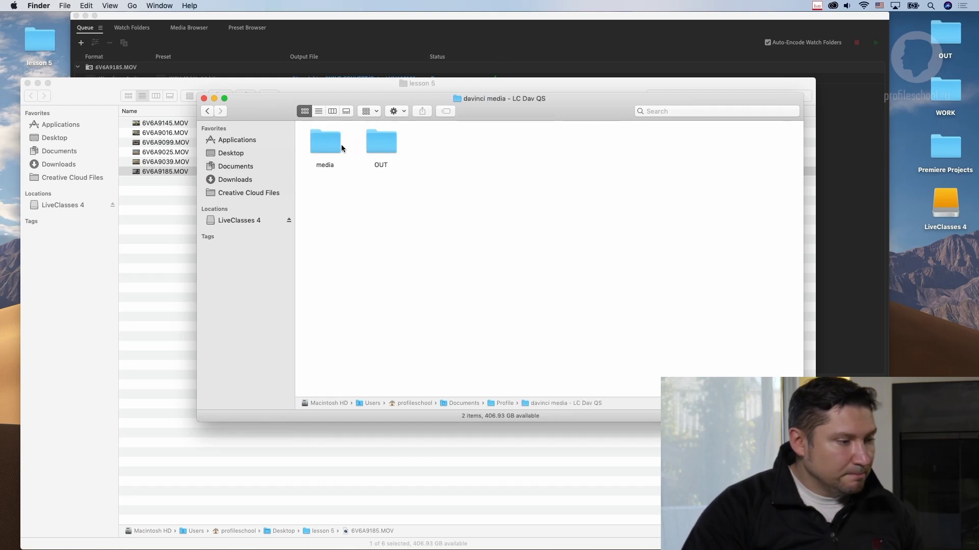
{"action": "double_click", "coordinate": [322, 143]}
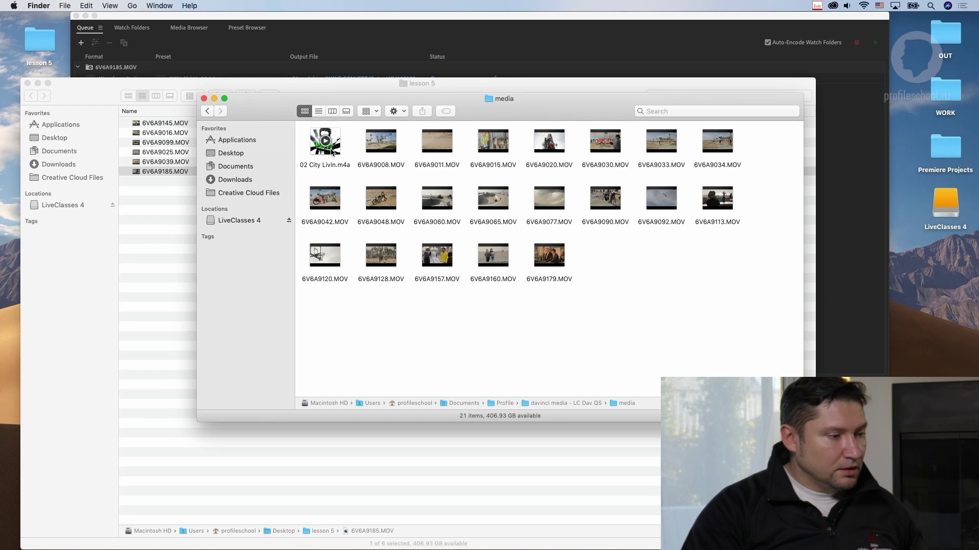
Copy 02 City Livin.m4a onto the desktop and play it in Quick Look.
{"action": "left_click_drag", "start_coordinate": [336, 156], "coordinate": [942, 298]}
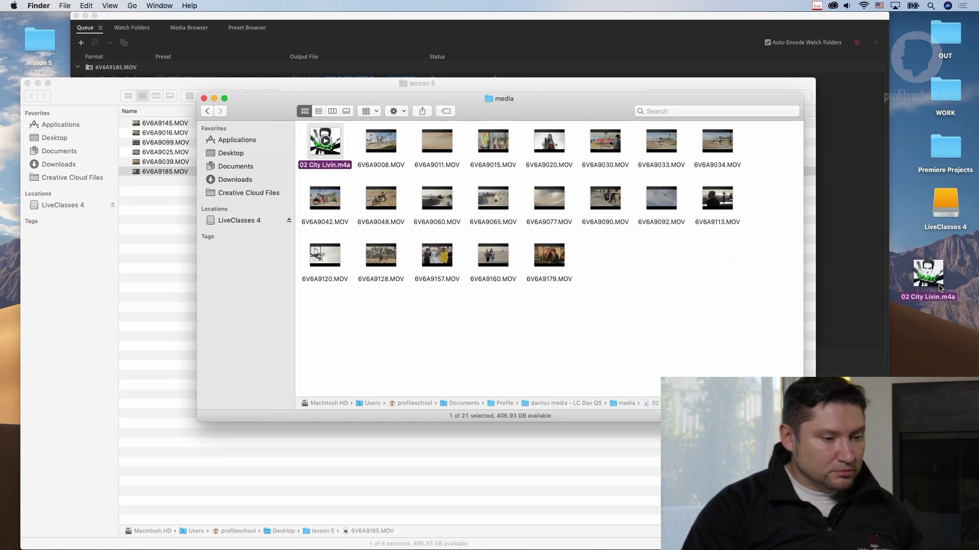
{"action": "key", "text": "cmd+w"}
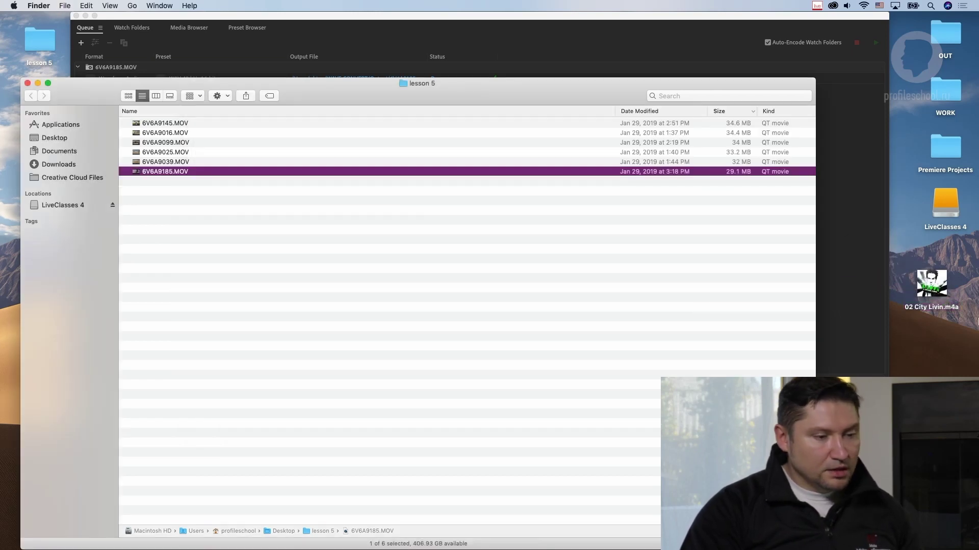
{"action": "left_click", "coordinate": [943, 291]}
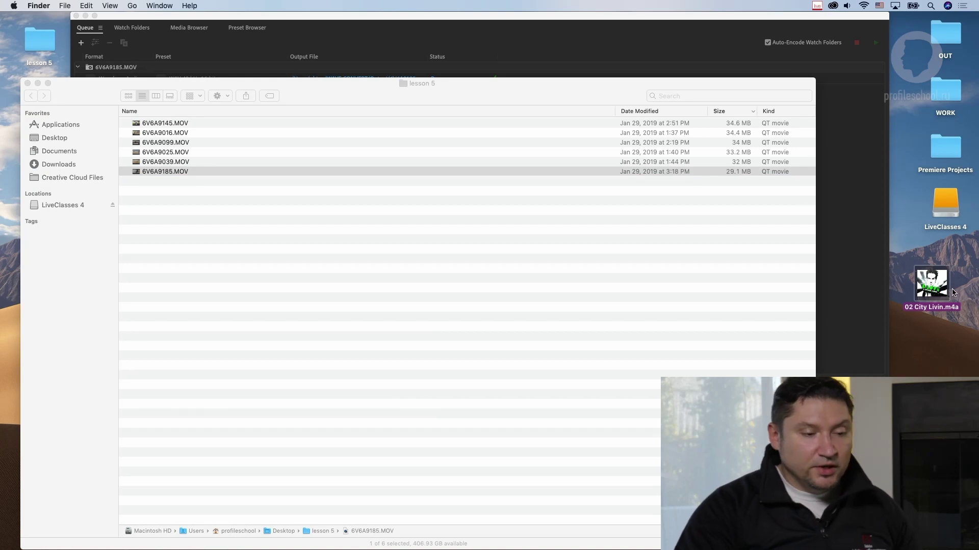
{"action": "key", "text": "space"}
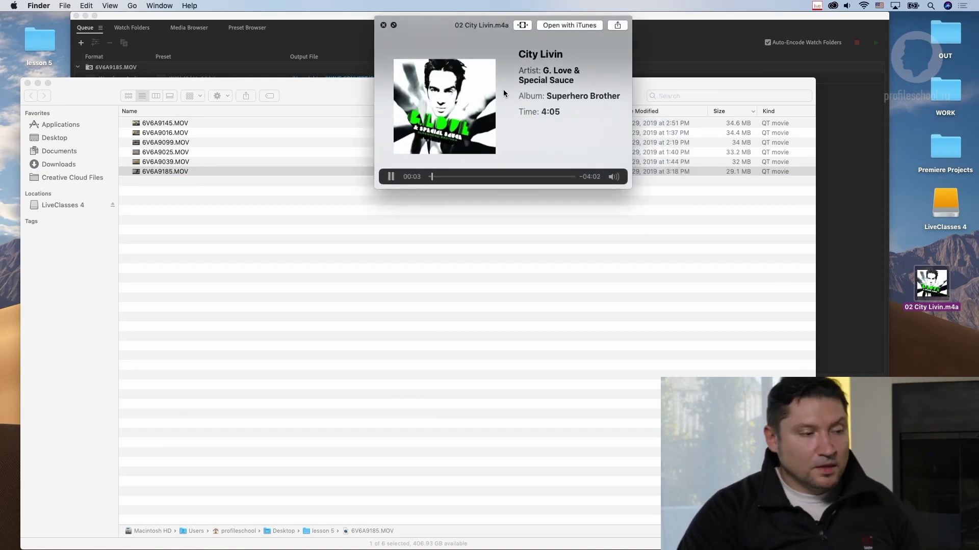
Close the Quick Look preview of 02 City Livin.m4a.
{"action": "key", "text": "space"}
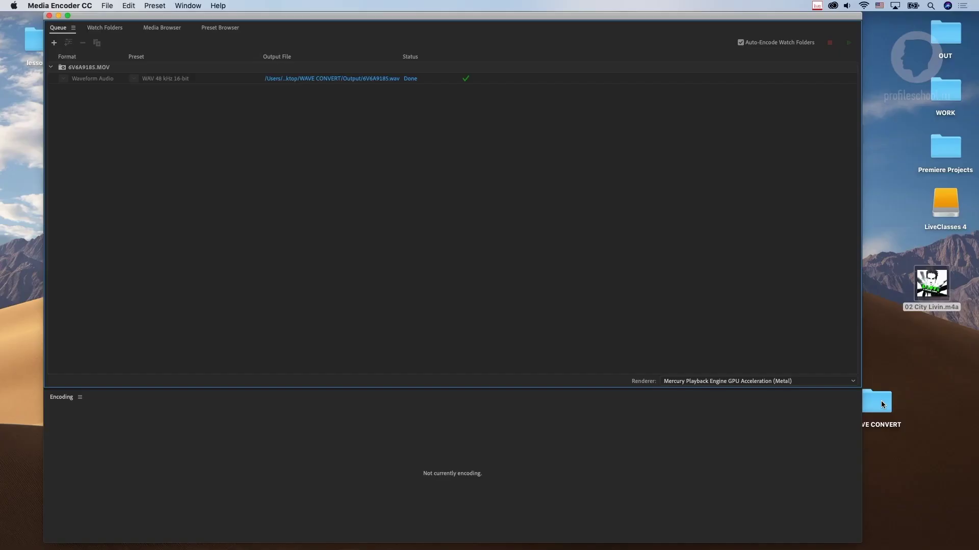
Drop 02 City Livin.m4a into WAVE CONVERT, let it encode to WAV, then open the folder.
{"action": "left_click_drag", "start_coordinate": [881, 400], "coordinate": [930, 347]}
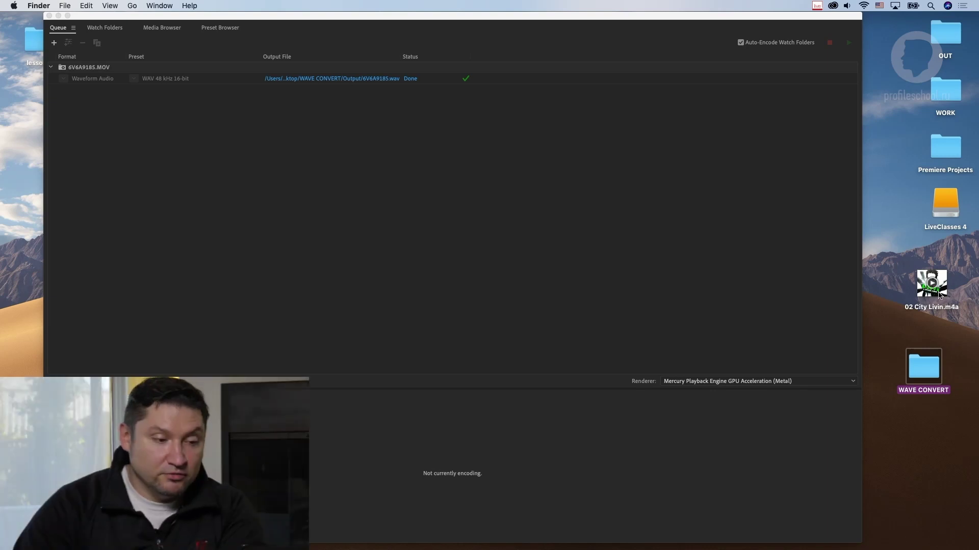
{"action": "left_click_drag", "start_coordinate": [940, 295], "coordinate": [931, 367]}
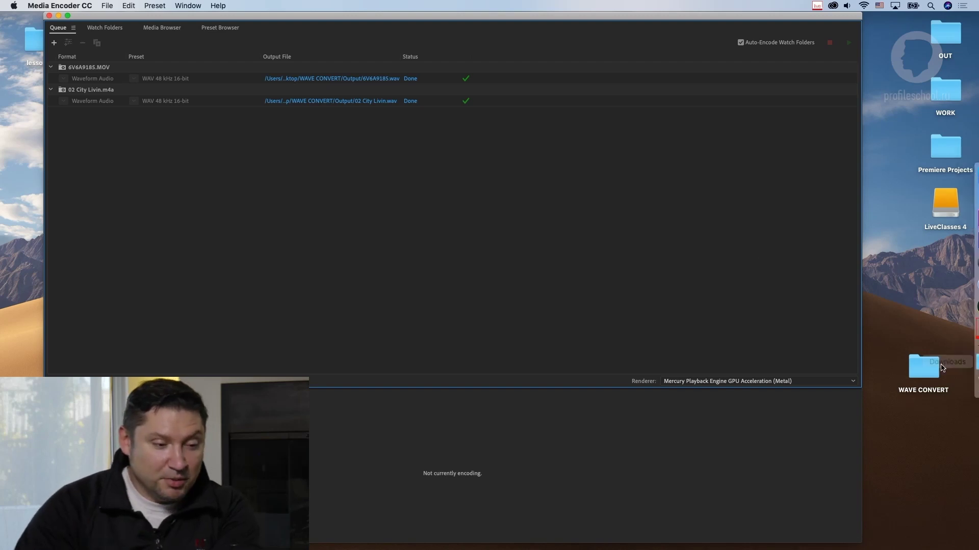
{"action": "double_click", "coordinate": [924, 366]}
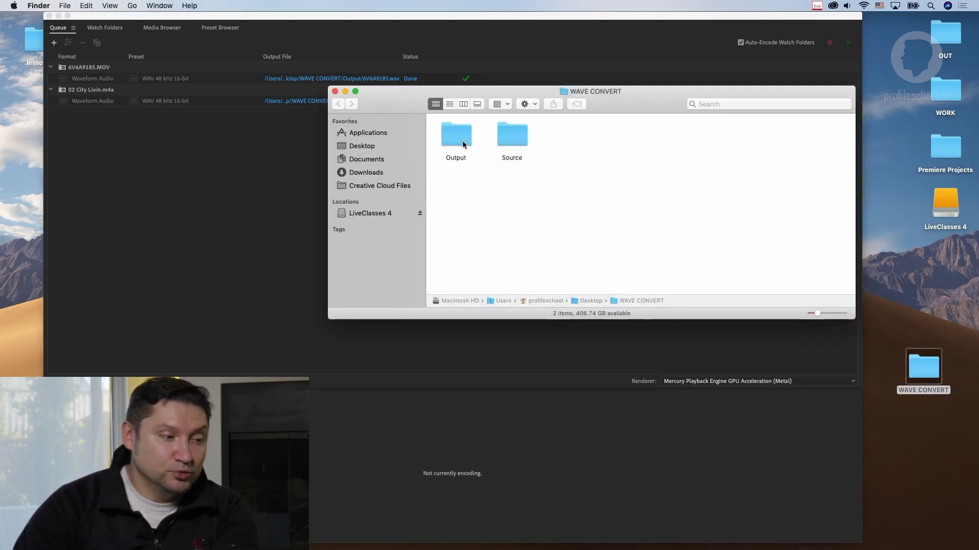
In the Output folder, play back the new 02 City Livin.wav to confirm the conversion.
{"action": "double_click", "coordinate": [462, 142]}
{"action": "left_click_drag", "start_coordinate": [528, 155], "coordinate": [591, 197]}
{"action": "key", "text": "space"}
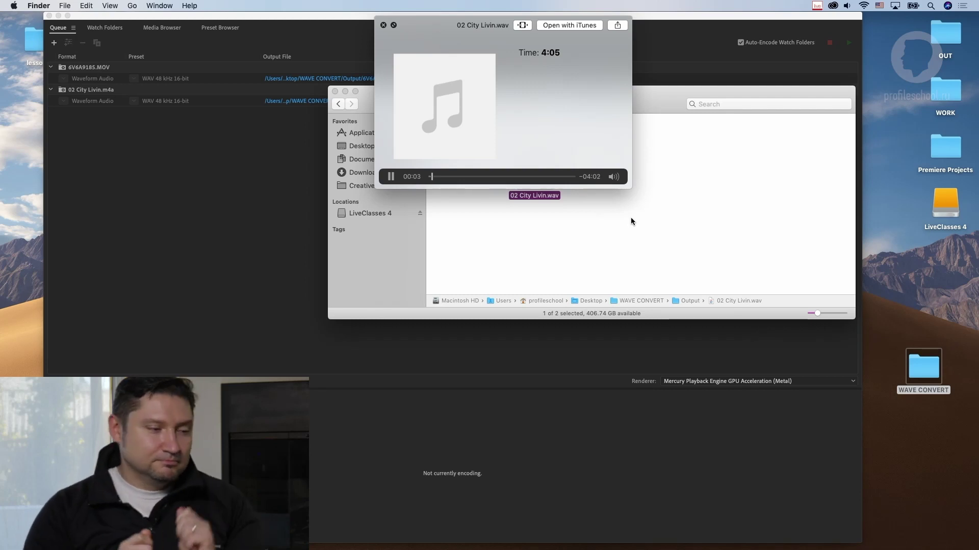
{"action": "key", "text": "space"}
{"action": "left_click", "coordinate": [479, 154]}
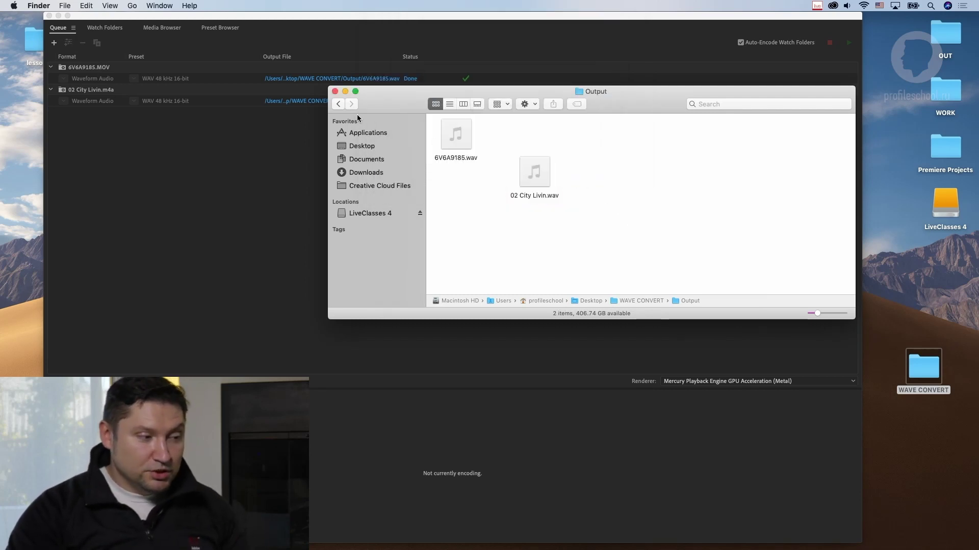
{"action": "key", "text": "super+bracketleft"}
{"action": "double_click", "coordinate": [518, 135]}
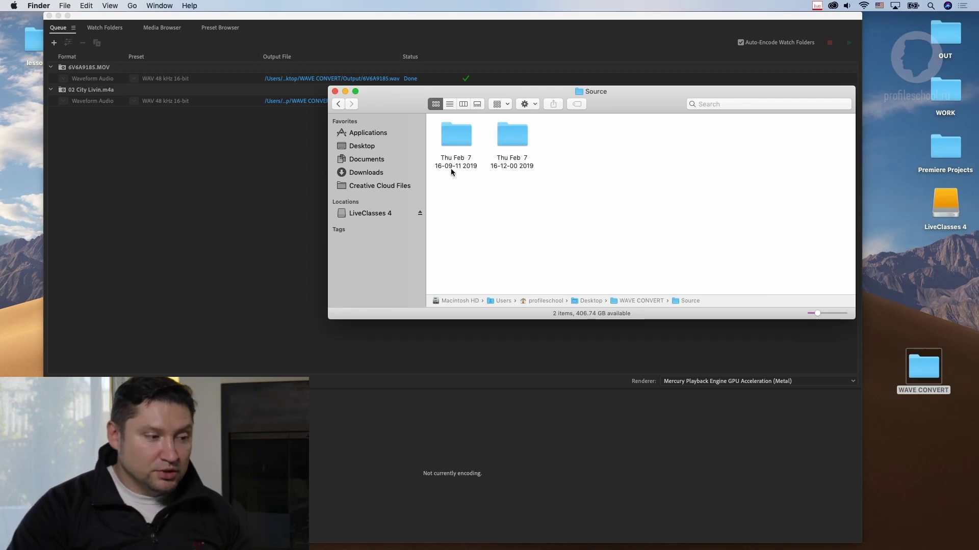
{"action": "double_click", "coordinate": [512, 167]}
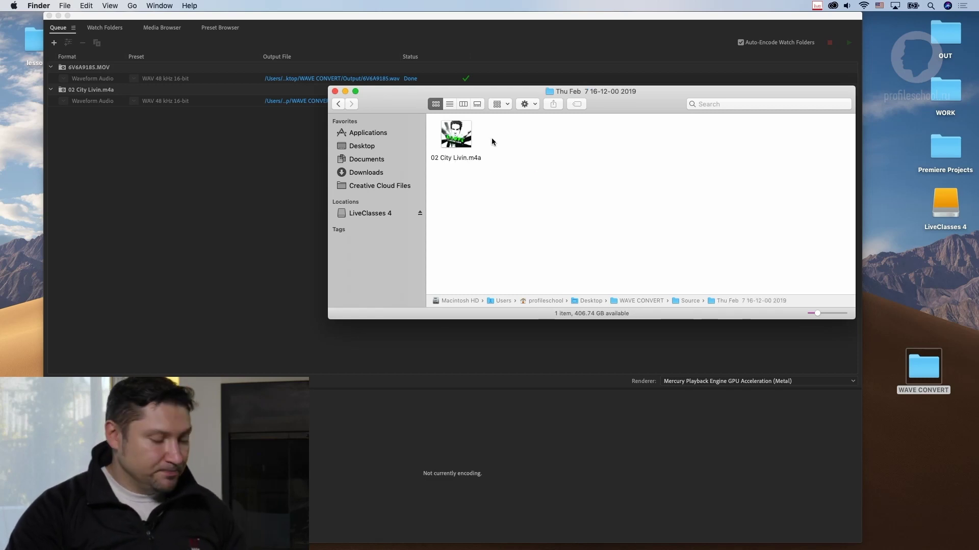
{"action": "key", "text": "super+w"}
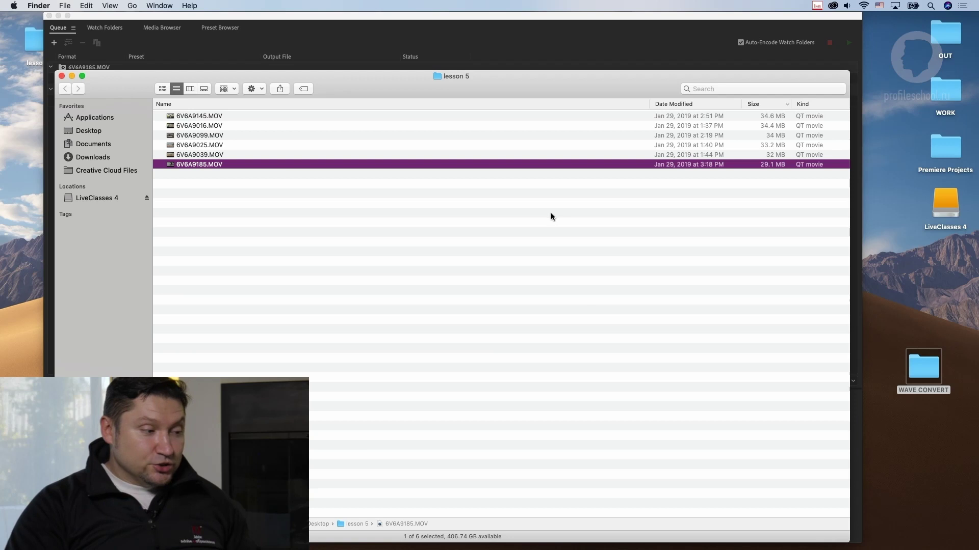
{"action": "key", "text": "super+Tab"}
{"action": "key", "text": "super+Tab"}
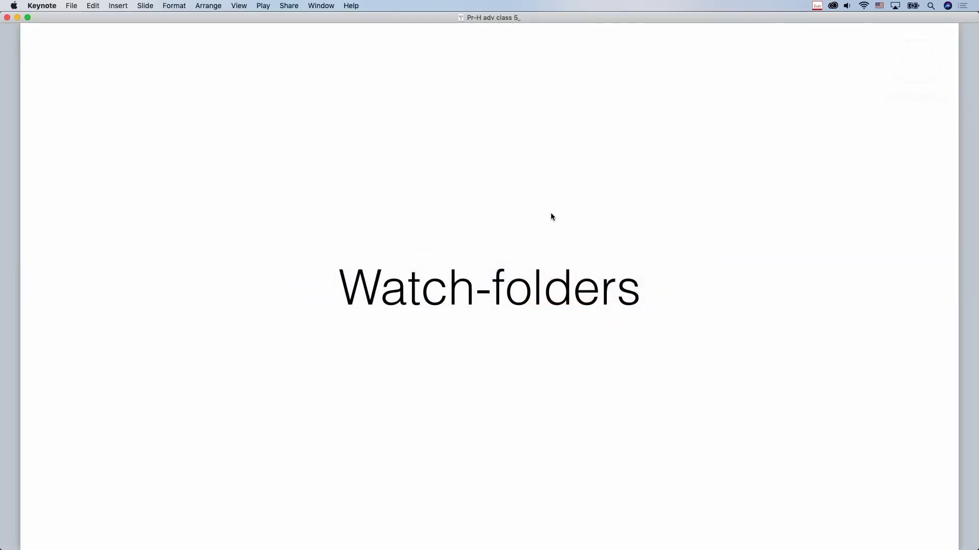